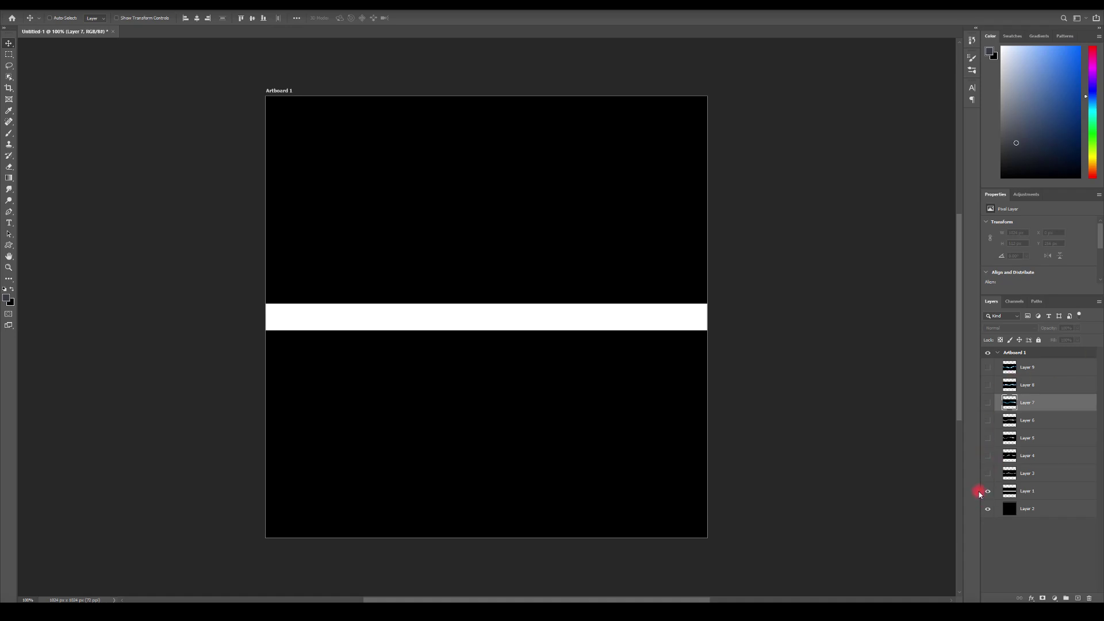
# - Show the hidden lightning texture layers one by one, from the layer just above Layer 1 up to Layer 9
pyautogui.click(988, 474)
pyautogui.click(988, 457)
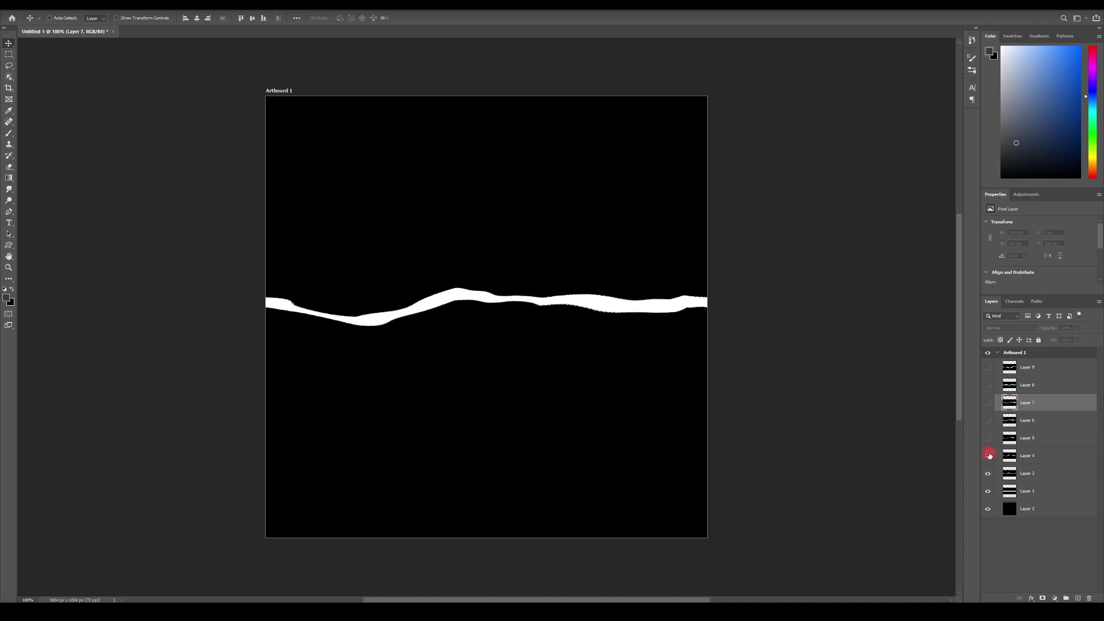
pyautogui.click(987, 440)
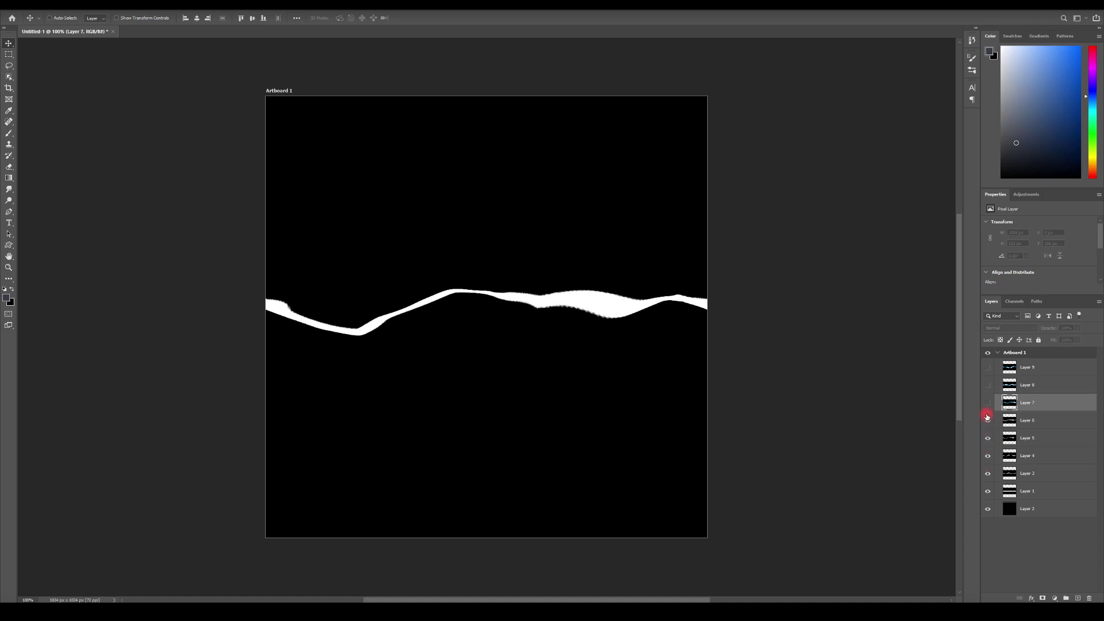
pyautogui.click(988, 417)
pyautogui.click(987, 402)
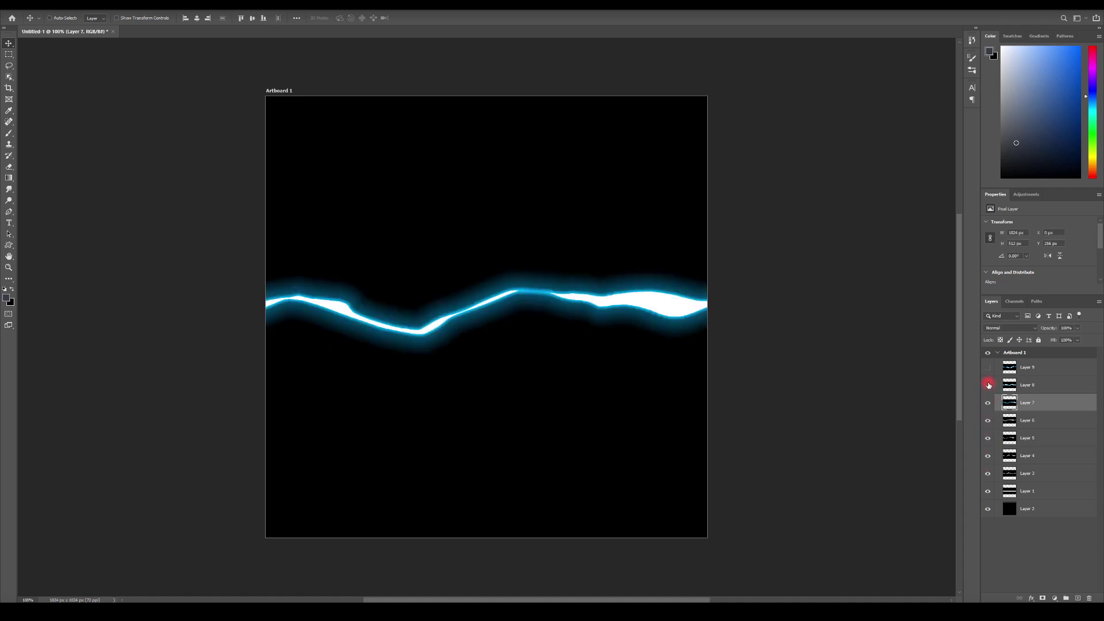
pyautogui.click(988, 385)
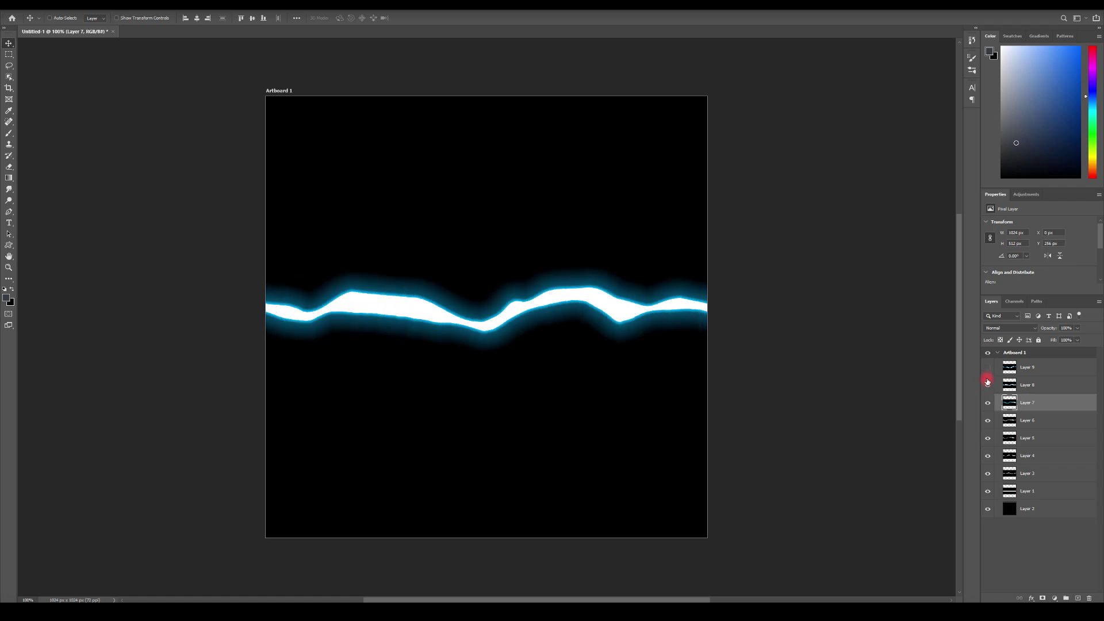
pyautogui.click(987, 367)
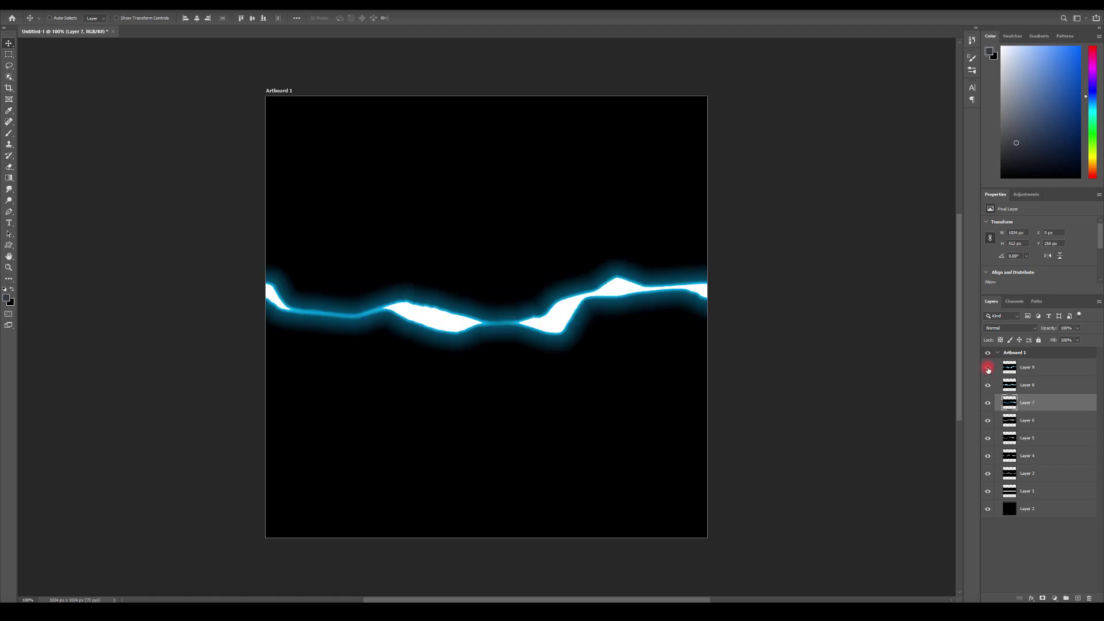
# - Compare the blue glowing lightning variations by toggling the visibility of Layers 7, 8 and 9
pyautogui.click(987, 368)
pyautogui.click(989, 383)
pyautogui.click(989, 402)
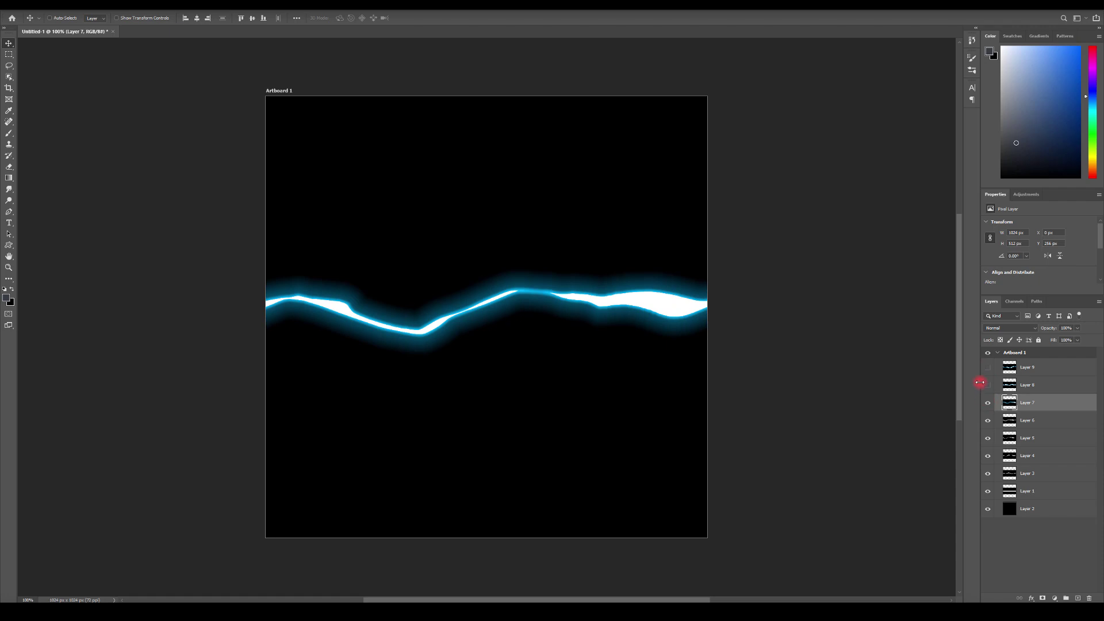
pyautogui.click(988, 385)
pyautogui.click(988, 368)
pyautogui.click(987, 403)
pyautogui.click(989, 384)
pyautogui.click(988, 368)
pyautogui.click(987, 383)
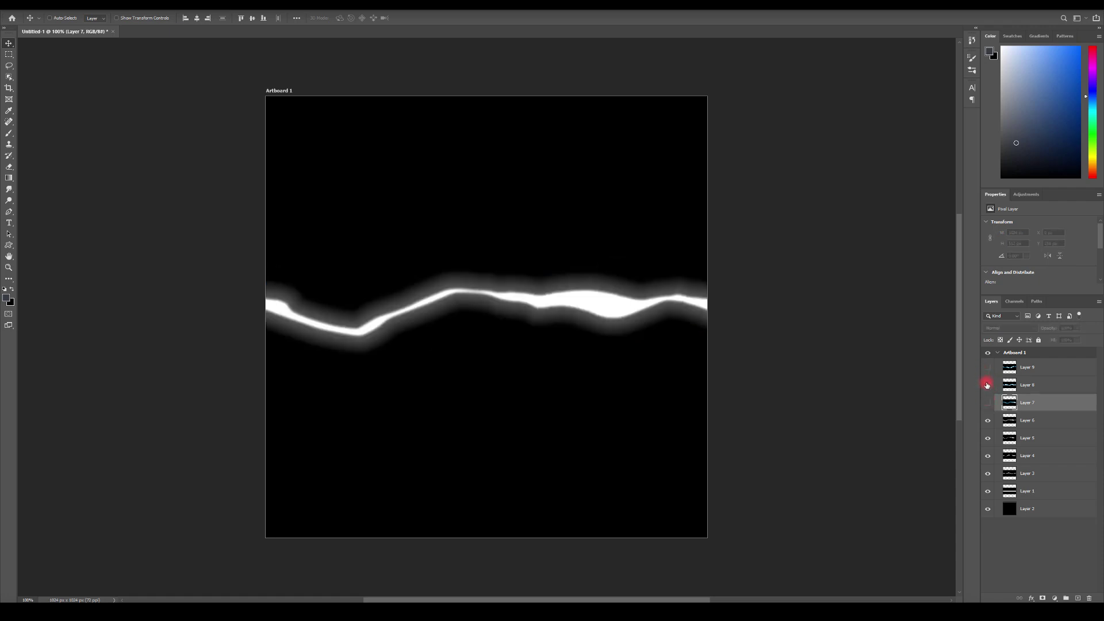
pyautogui.click(988, 385)
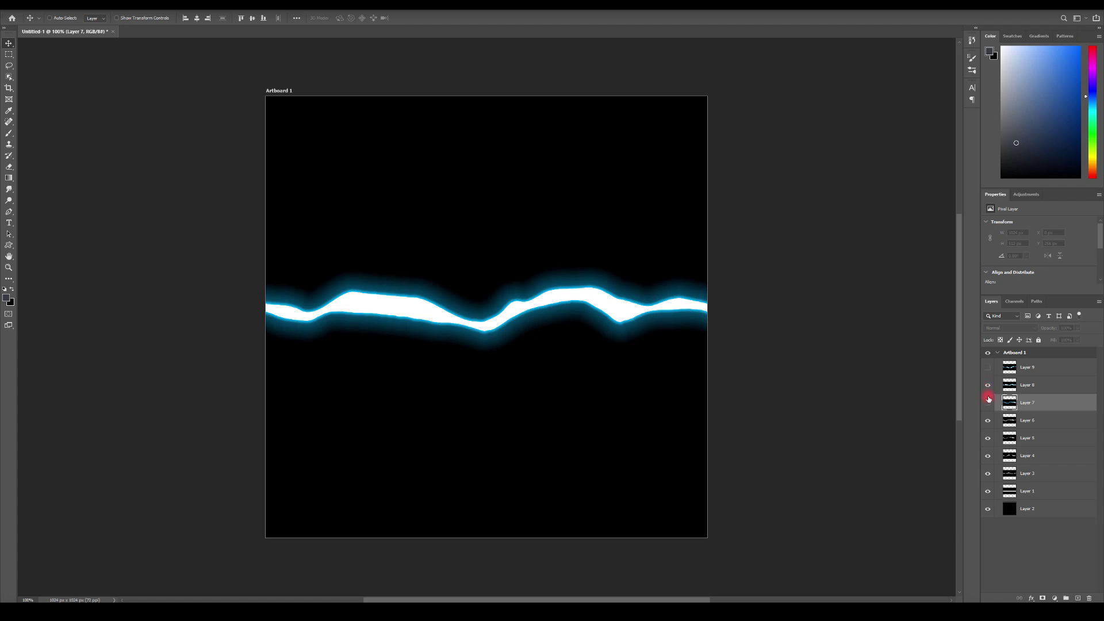
pyautogui.click(989, 403)
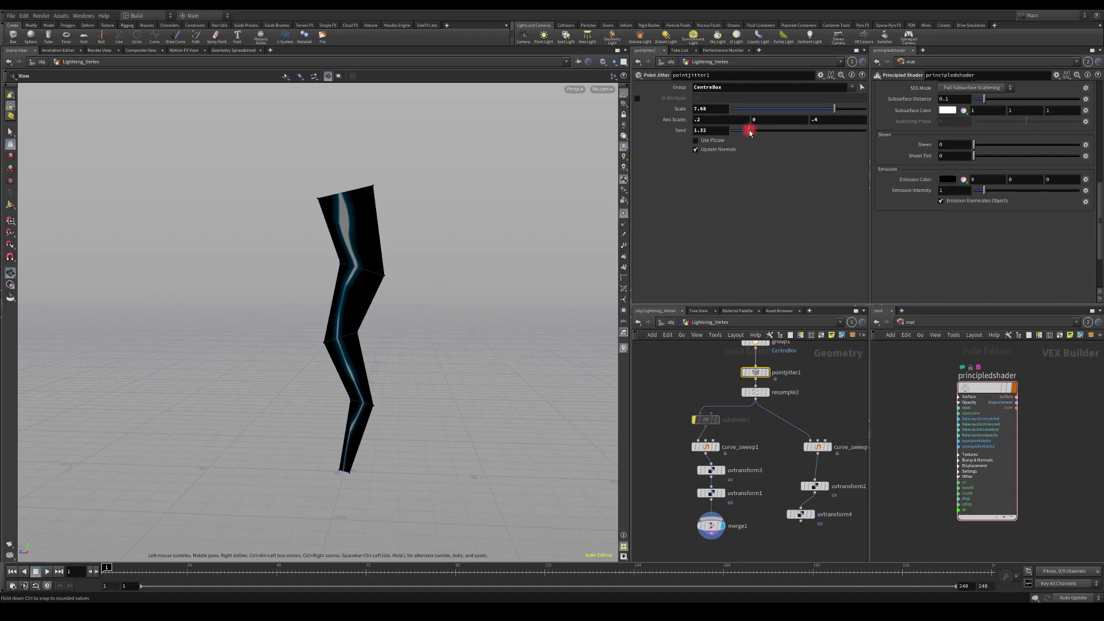
# - Vary the Seed of the pointjitter1 node in Houdini through 2.38 and 1.83, ending at 3.28
pyautogui.moveTo(751, 131); pyautogui.dragTo(762, 121)
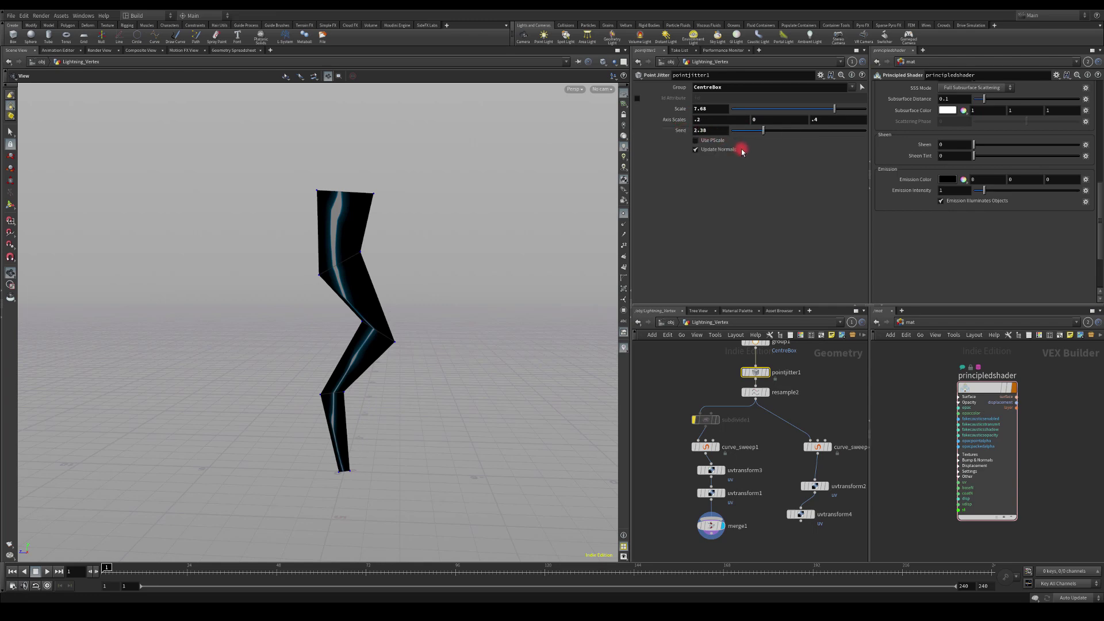
pyautogui.moveTo(763, 131); pyautogui.dragTo(757, 129)
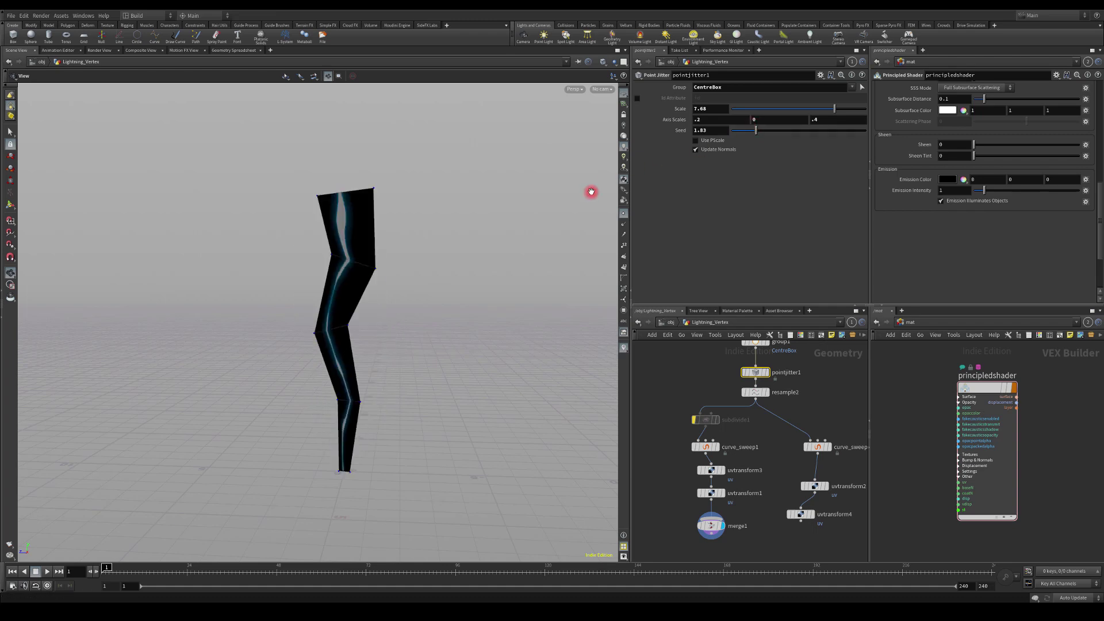
pyautogui.moveTo(419, 249); pyautogui.dragTo(453, 246)
pyautogui.moveTo(757, 130); pyautogui.dragTo(777, 131)
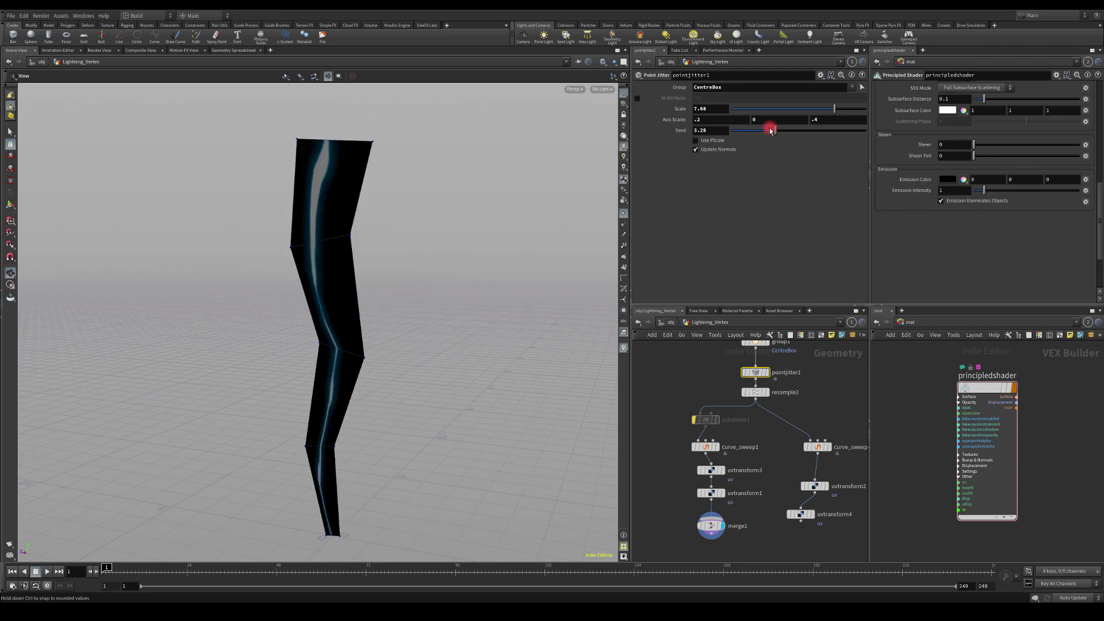
pyautogui.moveTo(358, 278); pyautogui.dragTo(444, 303)
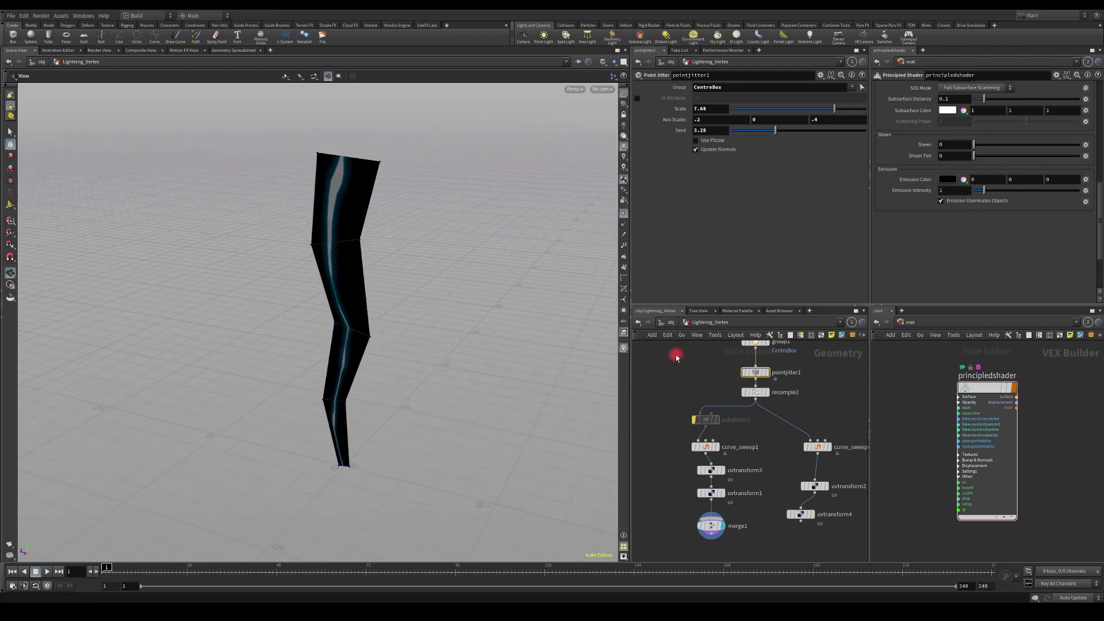
pyautogui.scroll(-5, 679, 364)
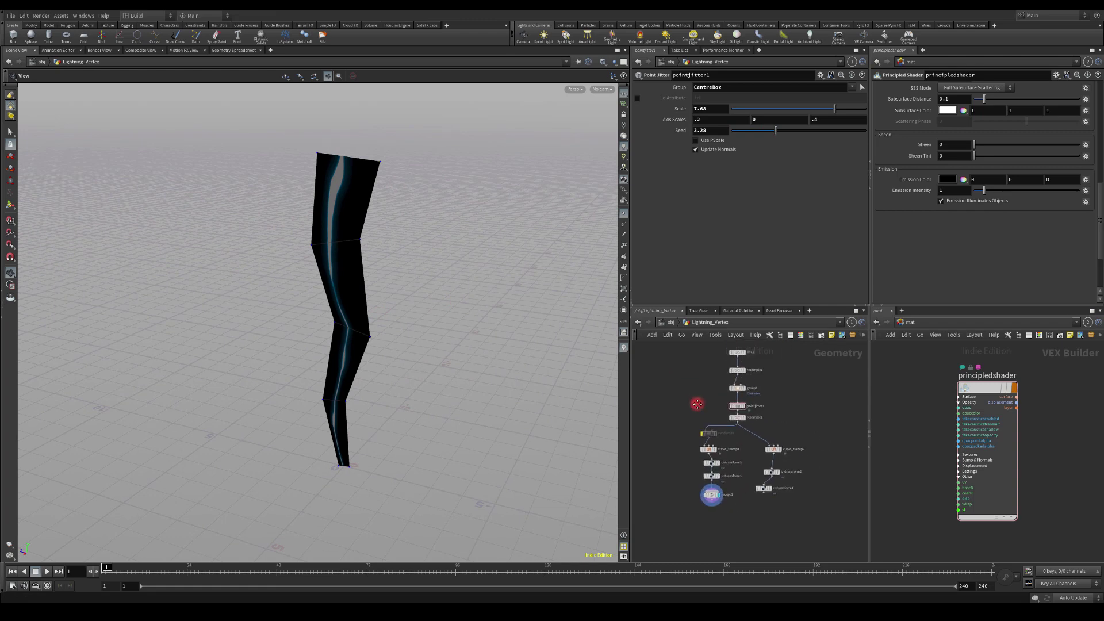
pyautogui.scroll(5, 707, 425)
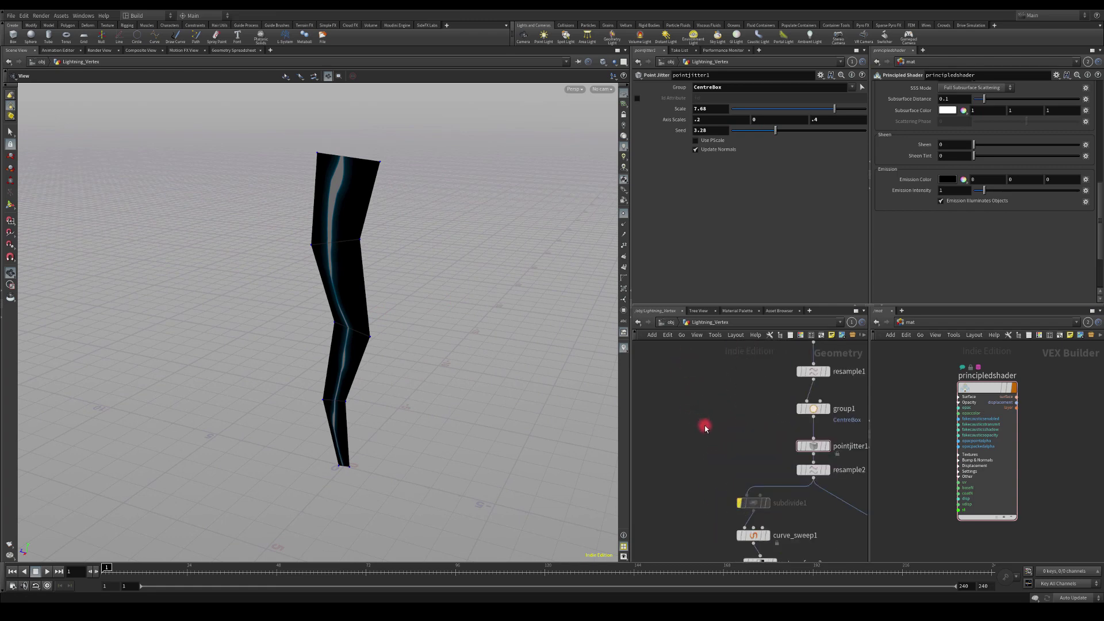
pyautogui.moveTo(424, 205); pyautogui.dragTo(278, 308)
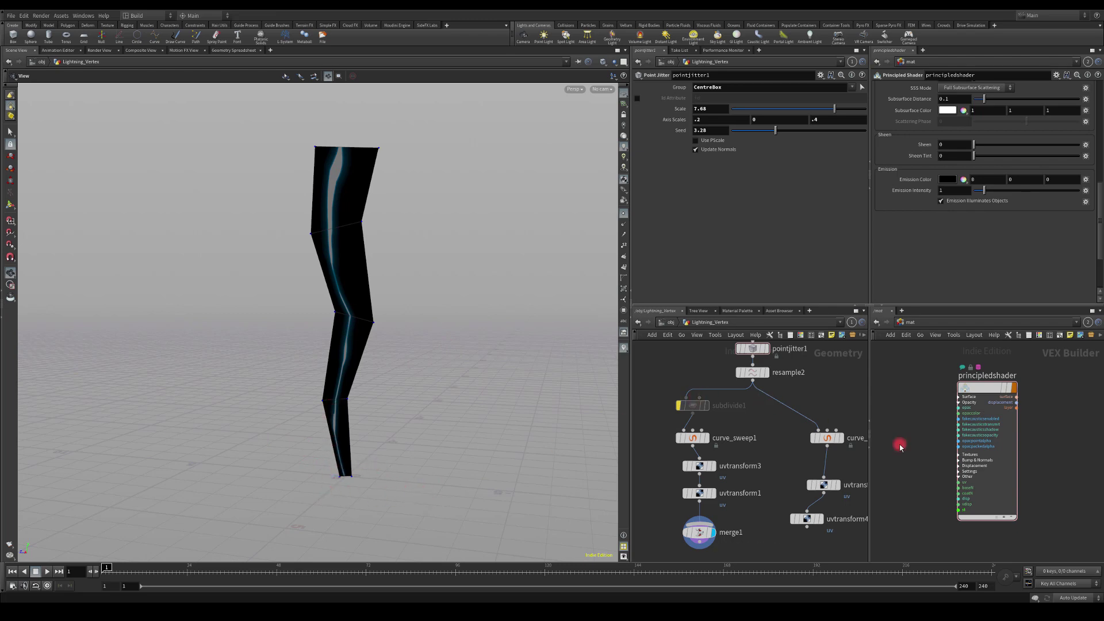
pyautogui.click(393, 296)
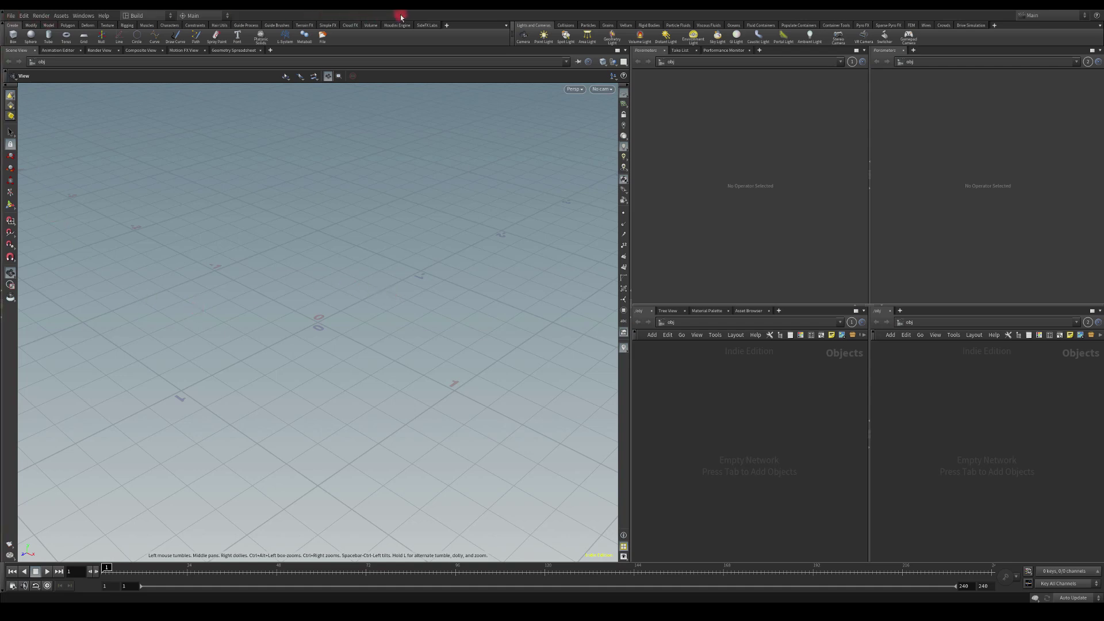
# - Look through the SideFX Labs shelf tools and return to the Create tools
pyautogui.click(426, 26)
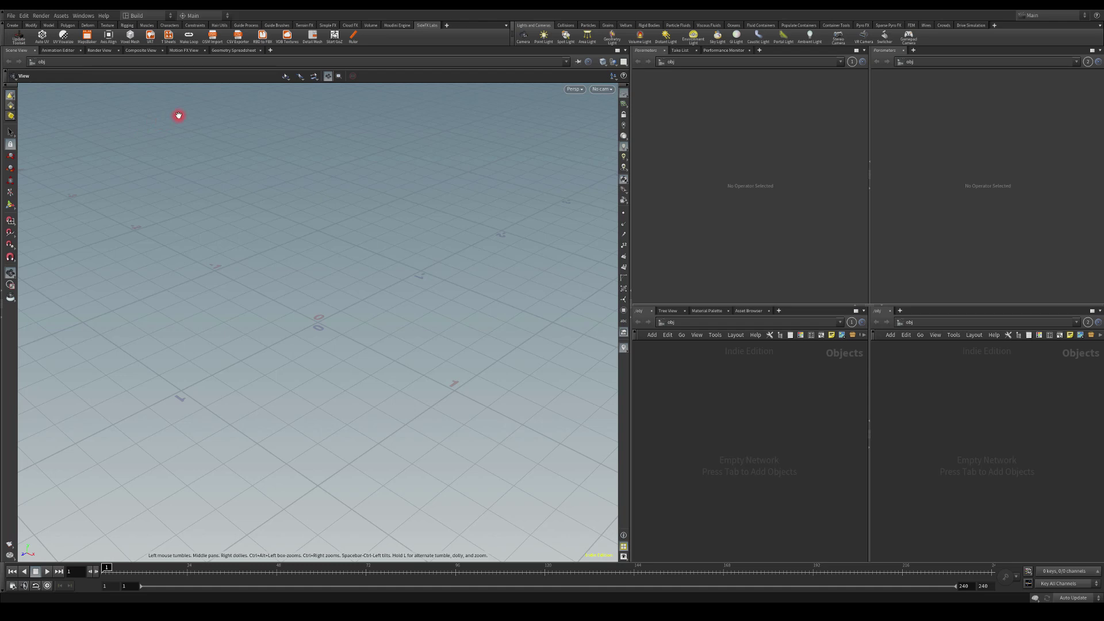
pyautogui.click(10, 25)
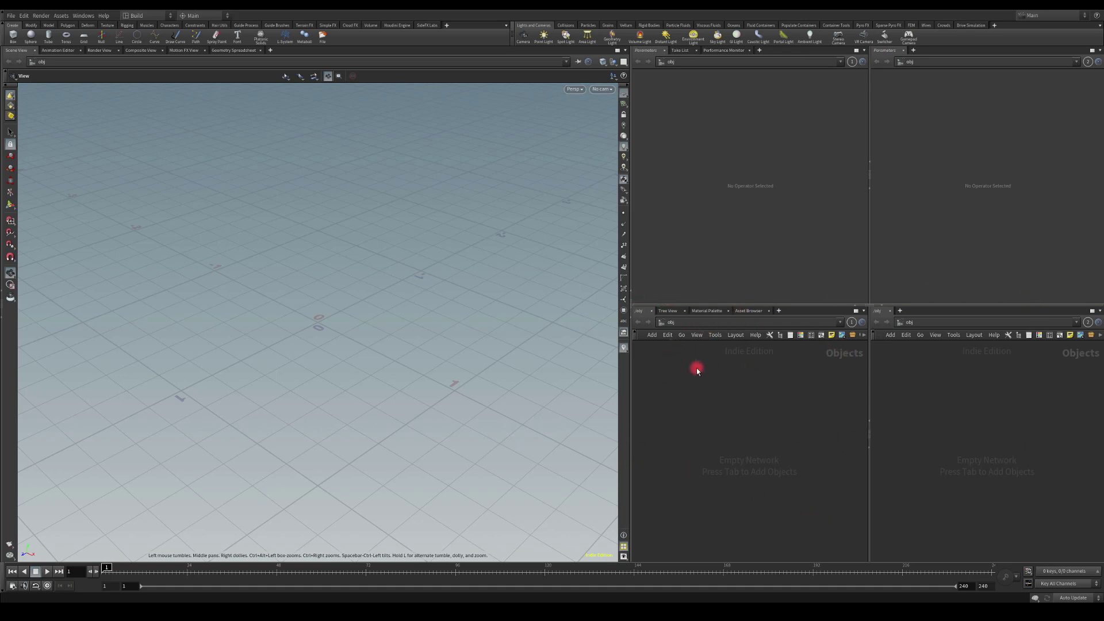
# - Create a Geometry object named Lightning_mesh and enter its network
pyautogui.press('Tab')
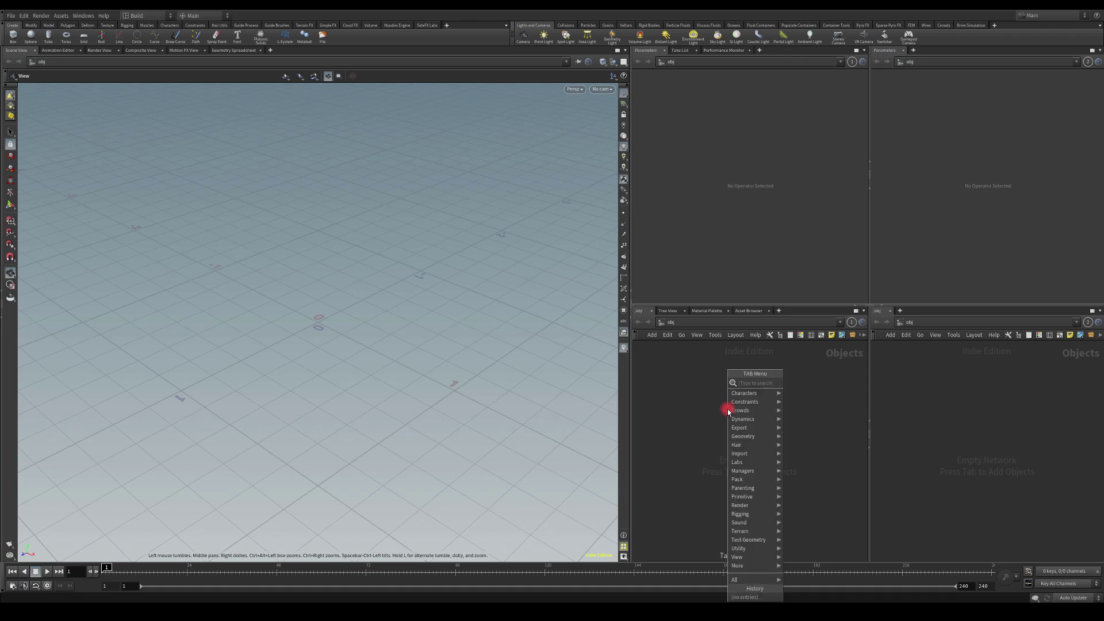
pyautogui.click(727, 409)
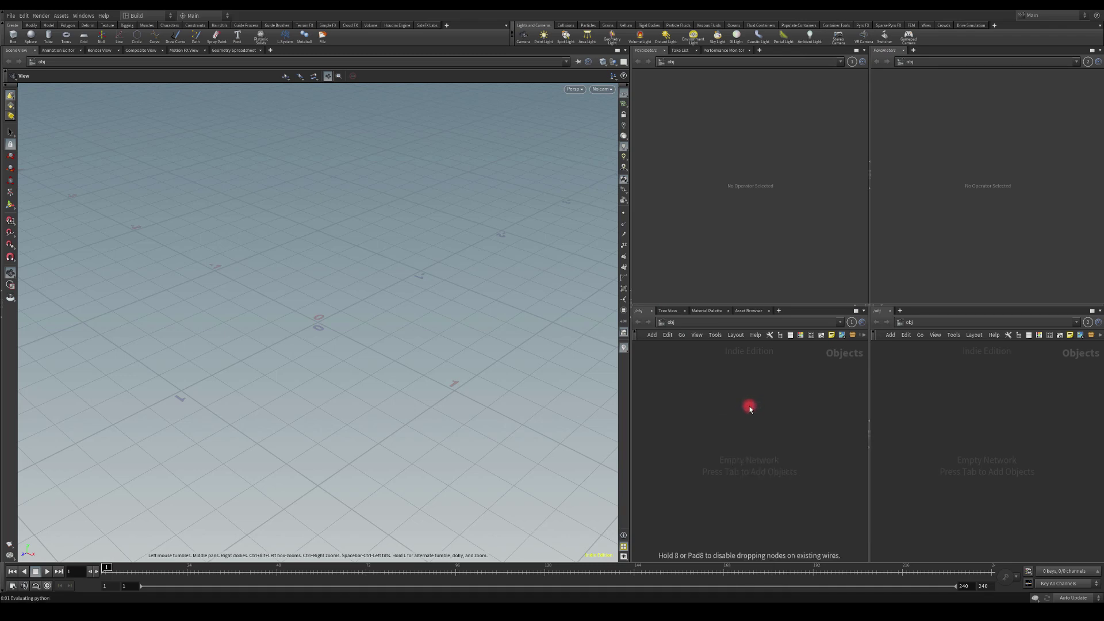
pyautogui.click(750, 406)
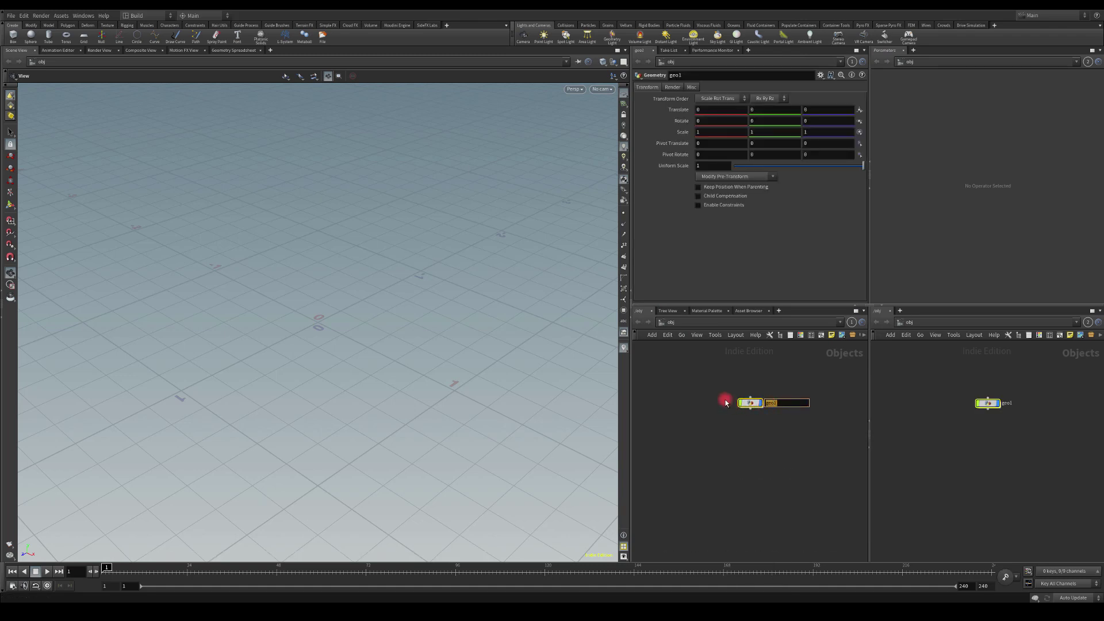
pyautogui.write('Lightning_mesh')
pyautogui.press('Return')
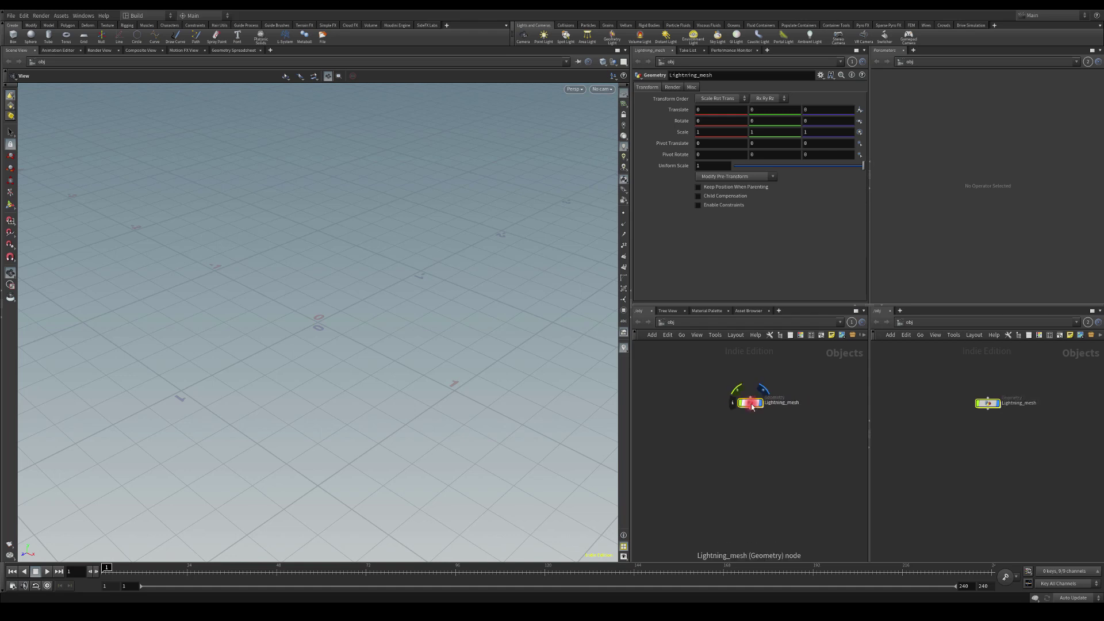
pyautogui.moveTo(752, 407); pyautogui.dragTo(742, 402)
pyautogui.doubleClick(741, 398)
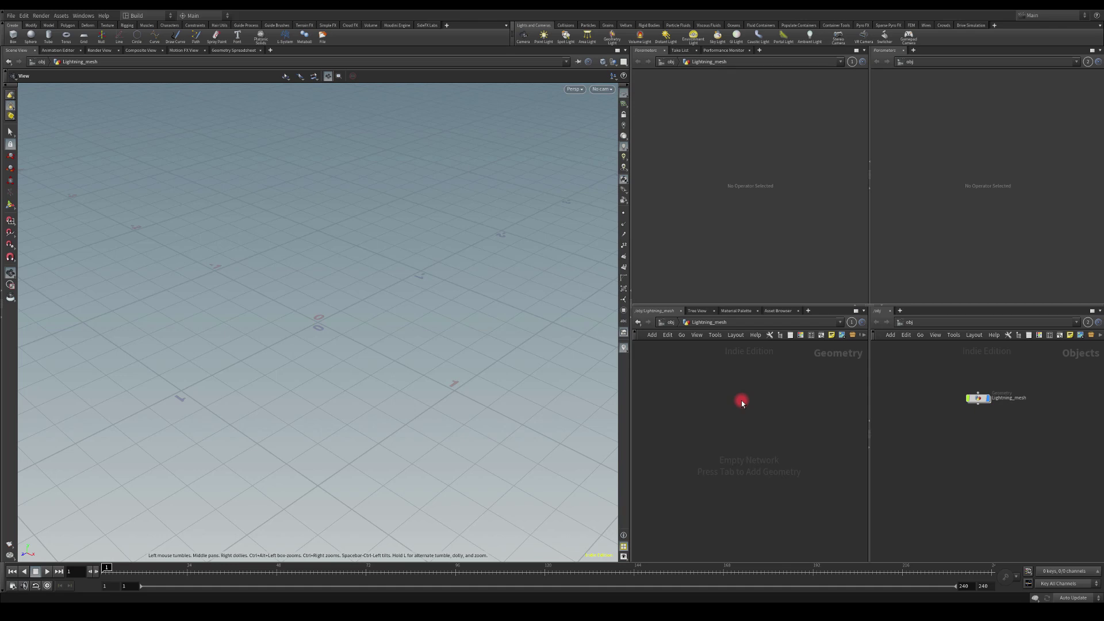
# - Add a Line node inside Lightning_mesh and turn on the display of points in the viewport
pyautogui.press('Tab')
pyautogui.write('li')
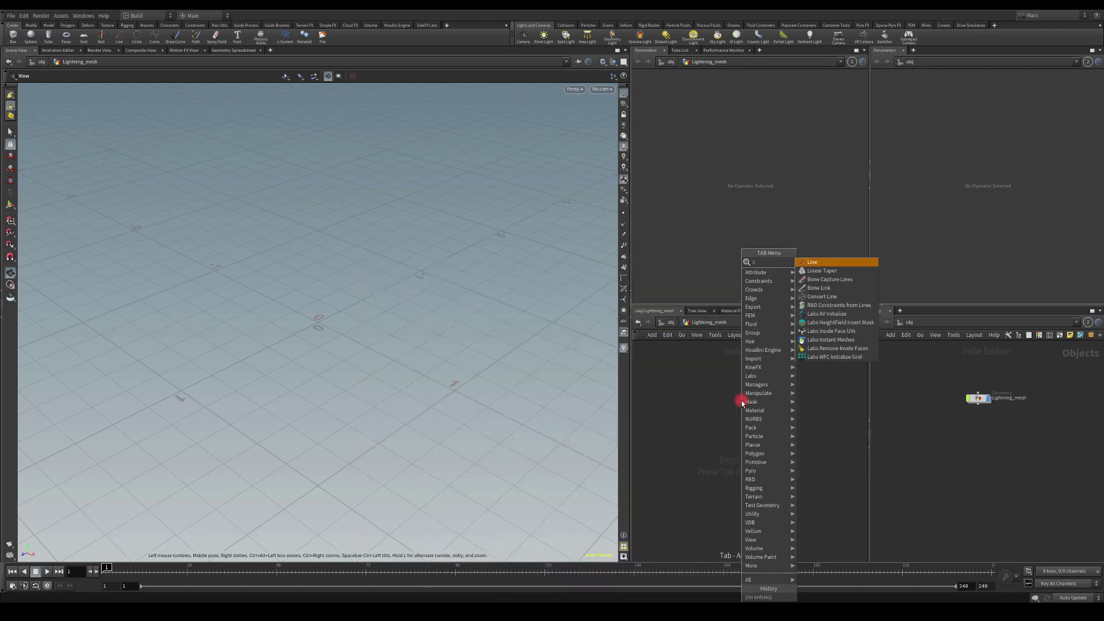
pyautogui.press('Return')
pyautogui.click(740, 401)
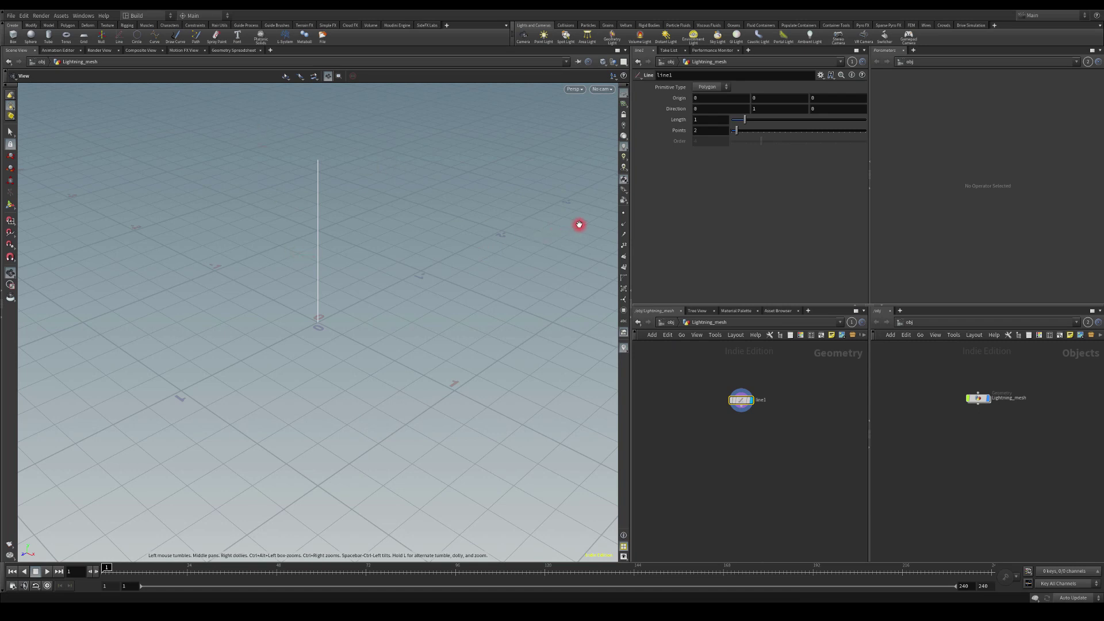
pyautogui.click(623, 214)
pyautogui.moveTo(458, 212); pyautogui.dragTo(423, 241)
# - Set the viewport background's color scheme to Grey in the display options
pyautogui.press('d')
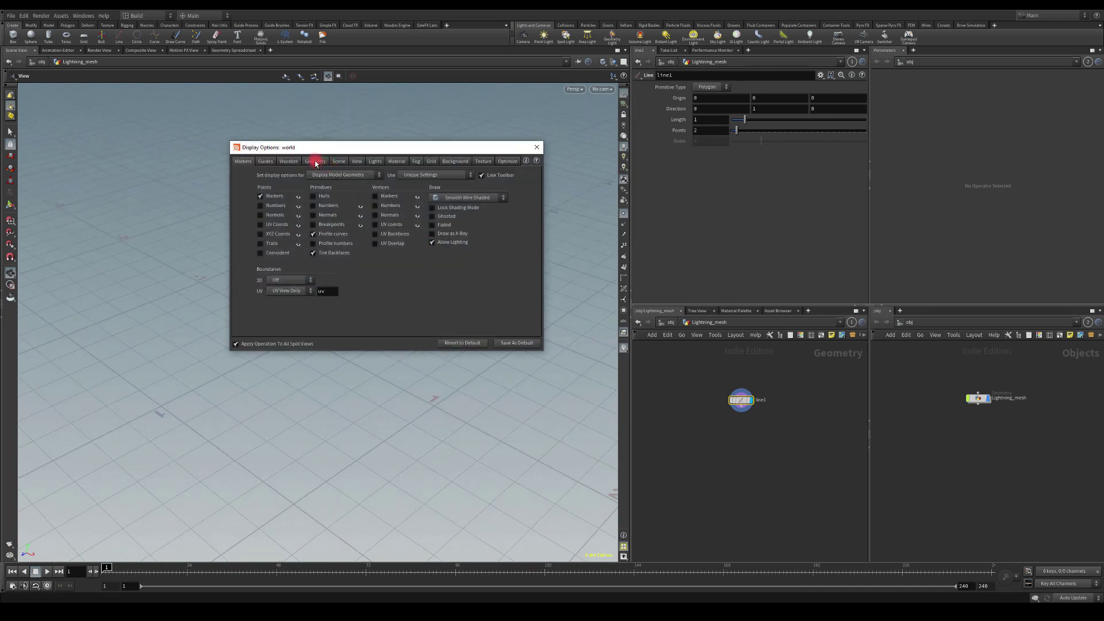
pyautogui.click(455, 162)
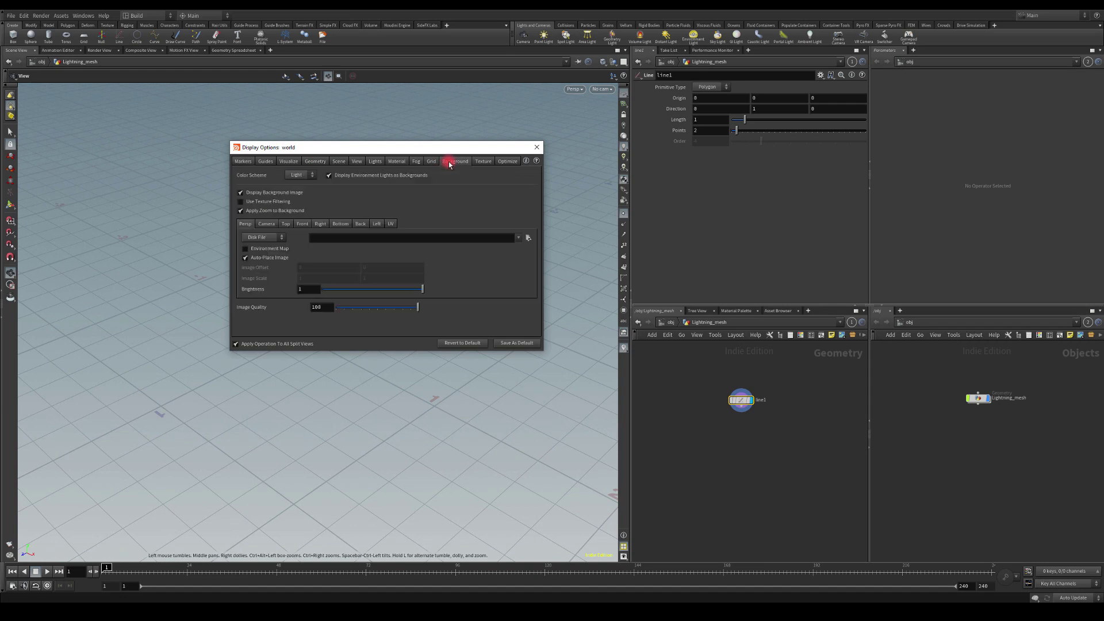
pyautogui.click(299, 175)
pyautogui.click(295, 202)
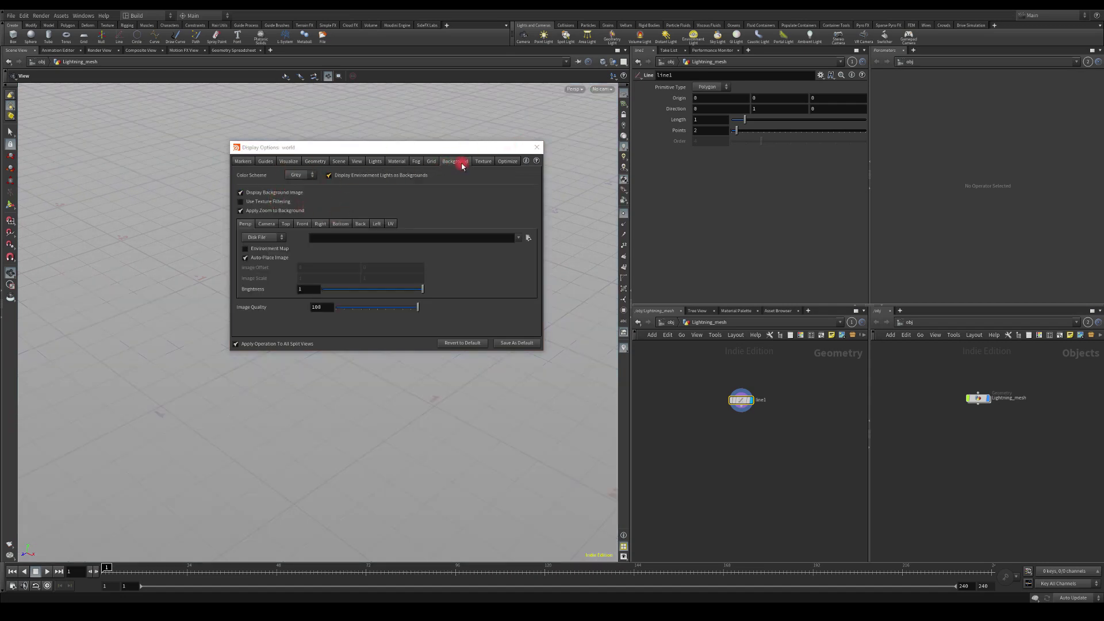
pyautogui.click(537, 148)
pyautogui.moveTo(441, 219); pyautogui.dragTo(437, 259)
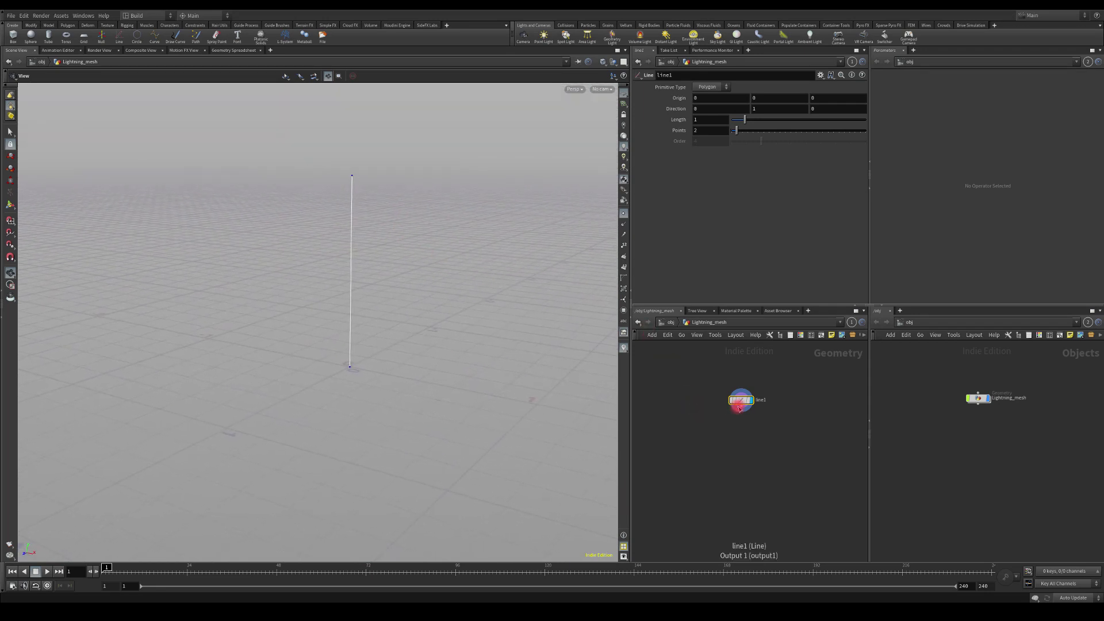
# - Add a Resample node after line1, disable Maximum Segment Length and enable Maximum Segments with 5 segments
pyautogui.press('Tab')
pyautogui.write('resample')
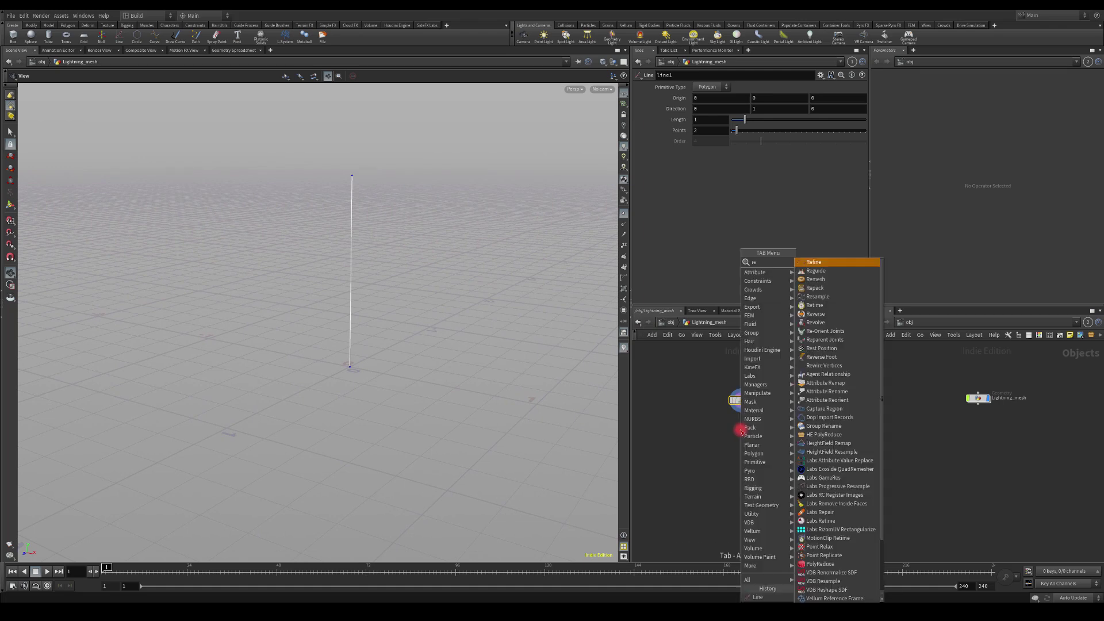
pyautogui.press('Return')
pyautogui.click(740, 430)
pyautogui.click(749, 430)
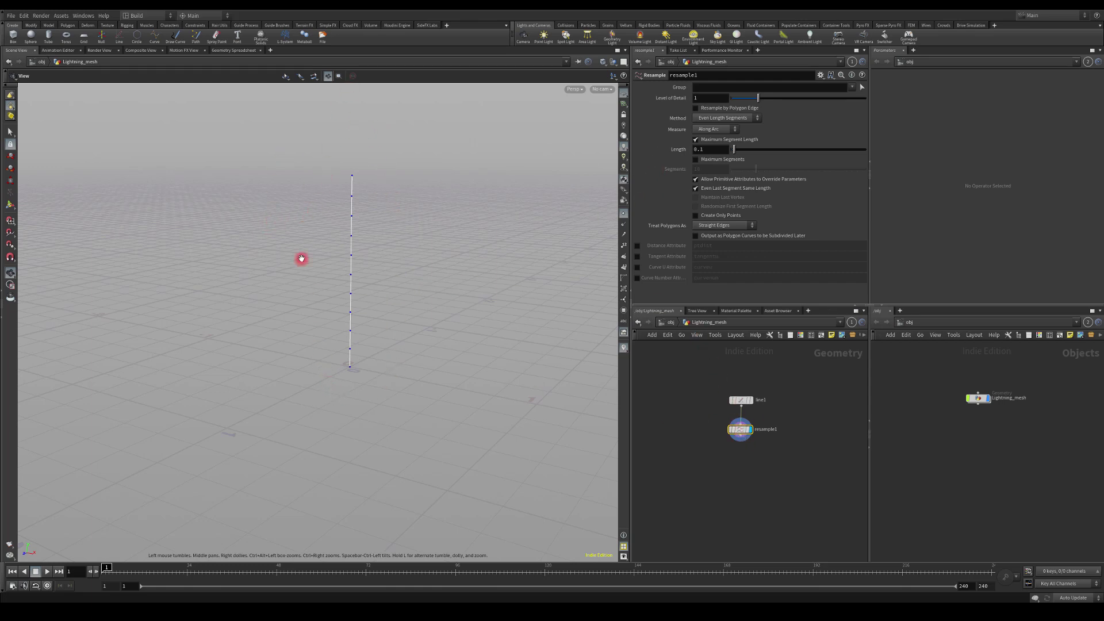
pyautogui.click(695, 139)
pyautogui.click(696, 159)
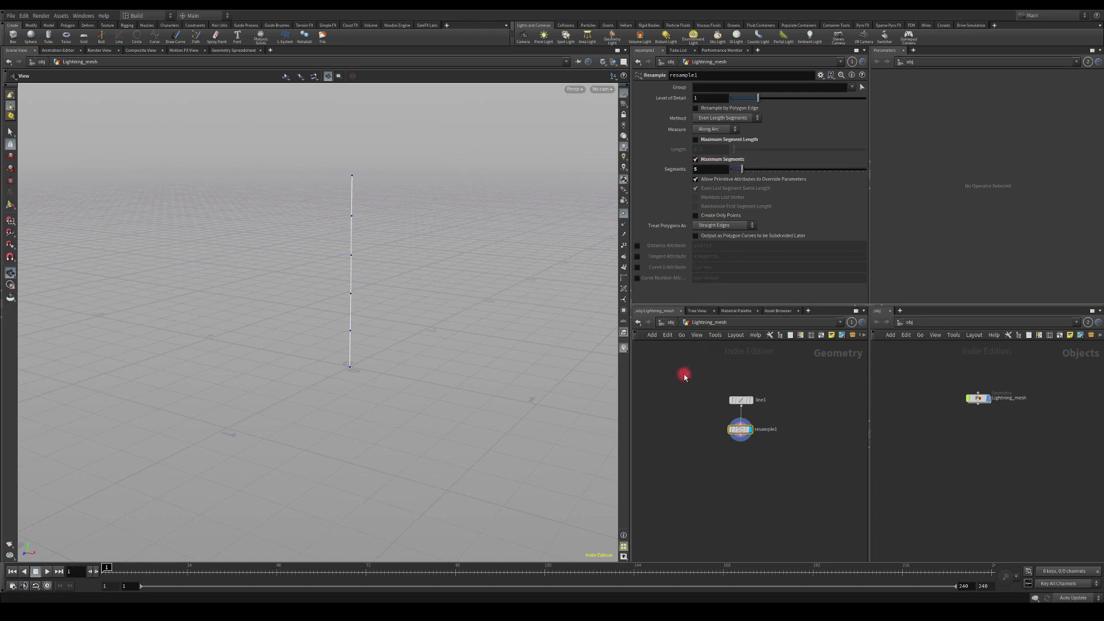
# - Add a Point Jitter node after resample1 and display its result
pyautogui.moveTo(684, 374); pyautogui.dragTo(680, 335, button='middle')
pyautogui.click(746, 378)
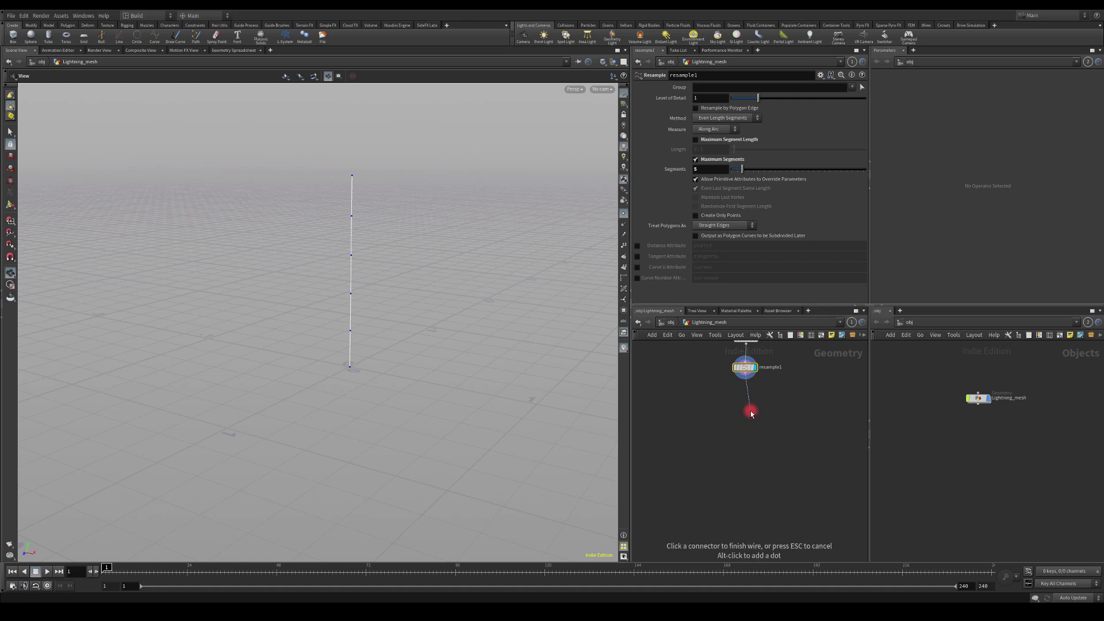
pyautogui.press('Tab')
pyautogui.write('point')
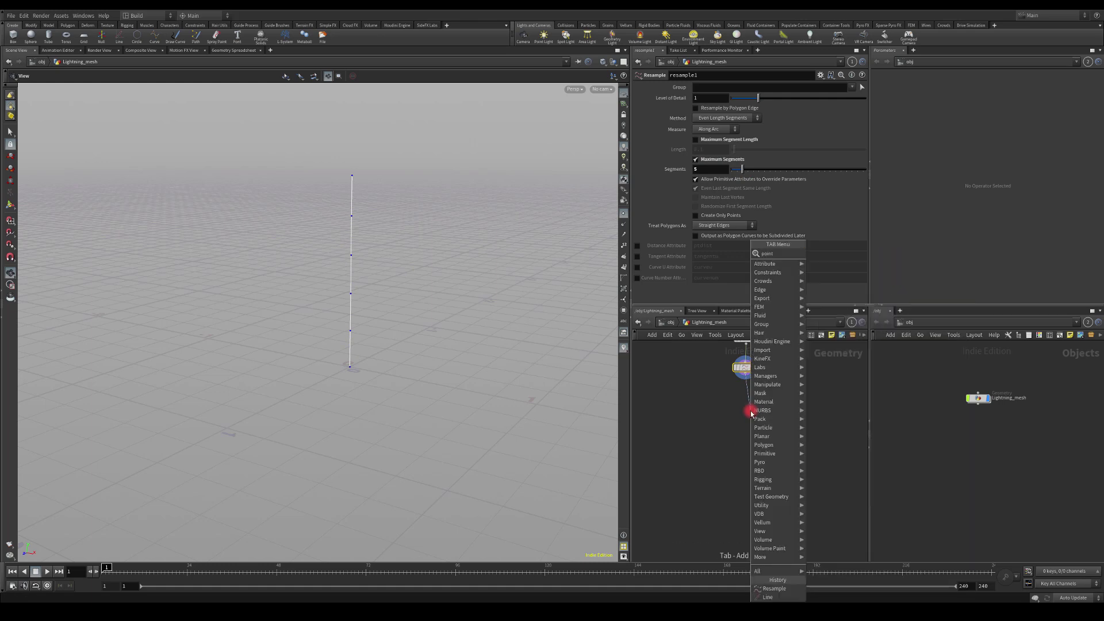
pyautogui.press('Return')
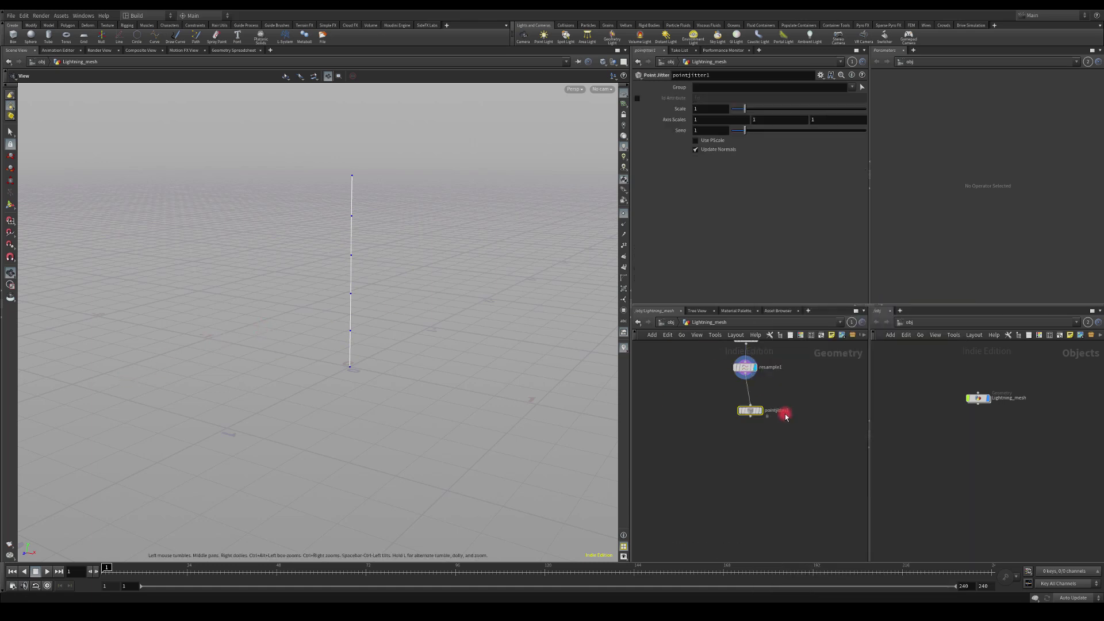
pyautogui.click(745, 403)
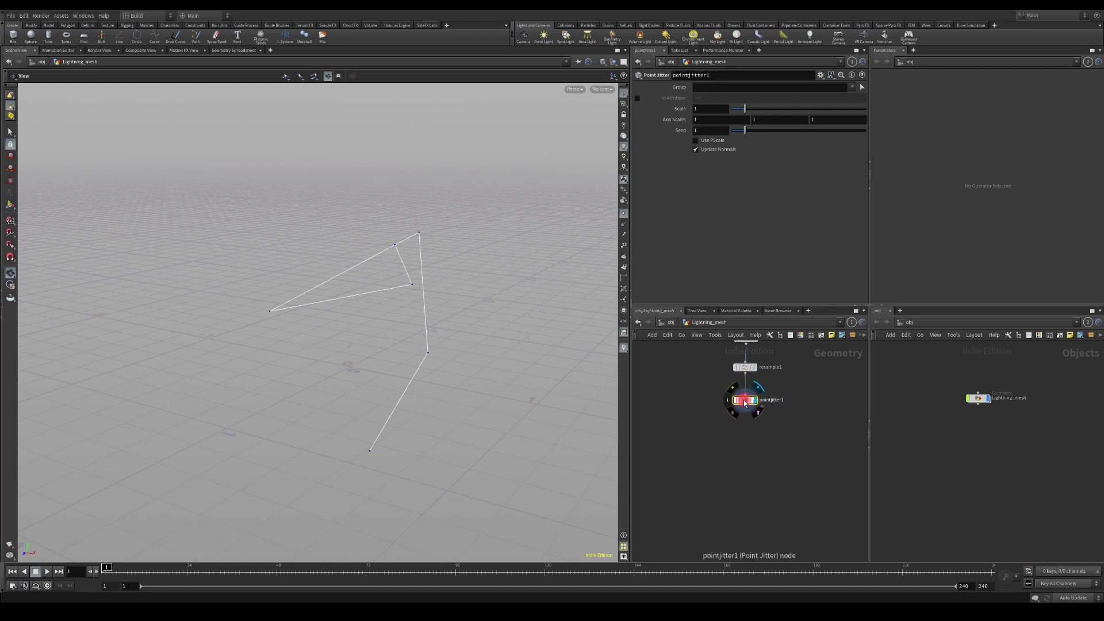
pyautogui.click(723, 120)
pyautogui.write('0')
pyautogui.press('Tab')
pyautogui.write('0')
pyautogui.press('Tab')
pyautogui.write('0')
pyautogui.press('Return')
pyautogui.click(730, 124)
pyautogui.write('1')
pyautogui.press('Tab')
pyautogui.write('1')
pyautogui.press('Tab')
pyautogui.write('1')
pyautogui.press('Return')
# - Set the Y Axis Scale of pointjitter1 to 0, comparing the bolt shape with a Y value of 1
pyautogui.click(756, 120)
pyautogui.write('0')
pyautogui.press('Return')
pyautogui.moveTo(478, 232); pyautogui.dragTo(384, 223)
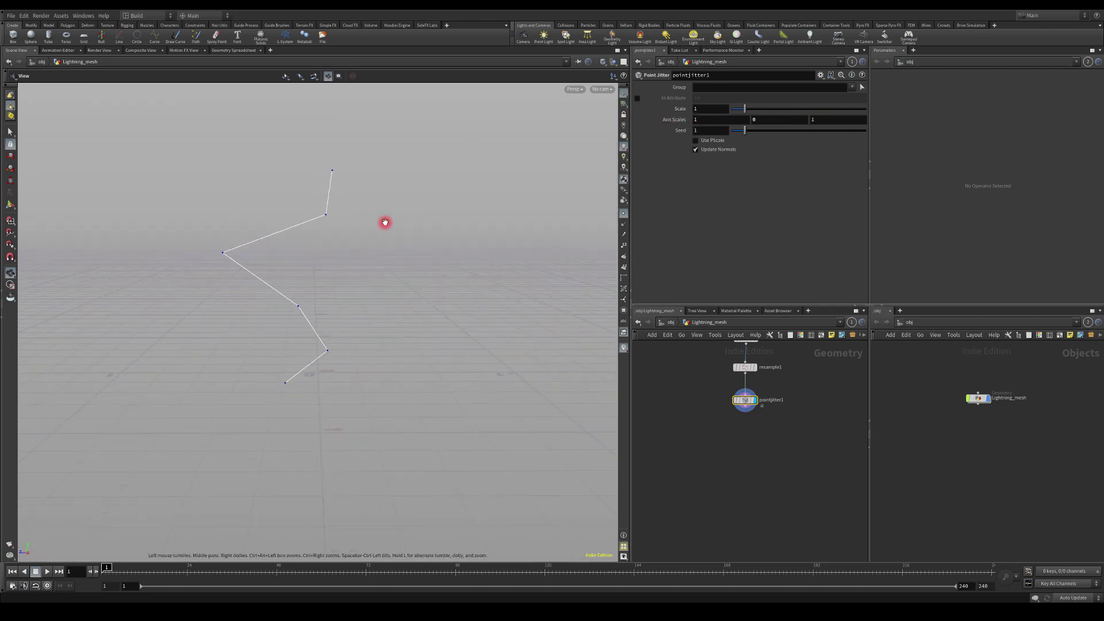
pyautogui.click(753, 119)
pyautogui.write('1')
pyautogui.press('Return')
pyautogui.click(753, 119)
pyautogui.write('0')
pyautogui.press('Return')
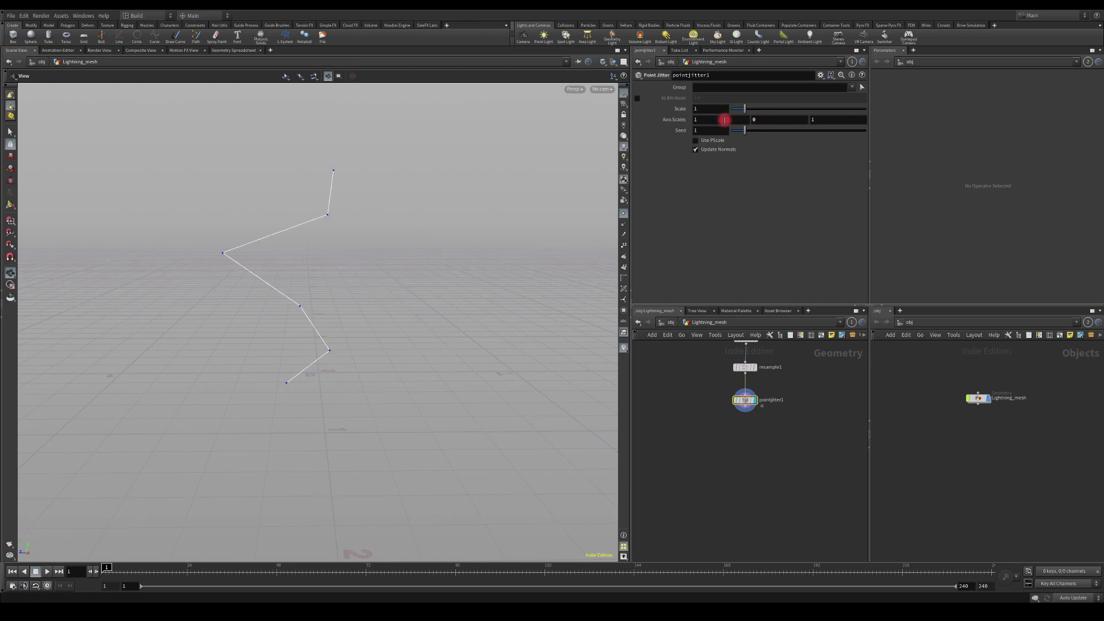
# - Set the Scale of pointjitter1 to 0.3 and check the bolt shape from another angle
pyautogui.moveTo(744, 110); pyautogui.dragTo(736, 109)
pyautogui.write('.3')
pyautogui.press('Return')
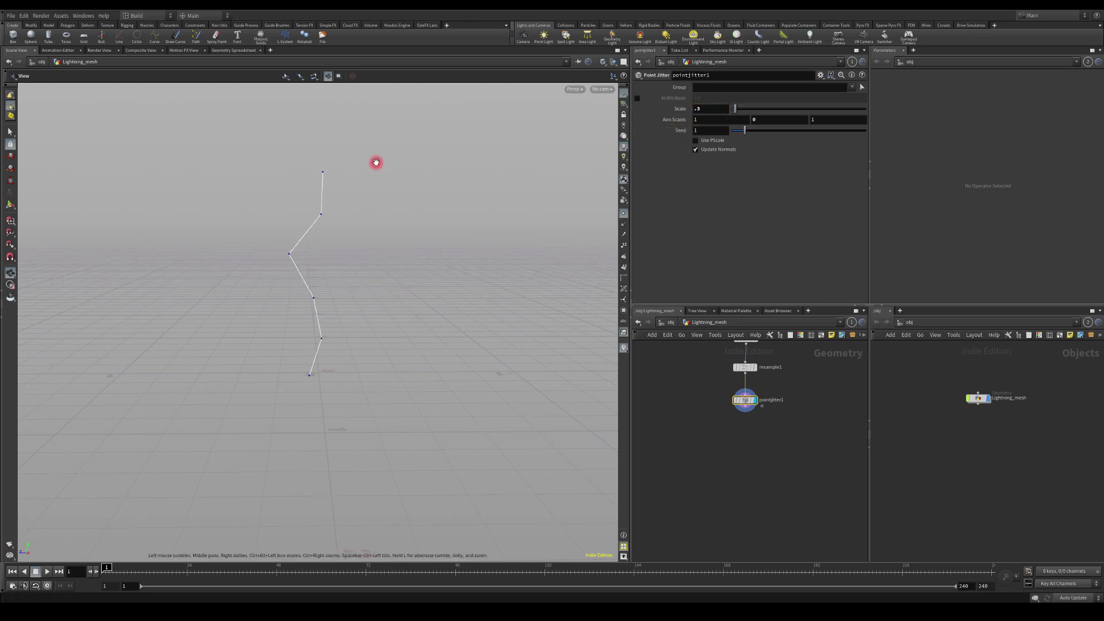
pyautogui.moveTo(284, 224); pyautogui.dragTo(290, 221)
pyautogui.moveTo(343, 266); pyautogui.dragTo(356, 259)
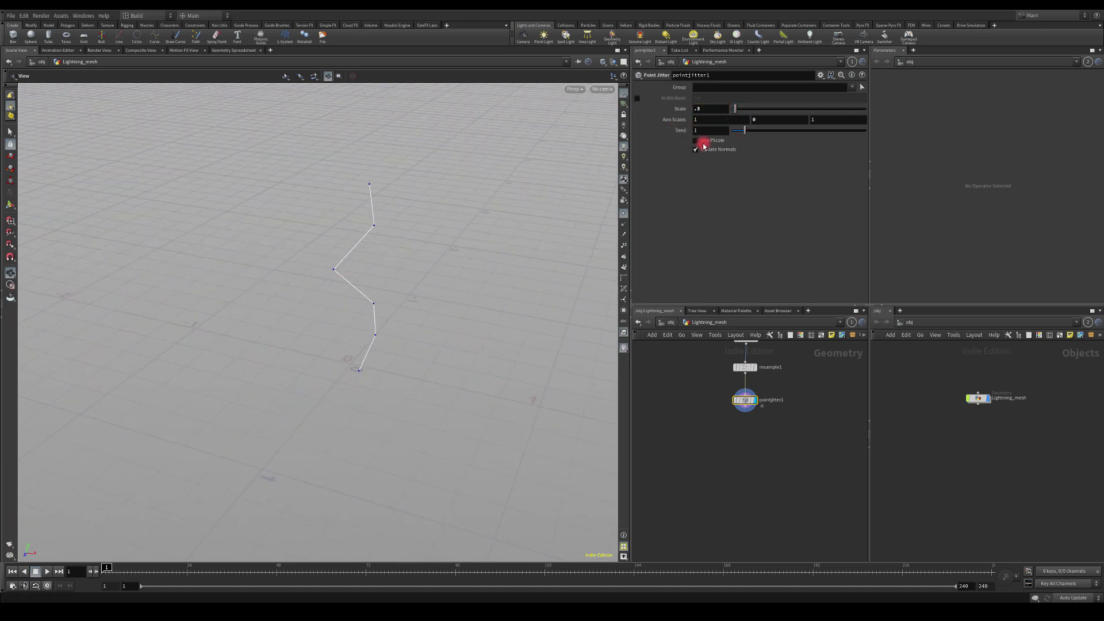
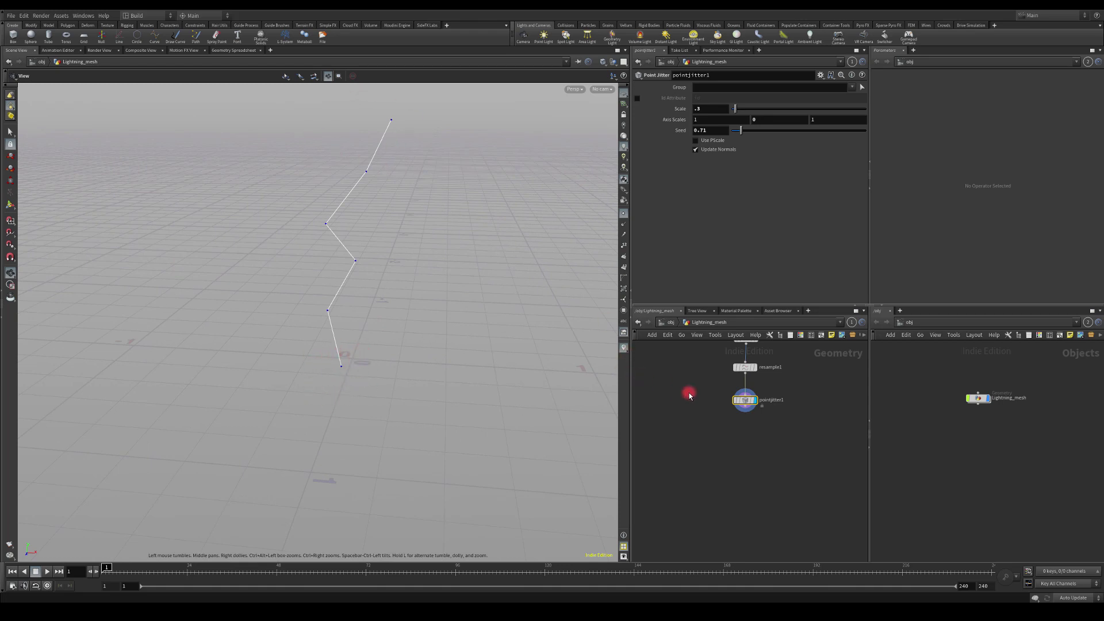
# - Insert a Group node between resample1 and pointjitter1 and display its result
pyautogui.moveTo(746, 400); pyautogui.dragTo(745, 444)
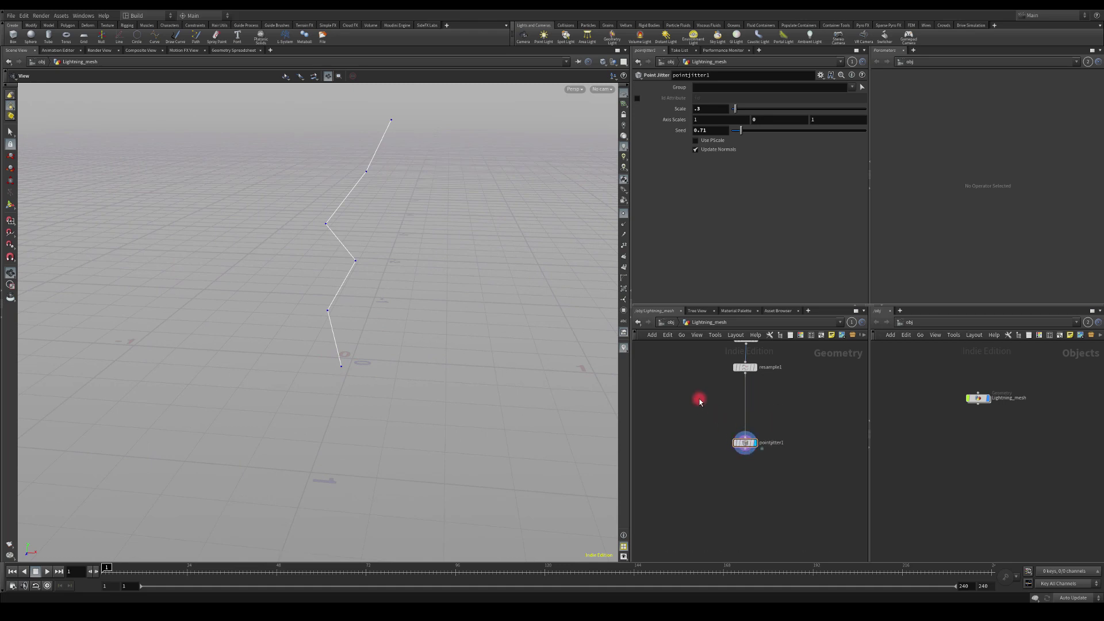
pyautogui.press('Tab')
pyautogui.write('grop')
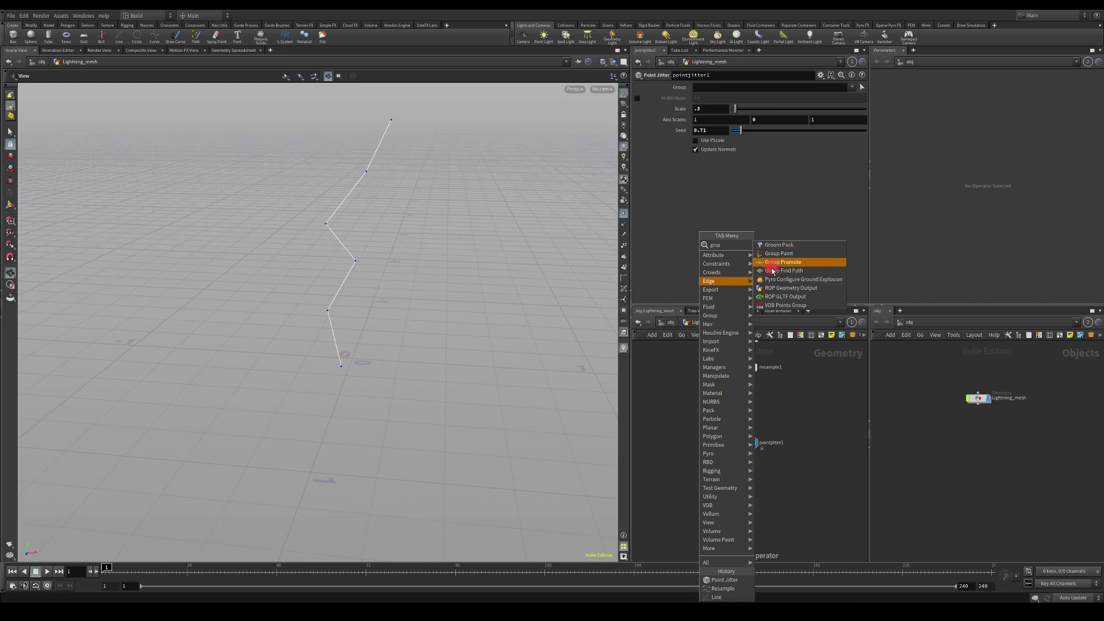
pyautogui.press('BackSpace')
pyautogui.write('up')
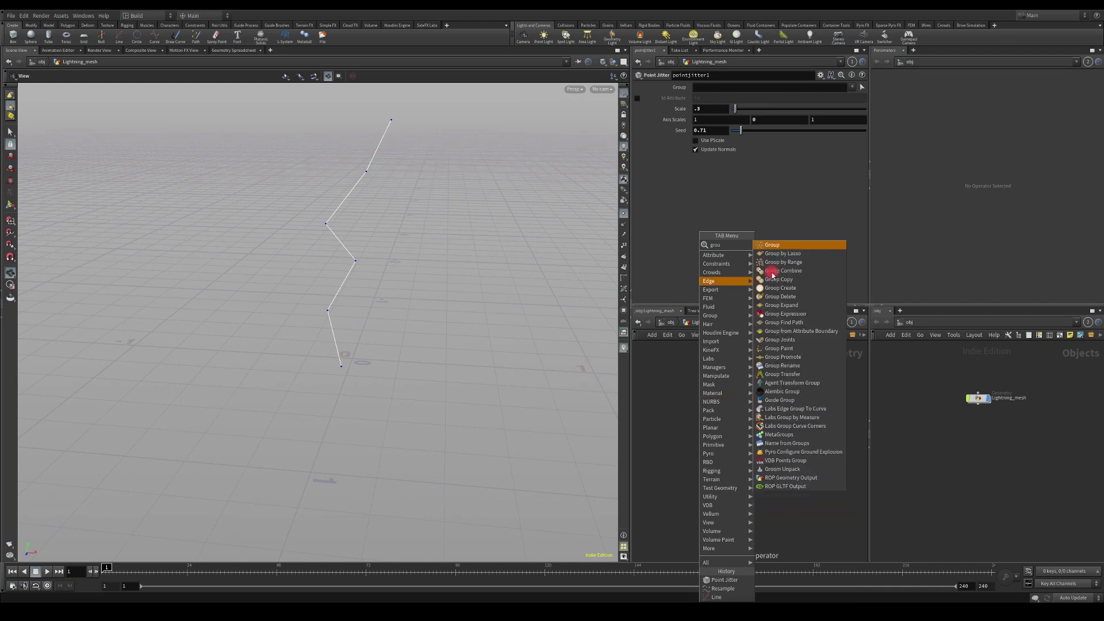
pyautogui.click(774, 249)
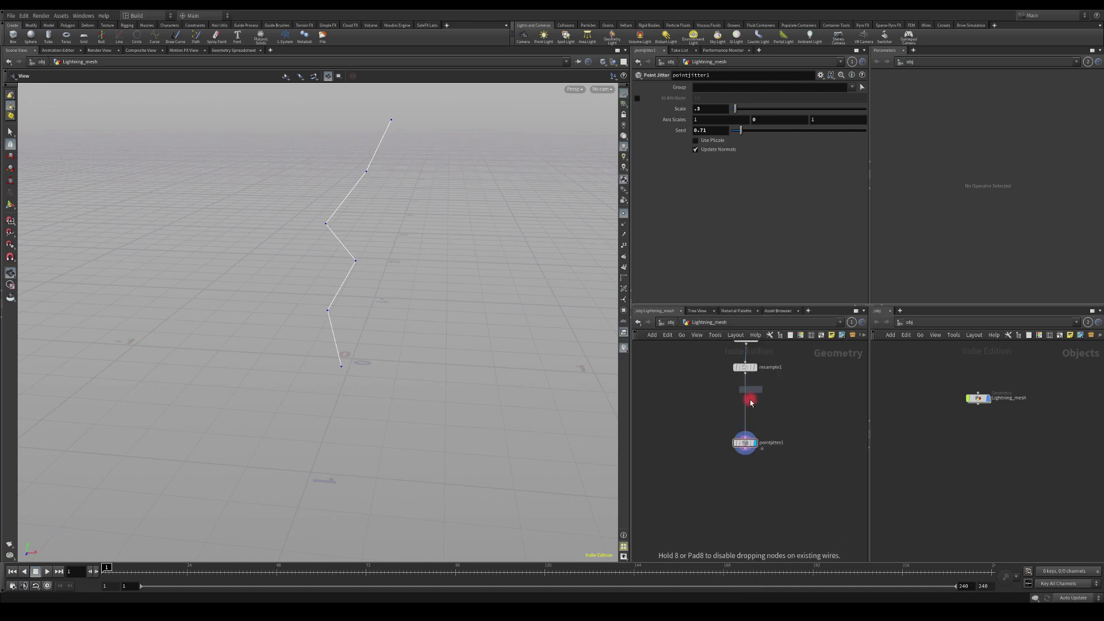
pyautogui.click(748, 408)
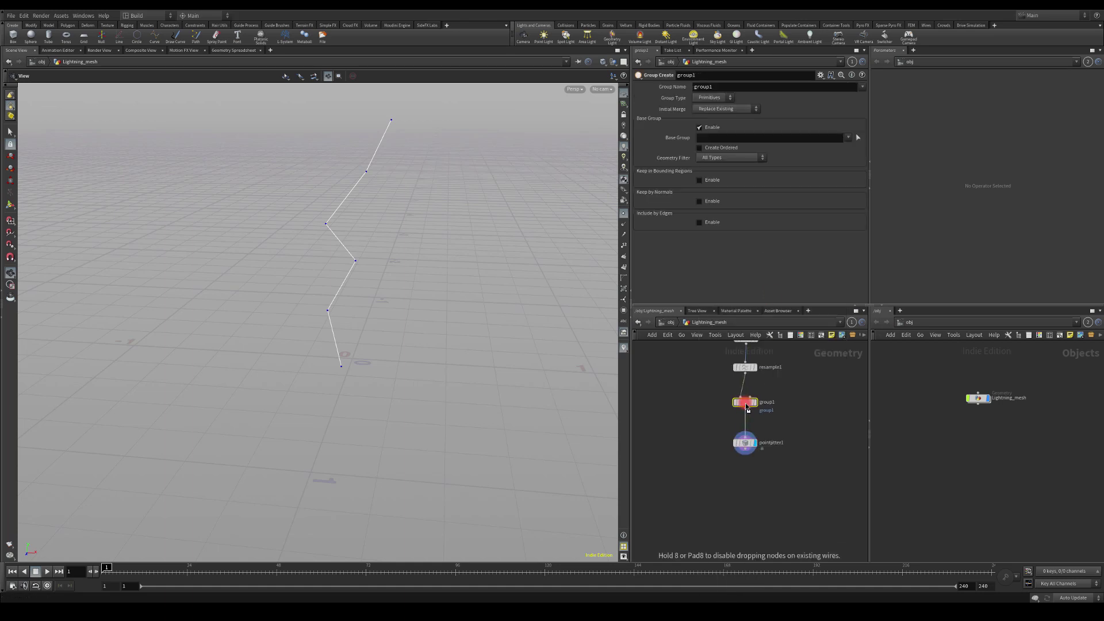
pyautogui.press('r')
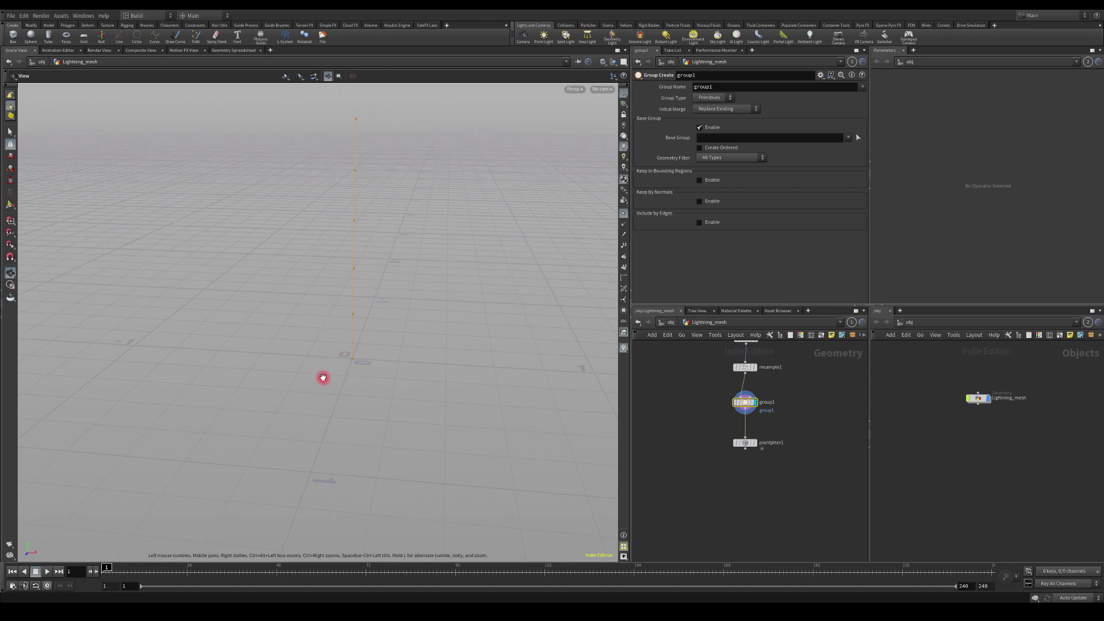
# - Set group1 to the Points type, enable Keep in Bounding Regions and name the group TopBottomPoints
pyautogui.click(703, 99)
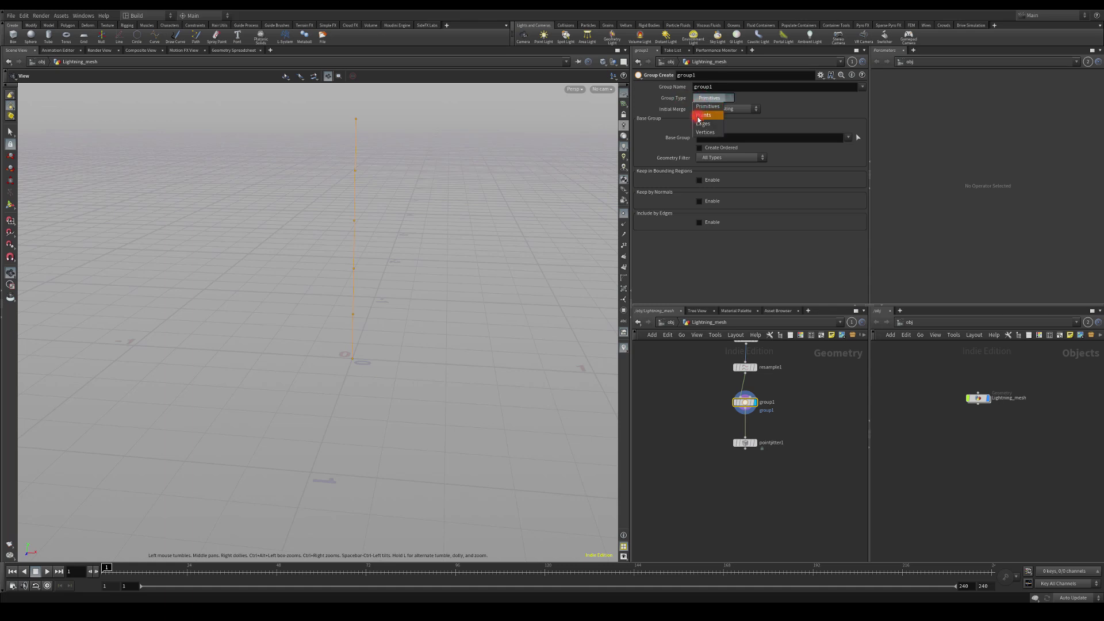
pyautogui.click(704, 116)
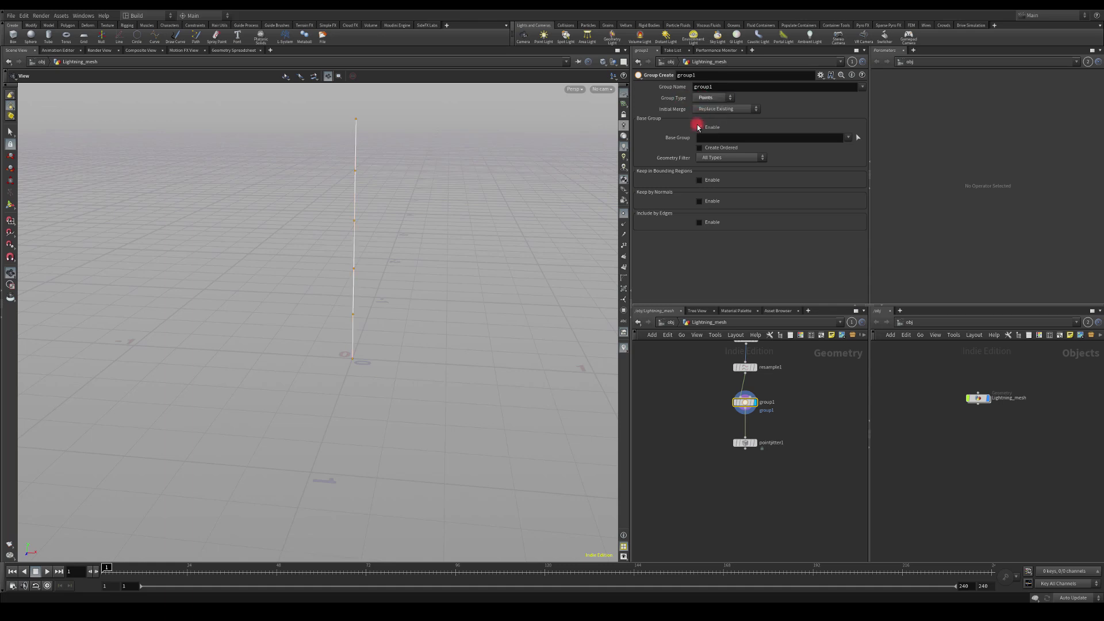
pyautogui.click(700, 180)
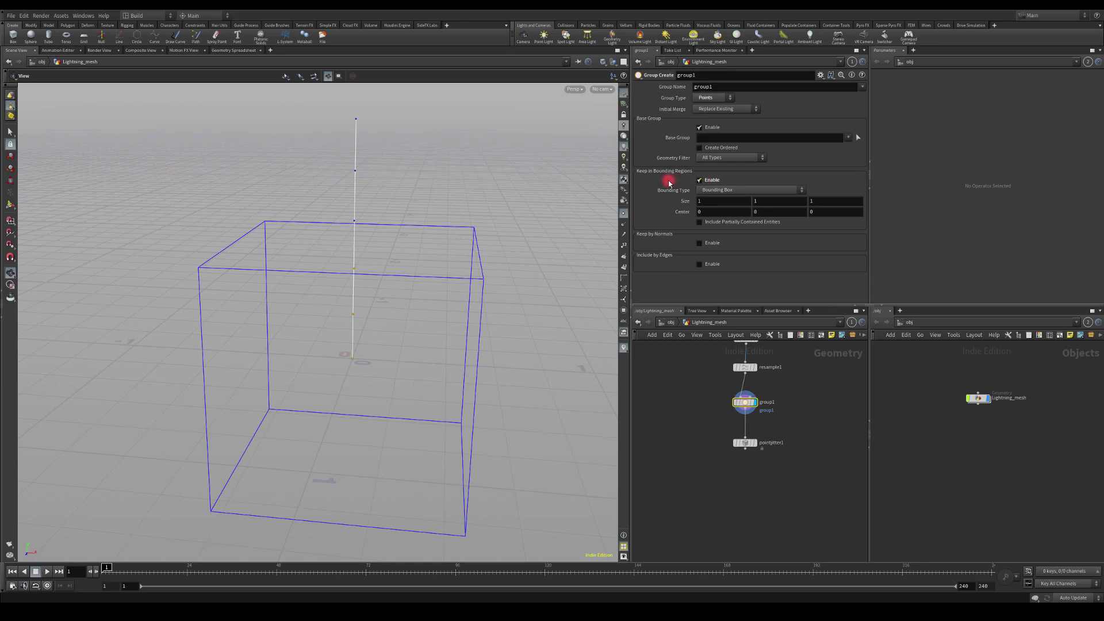
pyautogui.moveTo(435, 220); pyautogui.dragTo(433, 252)
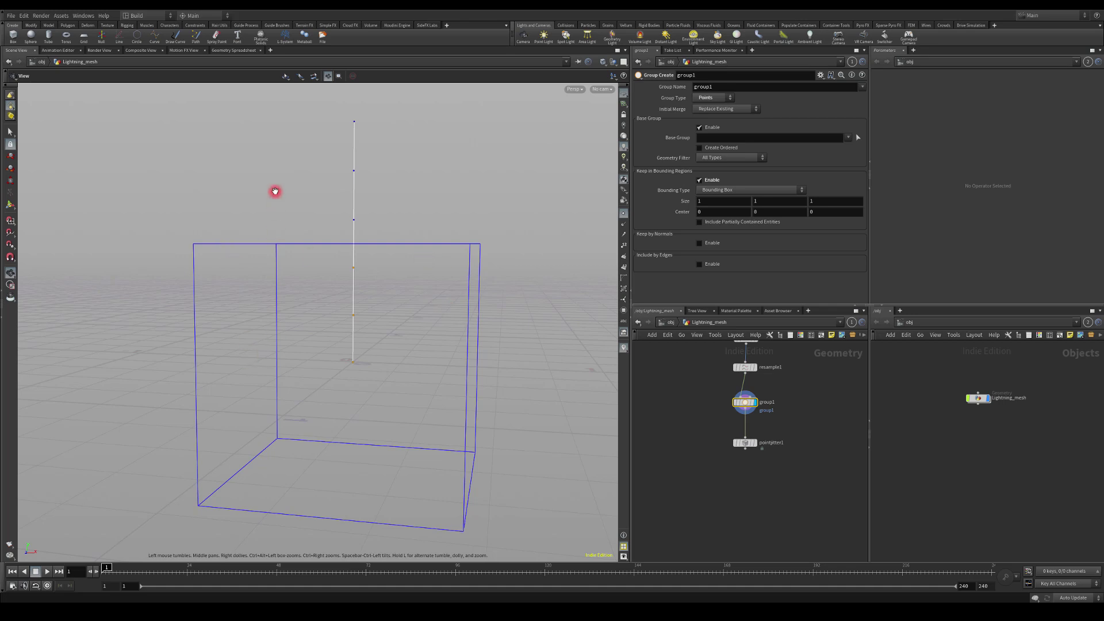
pyautogui.moveTo(276, 191); pyautogui.dragTo(451, 175)
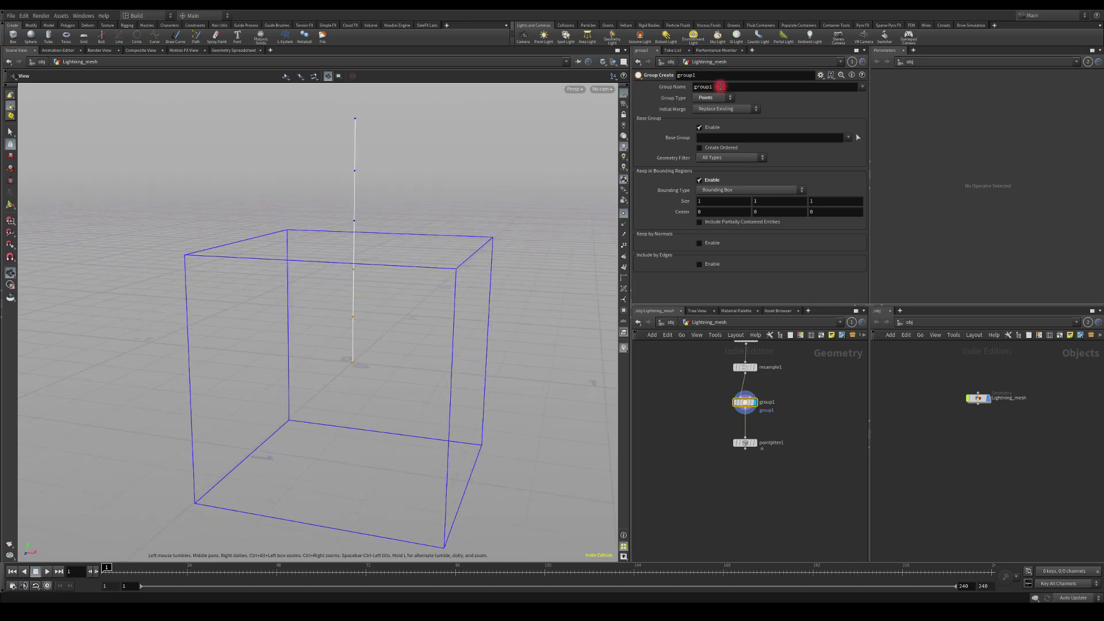
pyautogui.moveTo(719, 86); pyautogui.dragTo(662, 90)
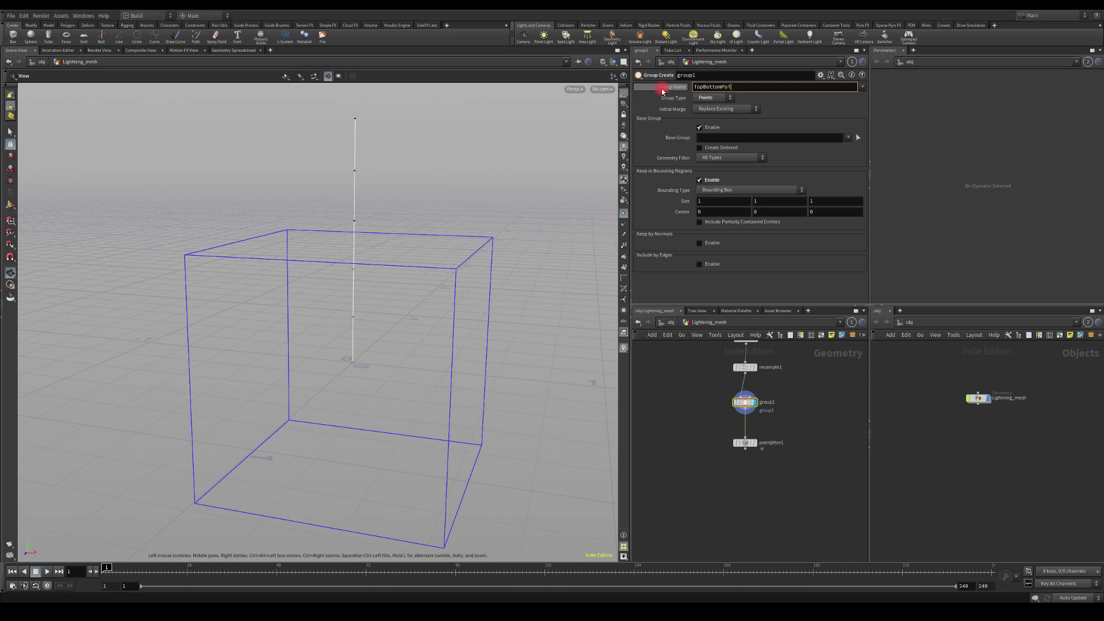
pyautogui.press('Return')
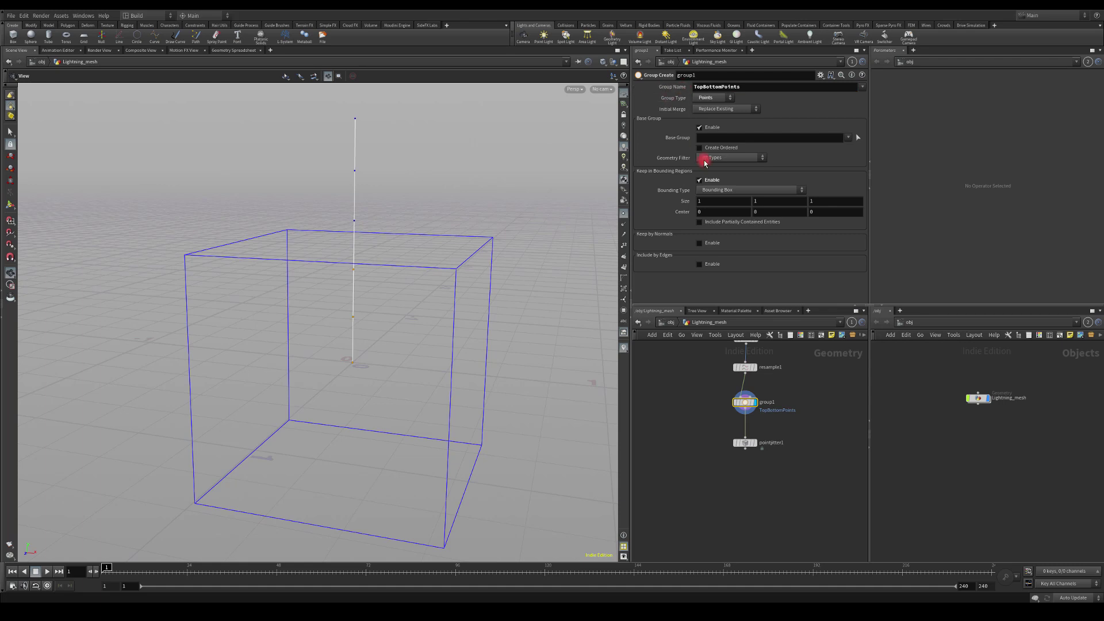
# - Set the group's bounding box to a Y center of 0.5 and a Y size of 0.95
pyautogui.click(759, 212)
pyautogui.write('.5')
pyautogui.press('Return')
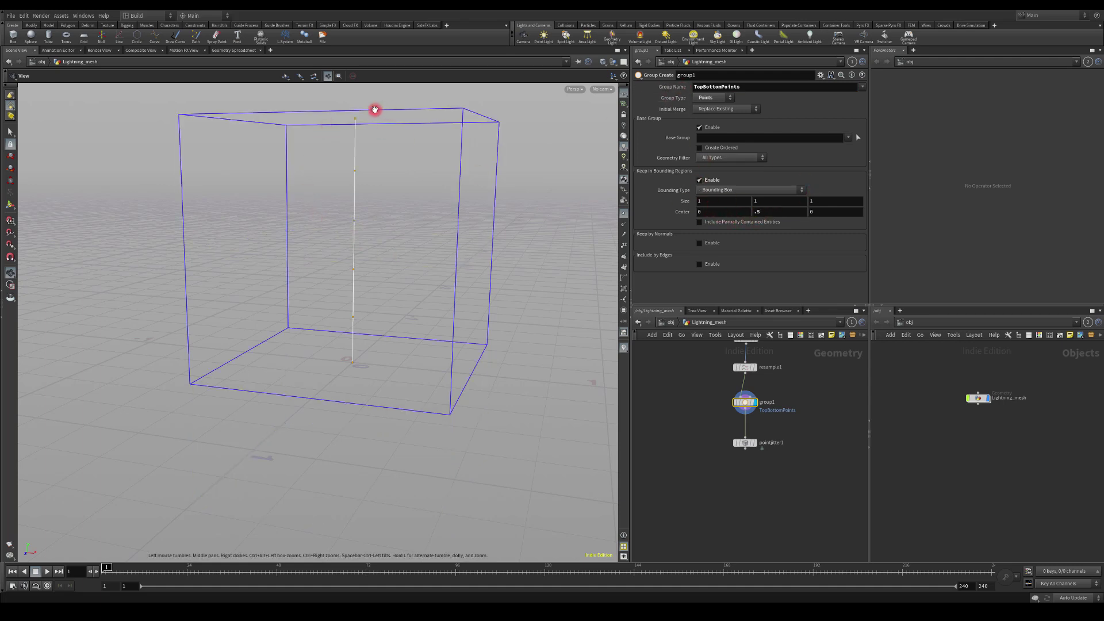
pyautogui.click(745, 202)
pyautogui.write('.95')
pyautogui.press('Return')
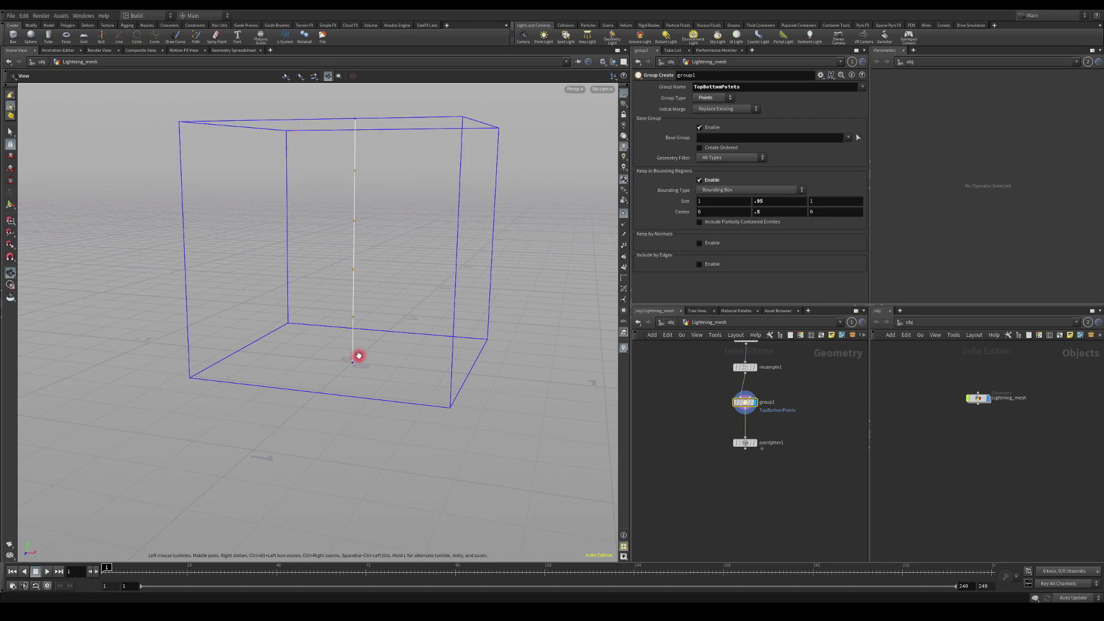
# - Display pointjitter1 and restrict its jitter to the TopBottomPoints group
pyautogui.click(757, 452)
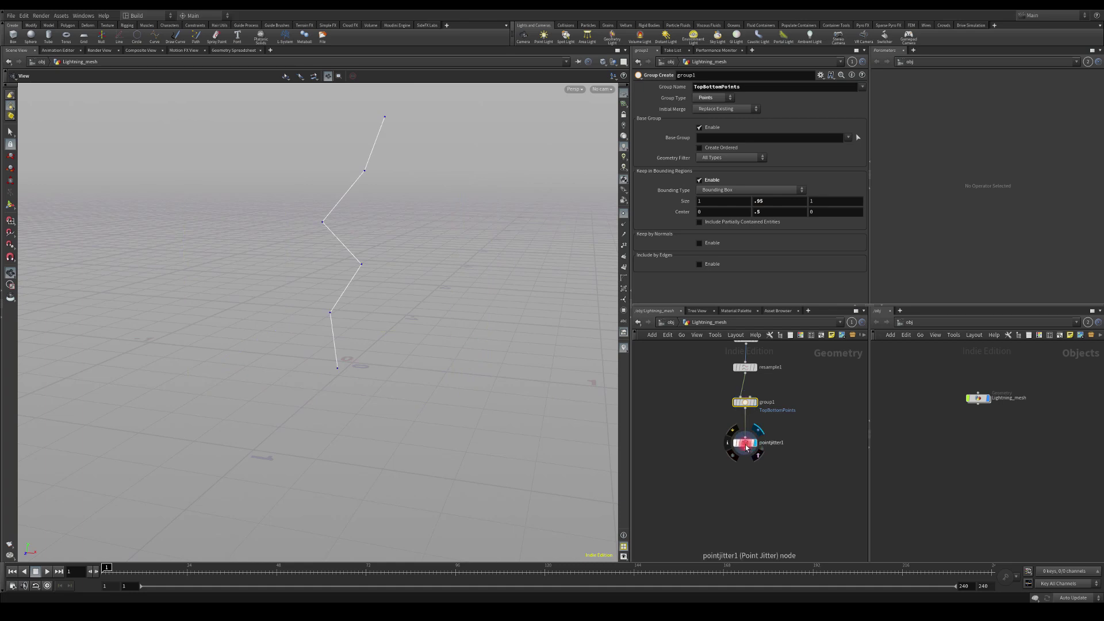
pyautogui.moveTo(746, 446); pyautogui.dragTo(747, 428)
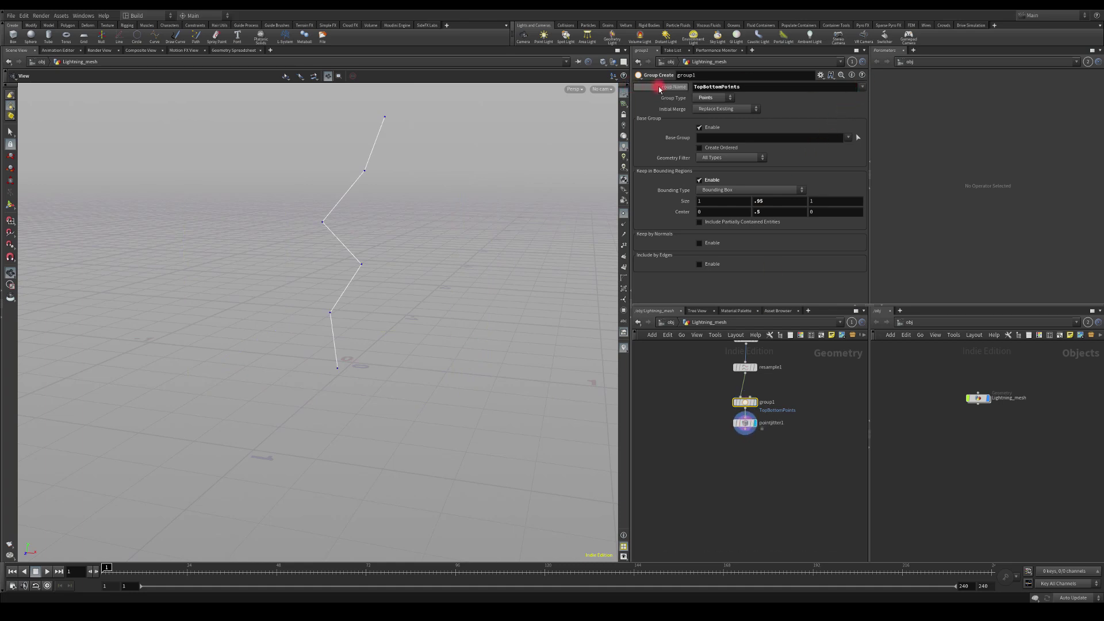
pyautogui.click(747, 424)
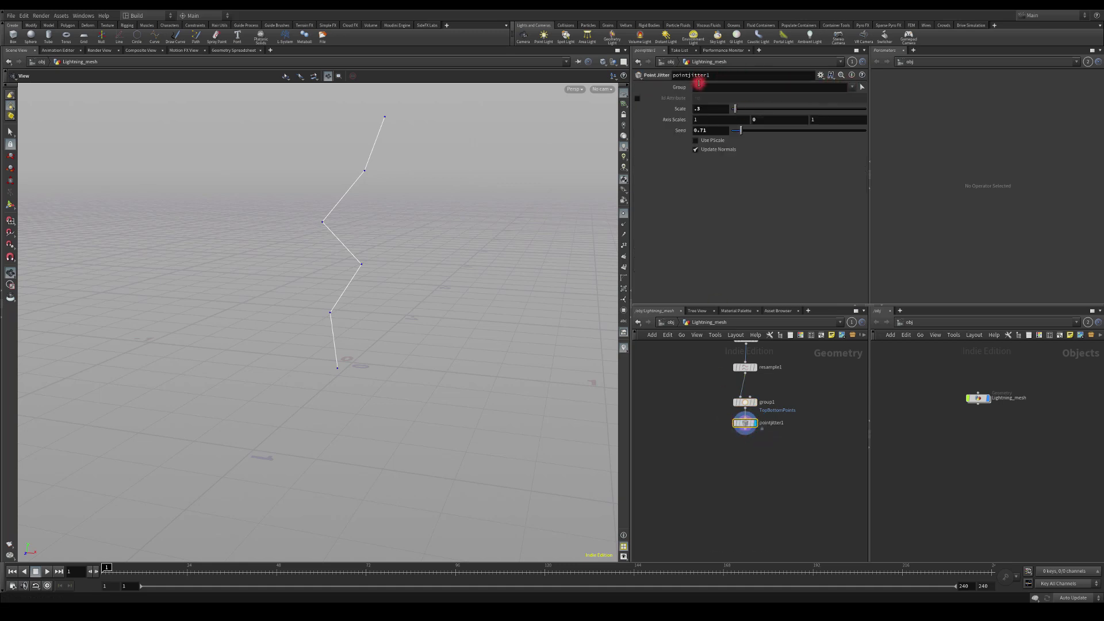
pyautogui.click(852, 88)
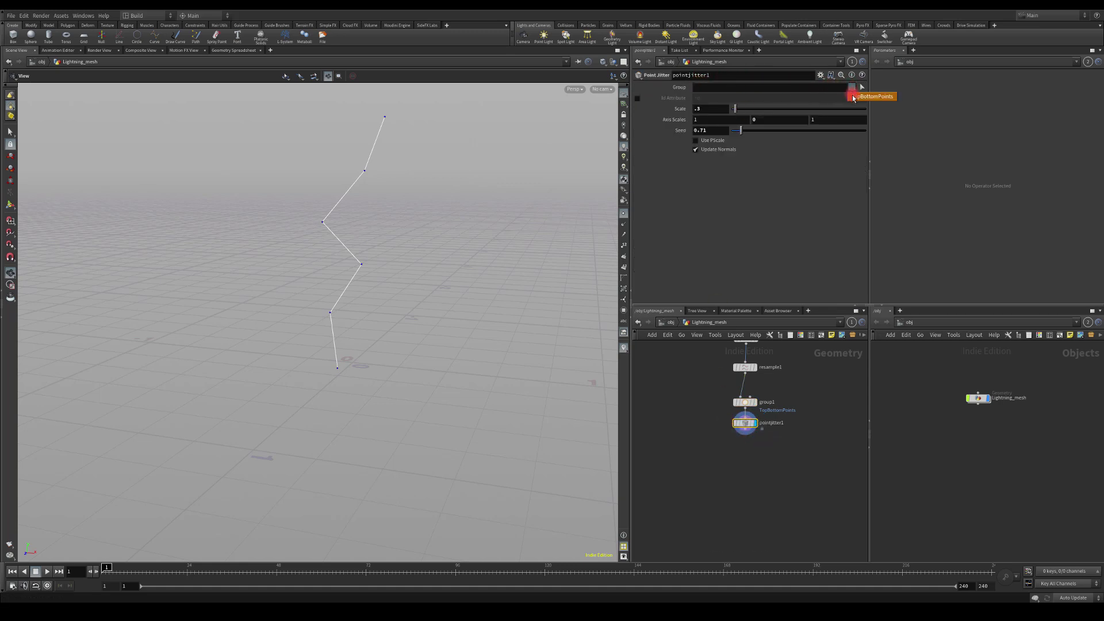
pyautogui.click(855, 96)
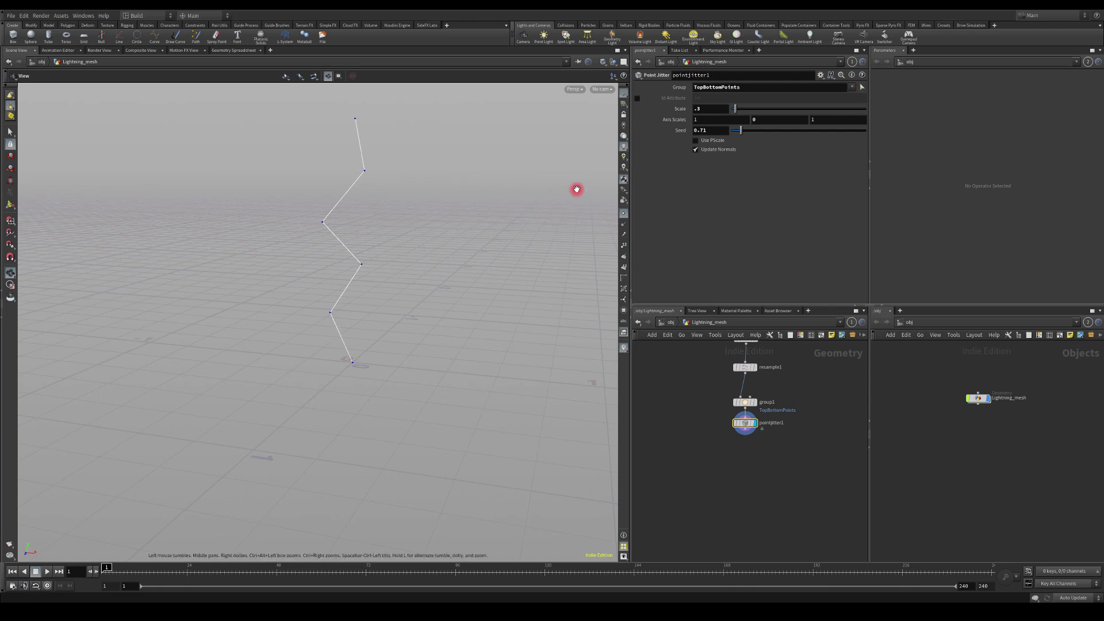
pyautogui.moveTo(384, 287); pyautogui.dragTo(338, 165)
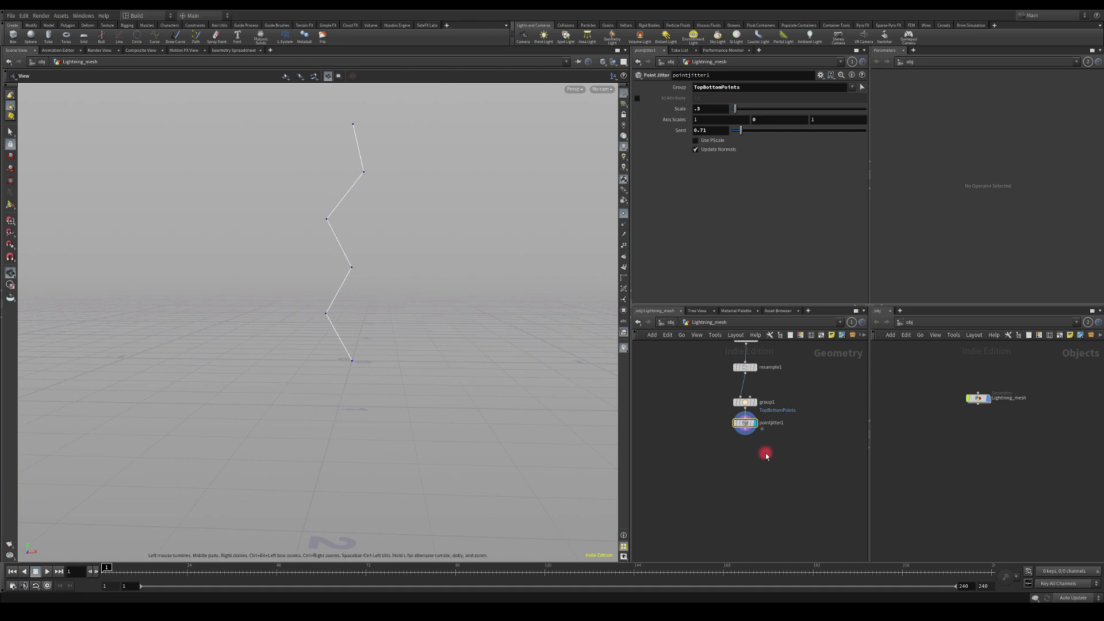
# - Add a Labs Curve Sweep node after pointjitter1 and display its result
pyautogui.press('Tab')
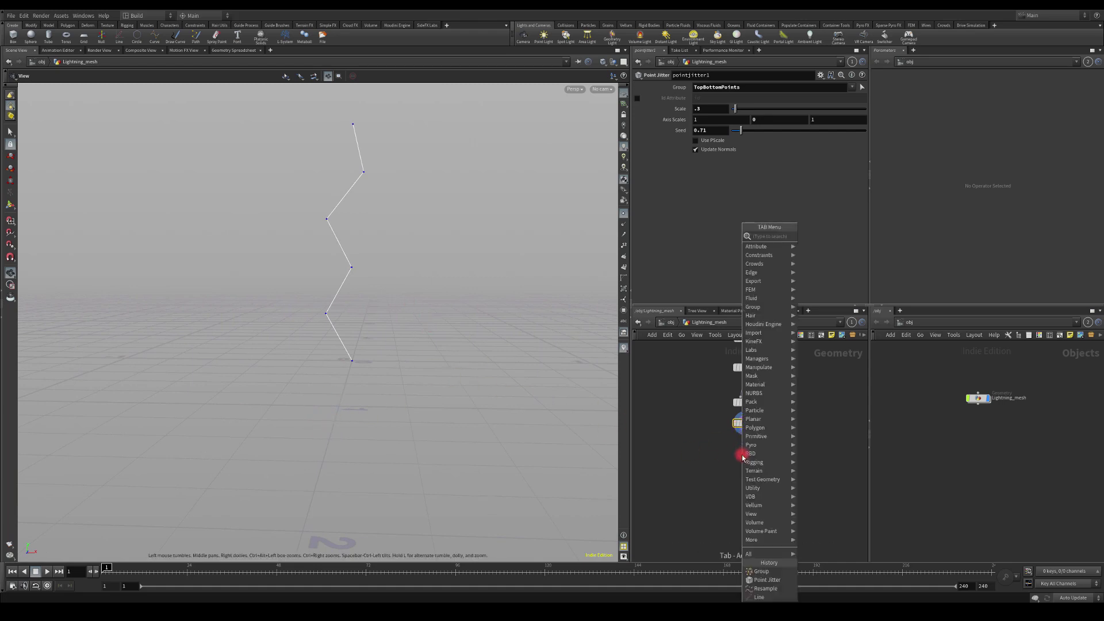
pyautogui.write('swee')
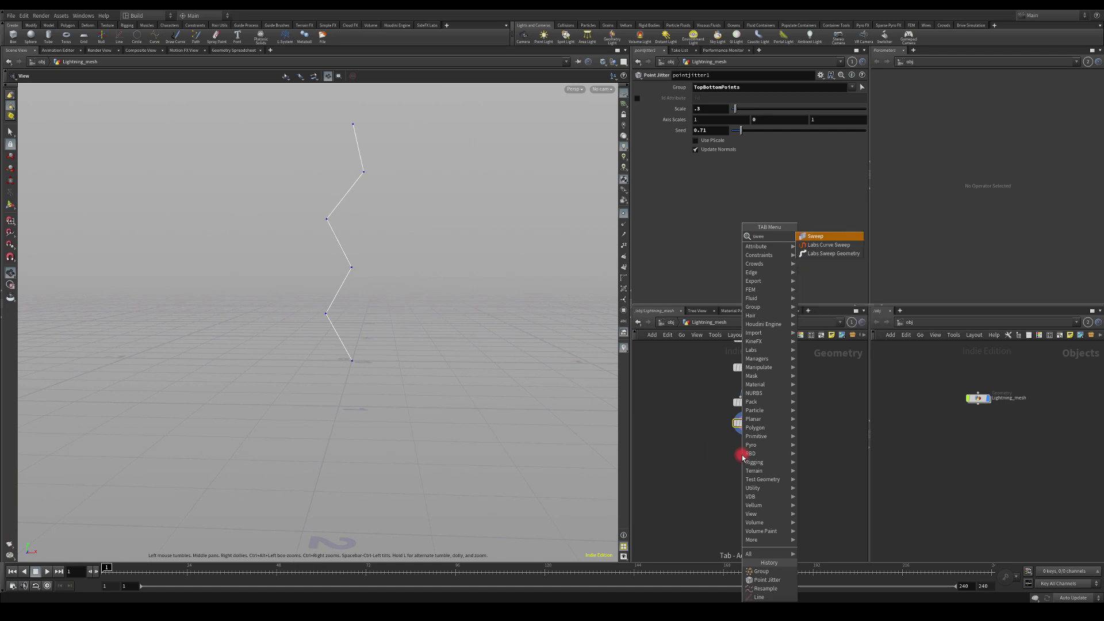
pyautogui.click(825, 245)
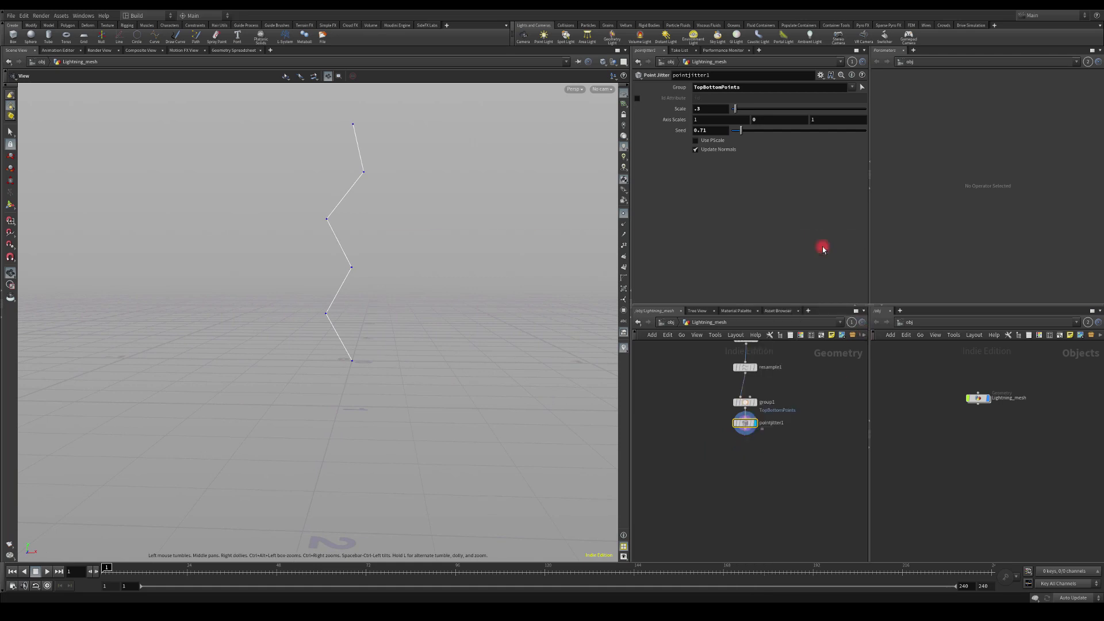
pyautogui.click(743, 455)
pyautogui.click(753, 456)
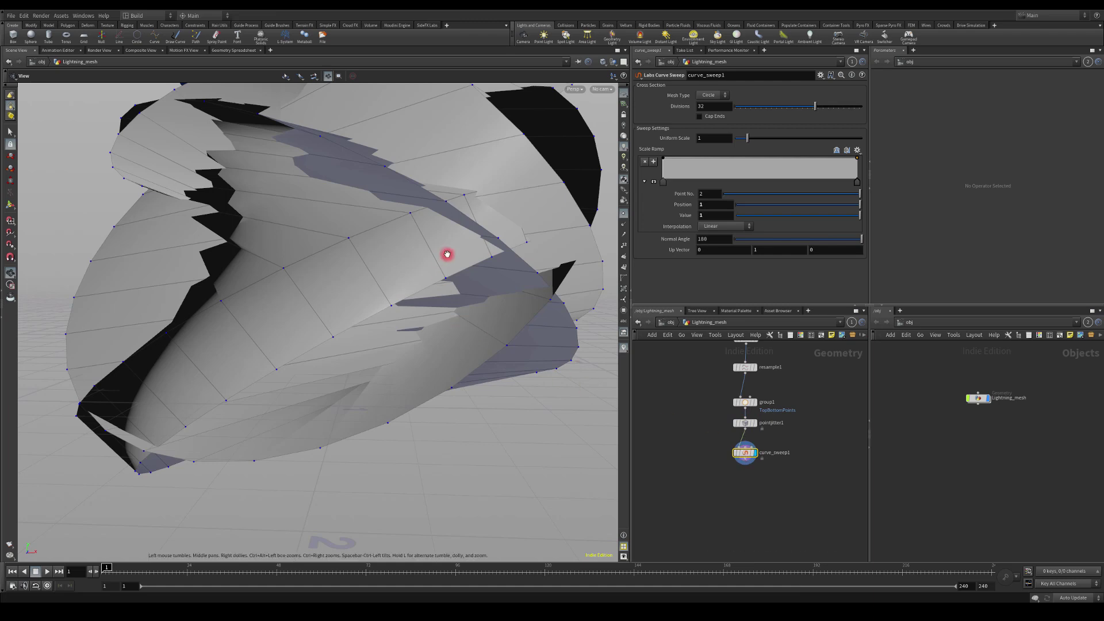
# - Set curve_sweep1's mesh type to Line with 1 division and a uniform scale of 0.31
pyautogui.click(709, 99)
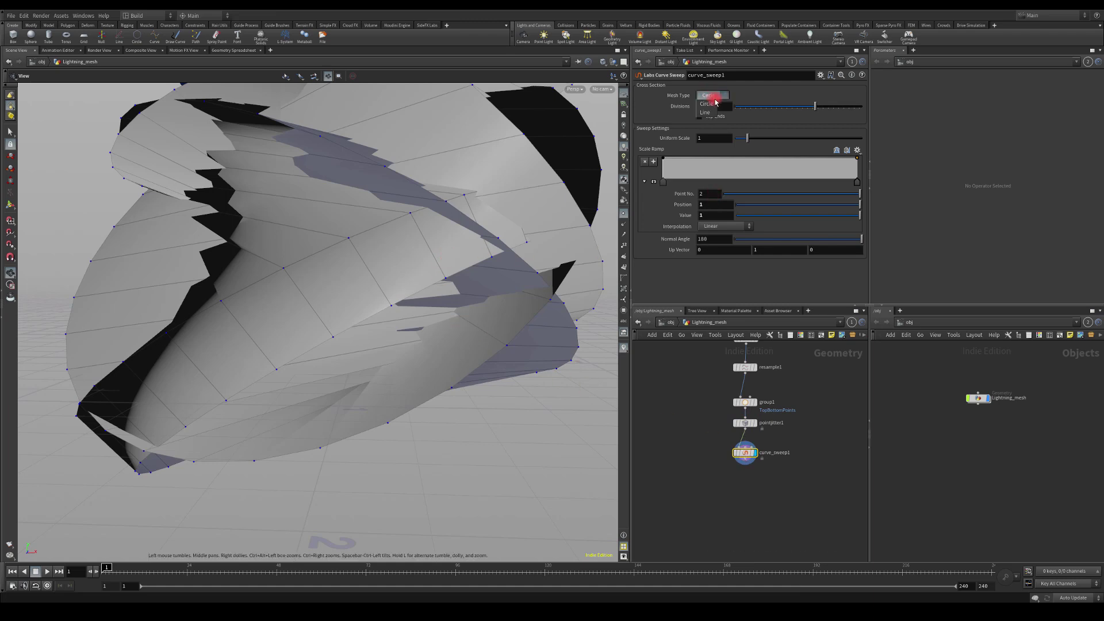
pyautogui.click(707, 112)
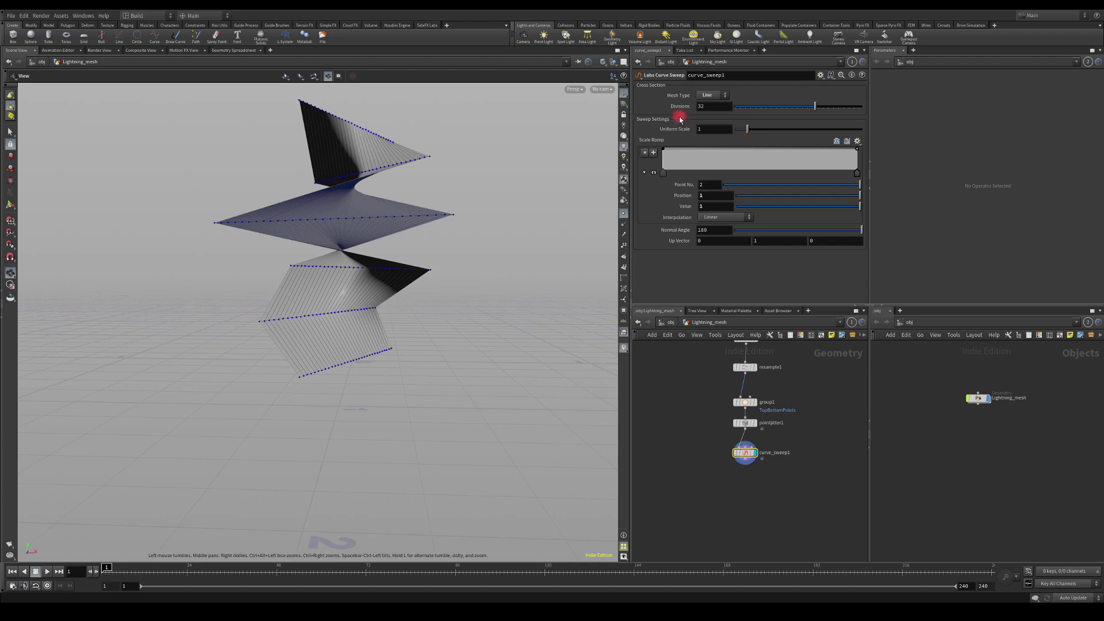
pyautogui.moveTo(746, 106); pyautogui.dragTo(737, 110)
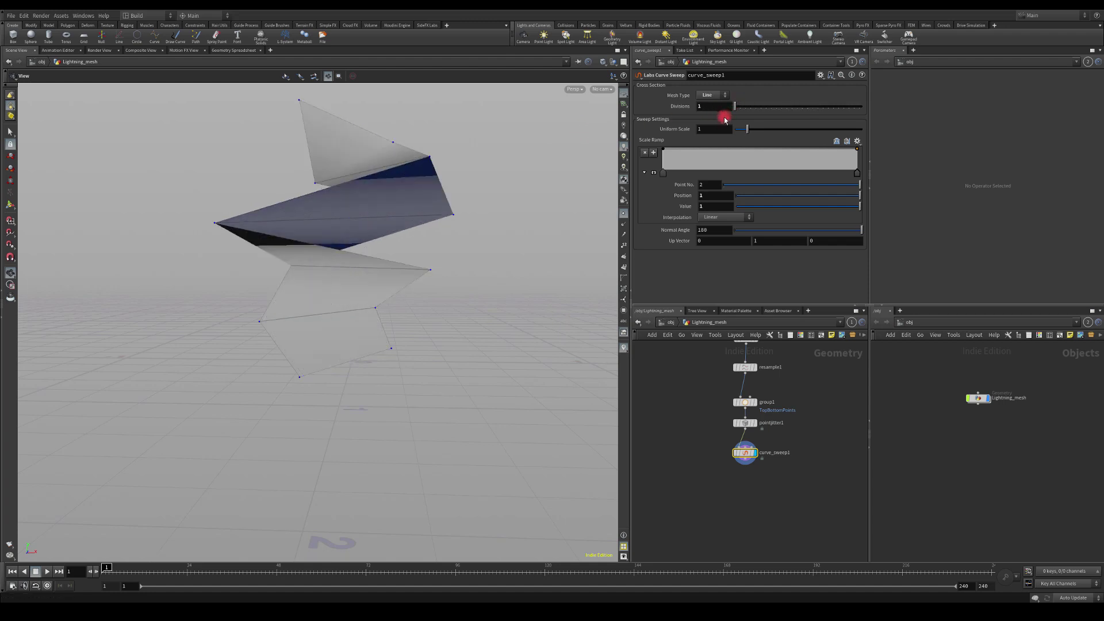
pyautogui.moveTo(746, 130); pyautogui.dragTo(736, 128)
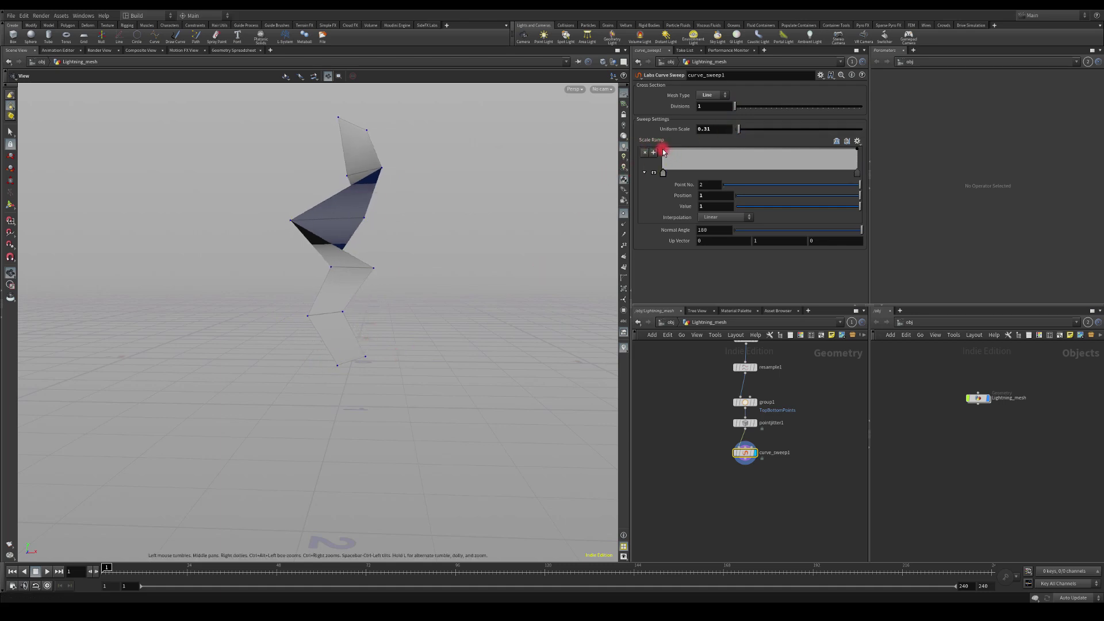
# - Lower the start point of curve_sweep1's scale ramp and set its value to 0.2
pyautogui.moveTo(664, 151); pyautogui.dragTo(653, 169)
pyautogui.click(726, 206)
pyautogui.write('.')
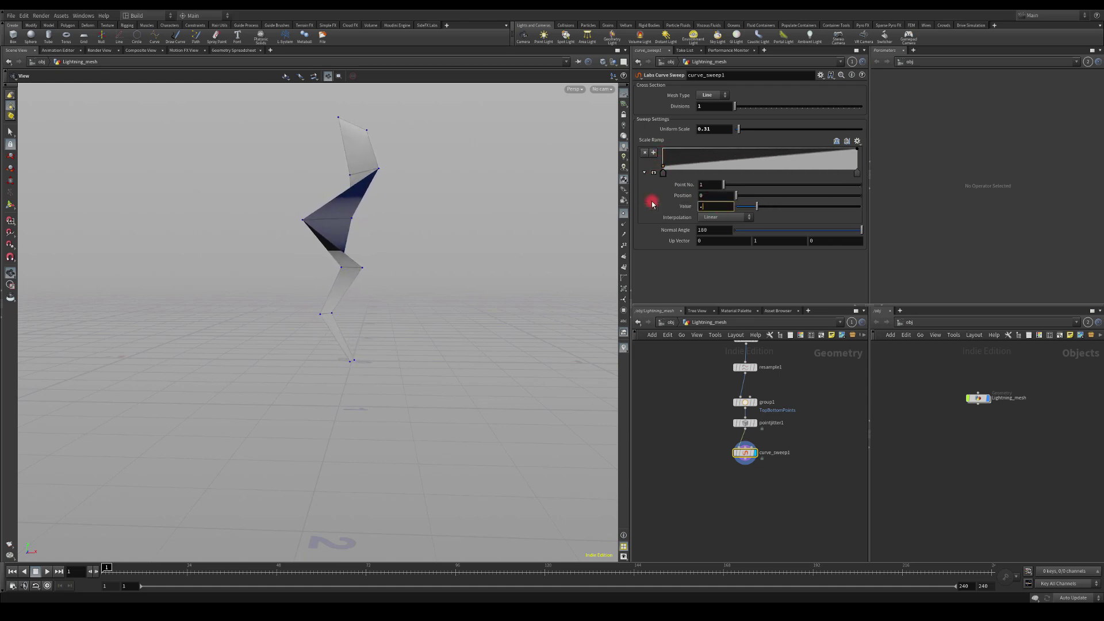
pyautogui.write('15')
pyautogui.press('Return')
pyautogui.doubleClick(702, 206)
pyautogui.write('.2')
pyautogui.press('Return')
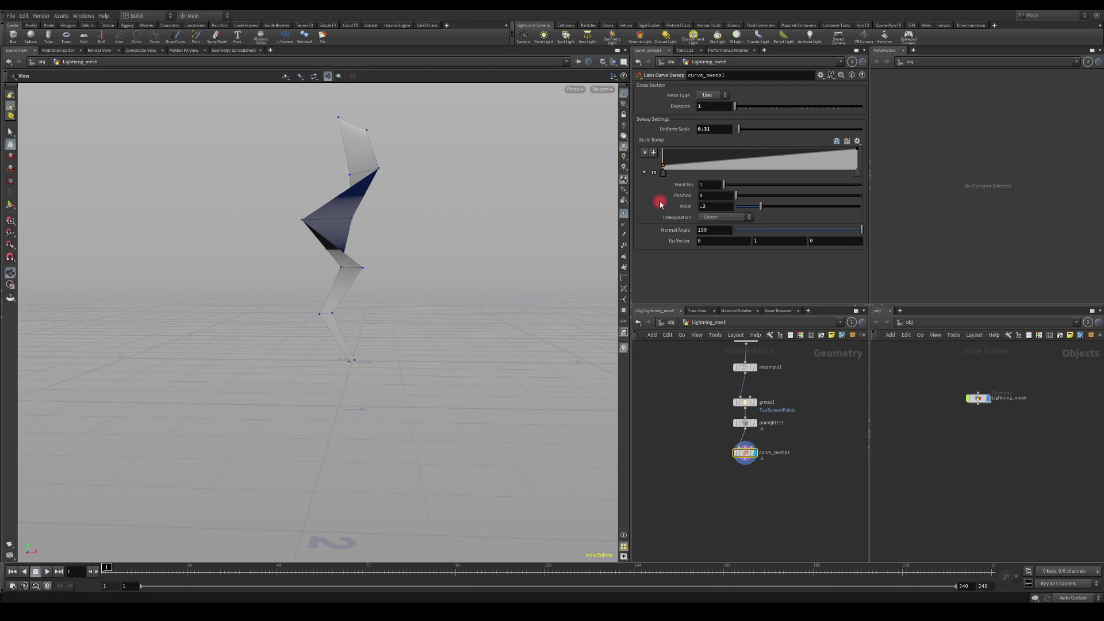
# - Set curve_sweep1's Up Vector to 1, 0, 0
pyautogui.moveTo(294, 209); pyautogui.dragTo(269, 214)
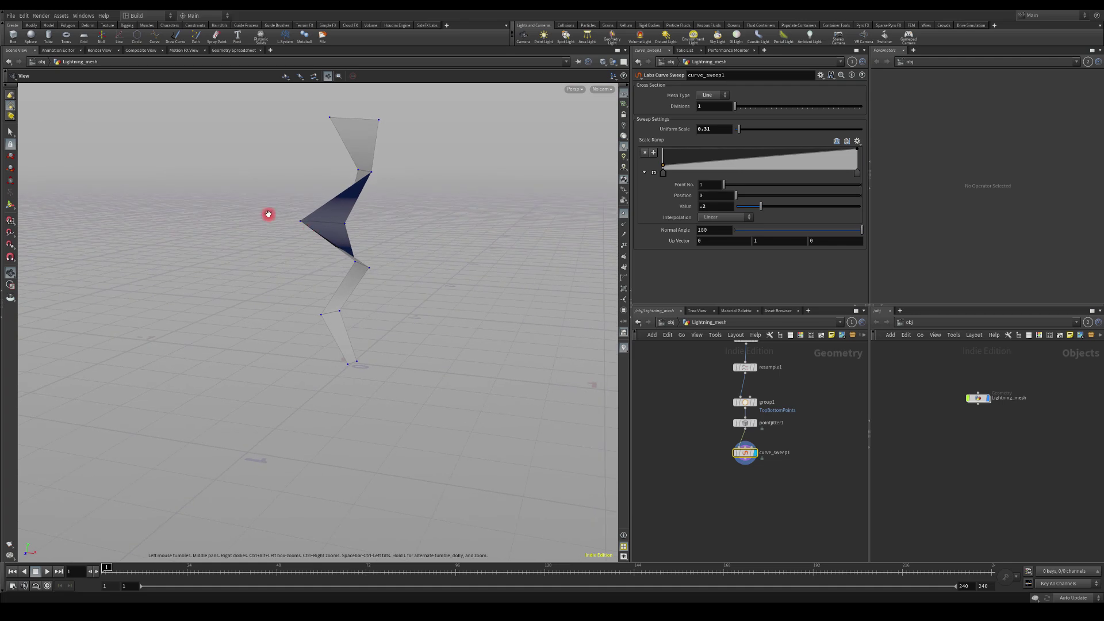
pyautogui.click(756, 241)
pyautogui.write('0')
pyautogui.press('Return')
pyautogui.click(710, 246)
pyautogui.write('1')
pyautogui.press('Return')
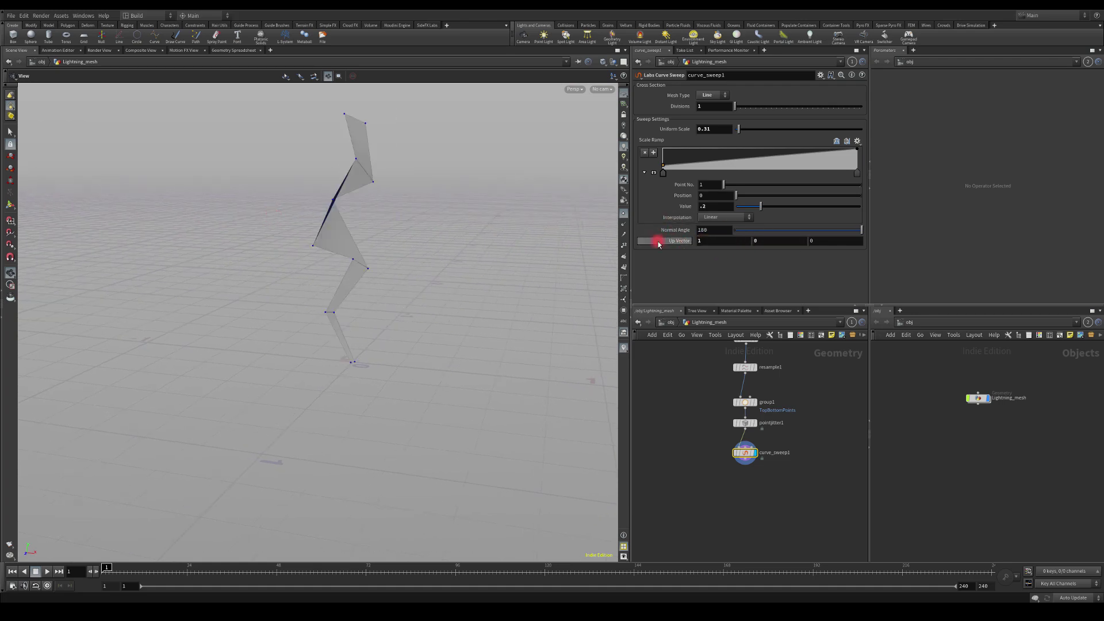
# - Change curve_sweep1's Up Vector to 0, 0, 1 so the strip sweeps along the Z axis
pyautogui.click(709, 245)
pyautogui.write('0')
pyautogui.press('Return')
pyautogui.click(813, 240)
pyautogui.write('1')
pyautogui.press('Return')
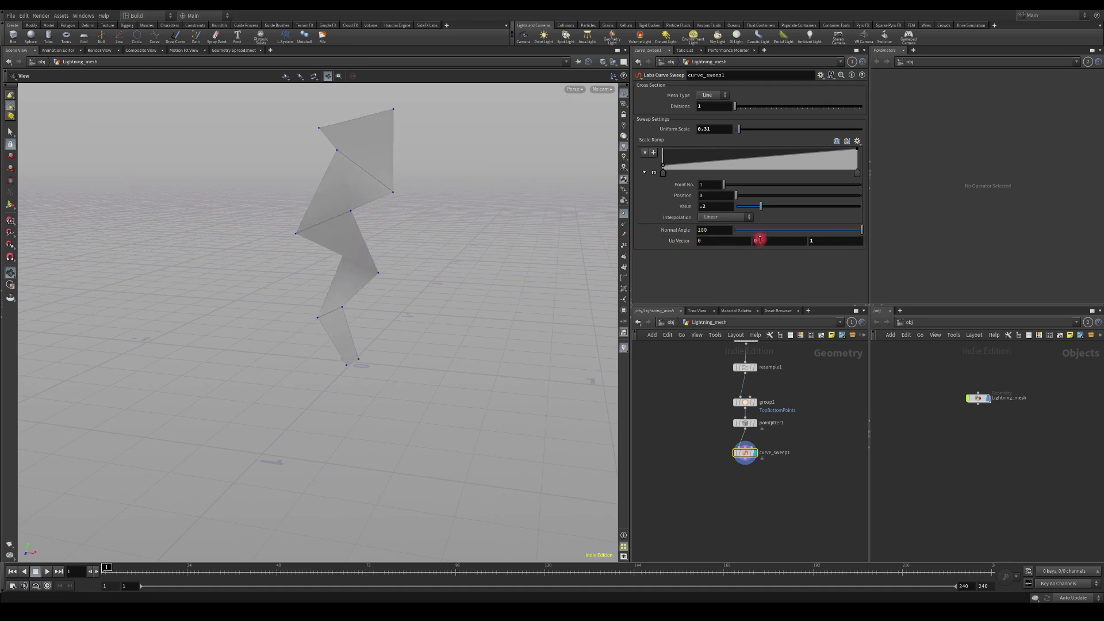
pyautogui.moveTo(494, 269); pyautogui.dragTo(444, 242)
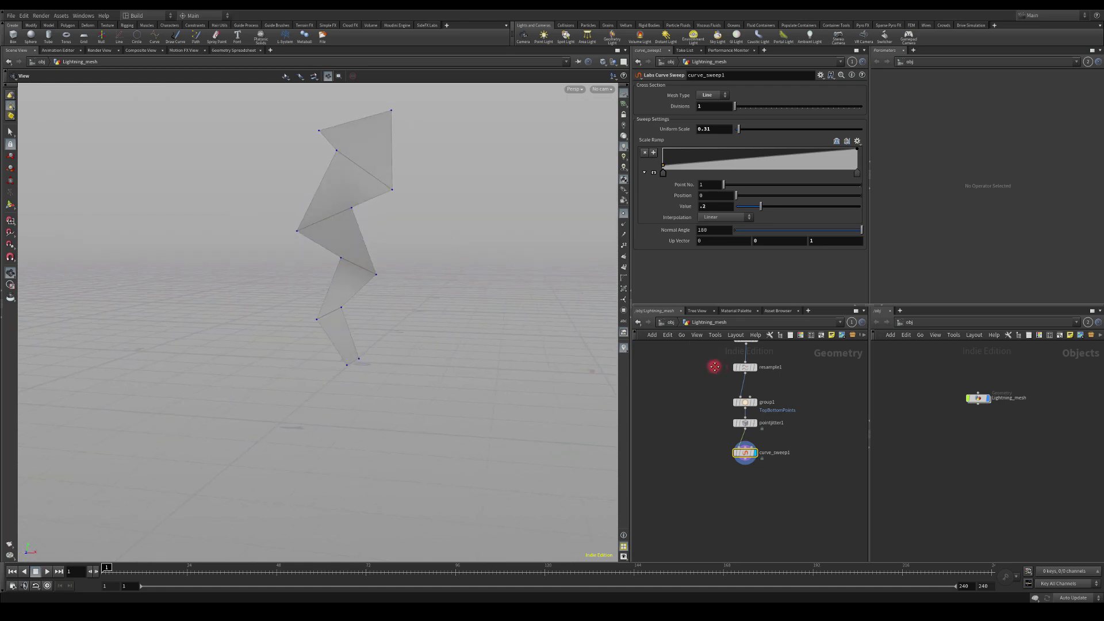
# - Set pointjitter1's scale to 0.15 and its seed to 3.38 for a different bolt shape
pyautogui.moveTo(715, 367); pyautogui.dragTo(718, 389, button='middle')
pyautogui.click(744, 436)
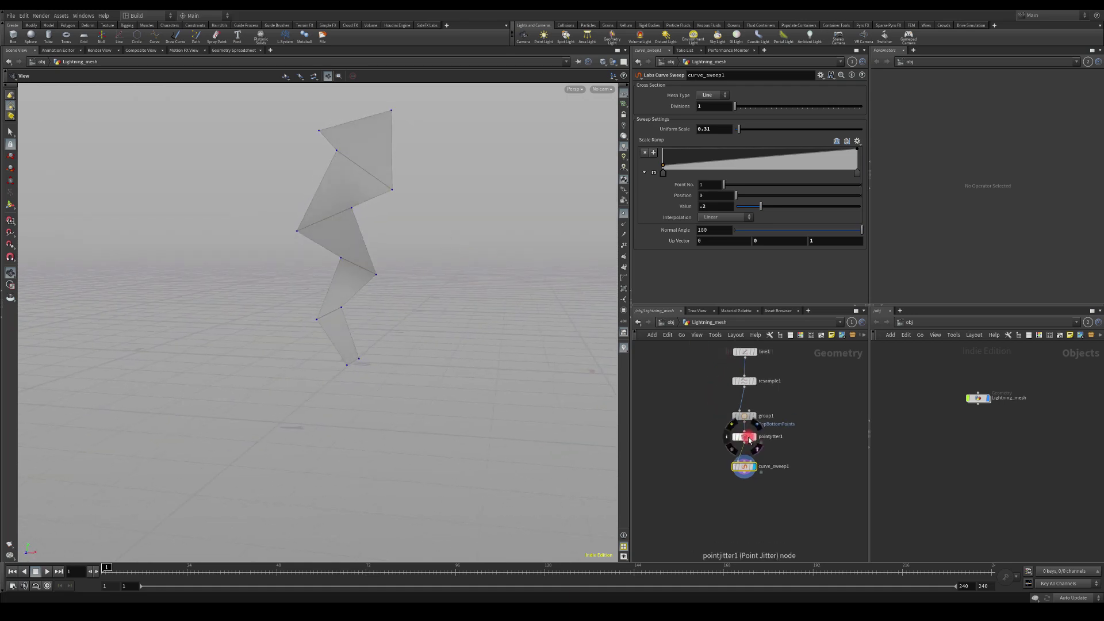
pyautogui.moveTo(717, 110)
pyautogui.mouseDown()
pyautogui.moveTo(665, 104)
pyautogui.moveTo(736, 109)
pyautogui.mouseUp()
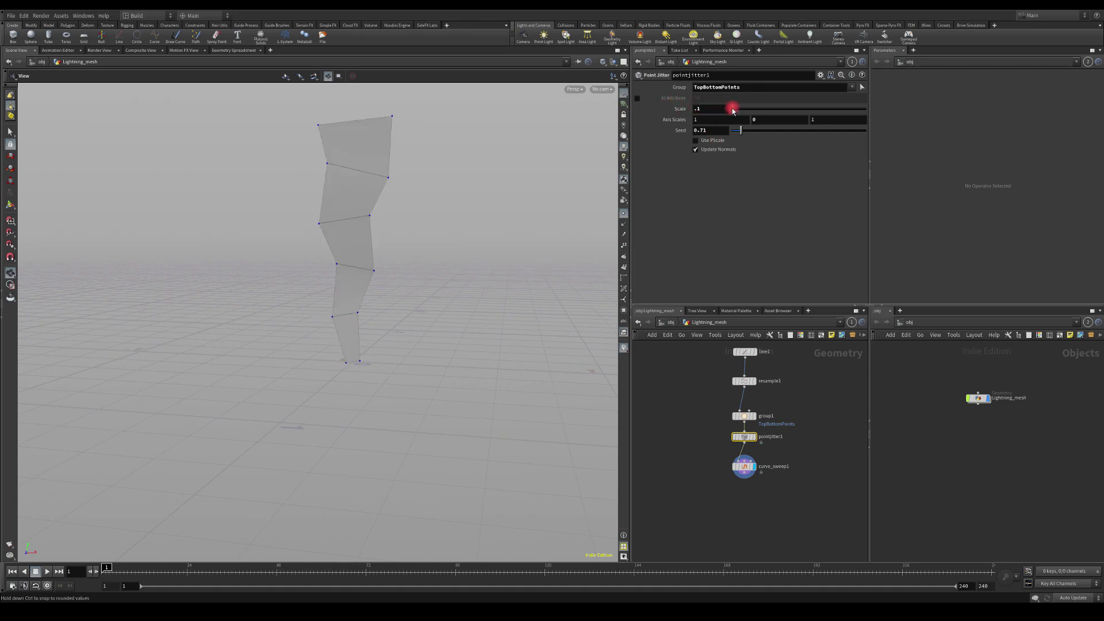
pyautogui.click(703, 109)
pyautogui.write('.15')
pyautogui.press('Return')
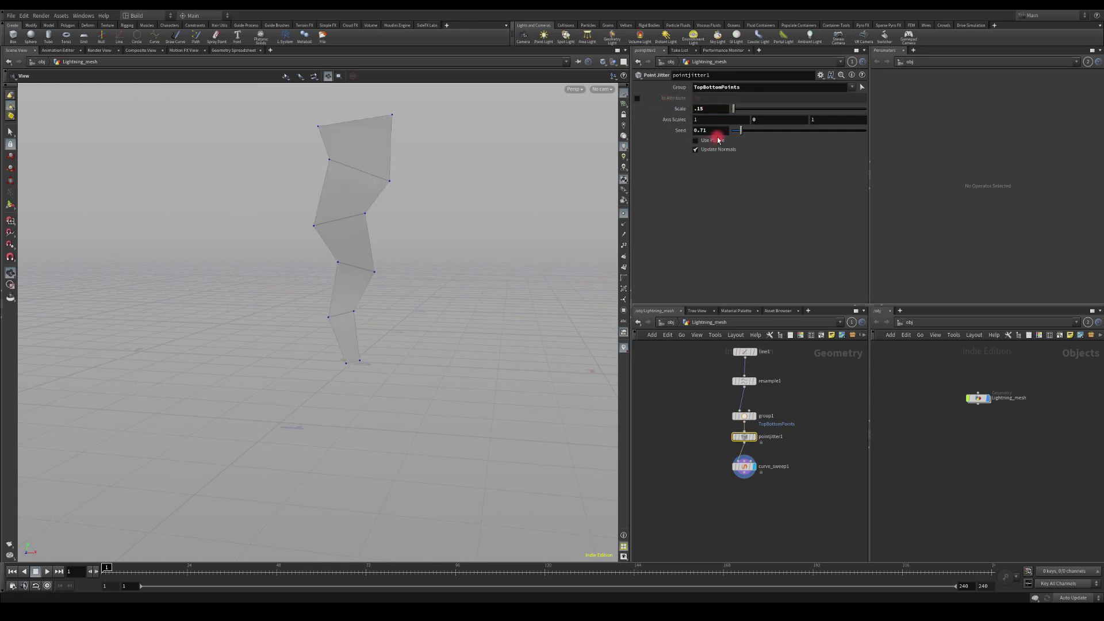
pyautogui.moveTo(740, 130); pyautogui.dragTo(752, 131)
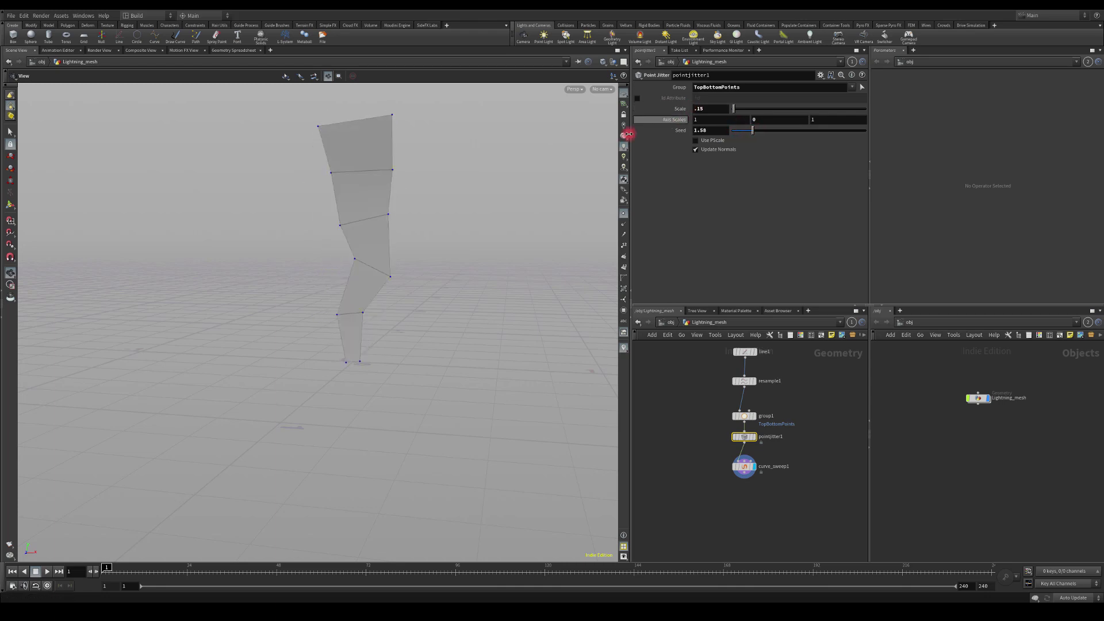
pyautogui.moveTo(441, 197); pyautogui.dragTo(440, 253)
pyautogui.moveTo(760, 132); pyautogui.dragTo(776, 132)
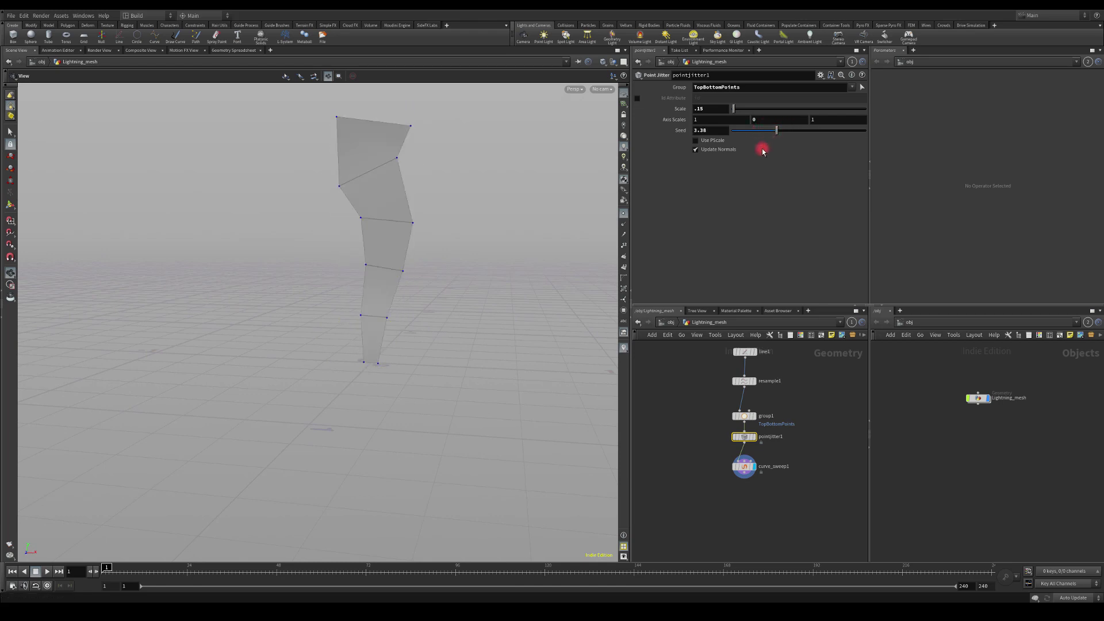
# - Narrow the swept strip by setting curve_sweep1's uniform scale to 0.2
pyautogui.click(744, 467)
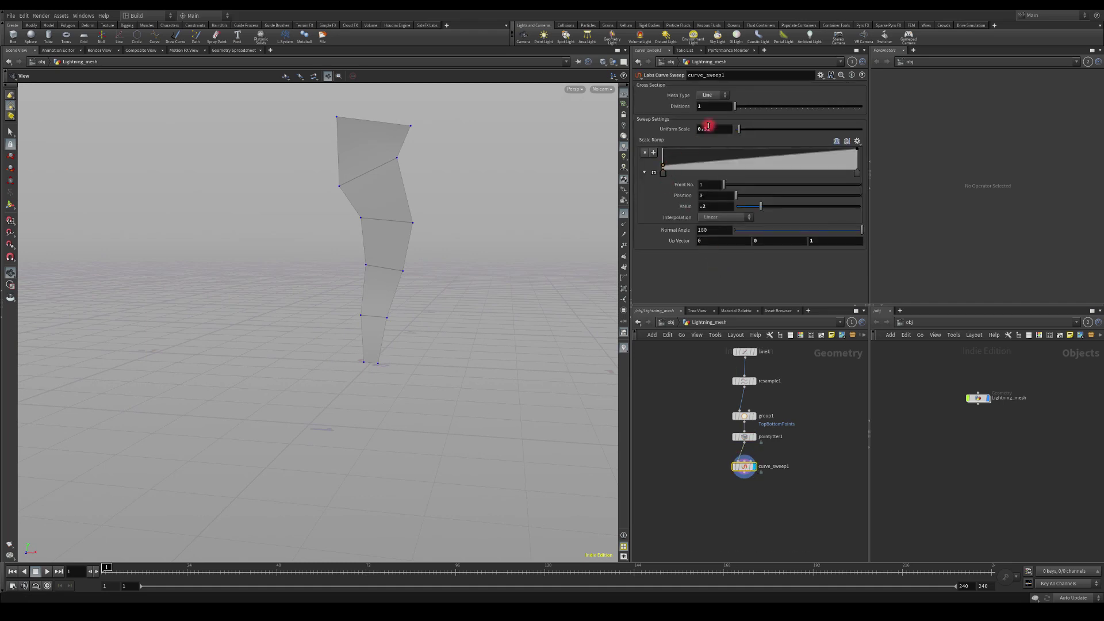
pyautogui.write('.2')
pyautogui.press('Return')
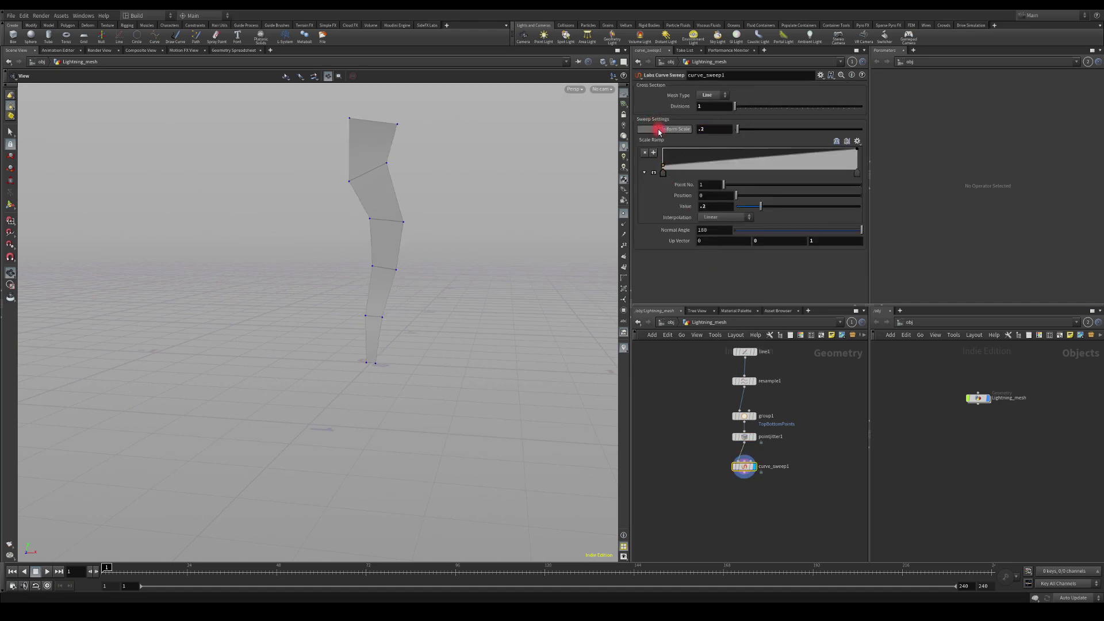
pyautogui.moveTo(402, 230); pyautogui.dragTo(368, 223)
pyautogui.moveTo(697, 450)
pyautogui.mouseDown(button='middle')
pyautogui.moveTo(722, 382)
pyautogui.moveTo(701, 431)
pyautogui.mouseUp(button='middle')
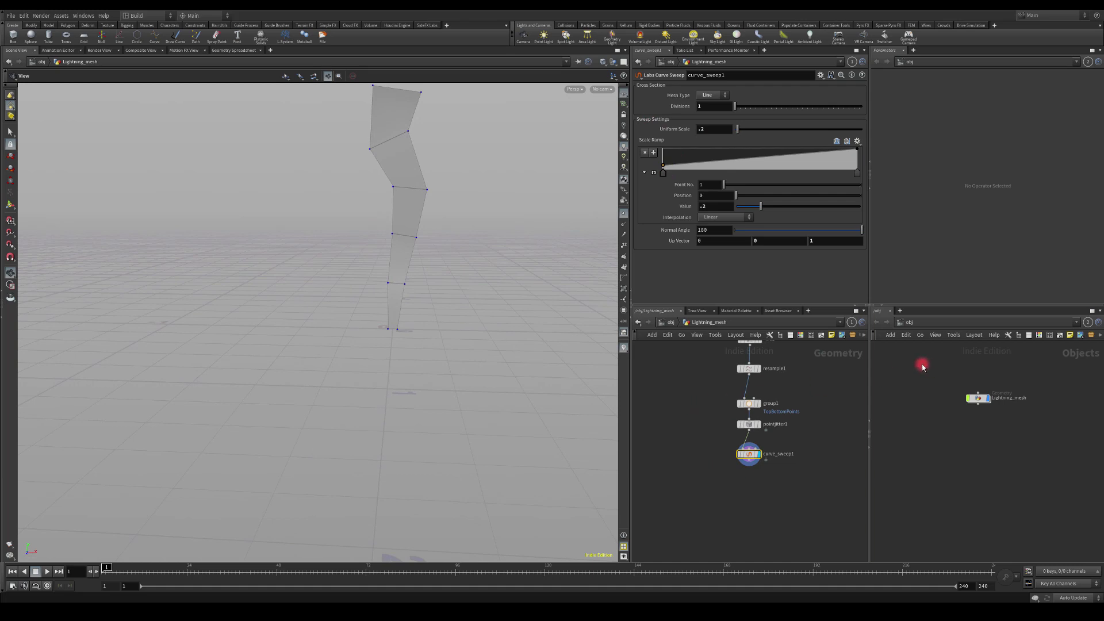
# - Create a Principled Shader material from the material gallery and open it in the mat network
pyautogui.click(906, 326)
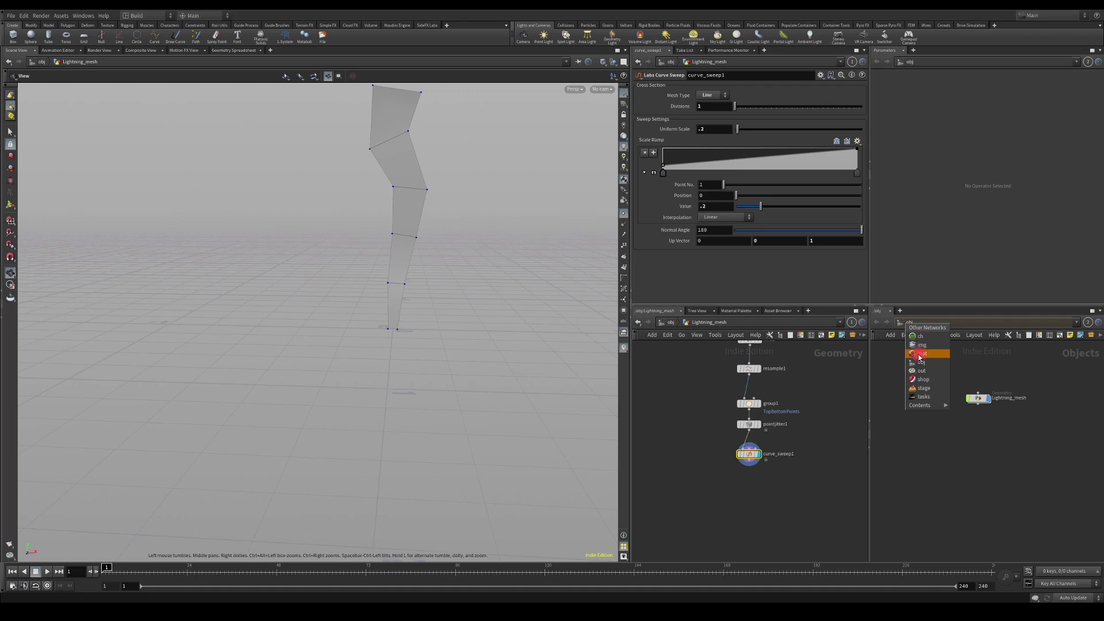
pyautogui.click(709, 350)
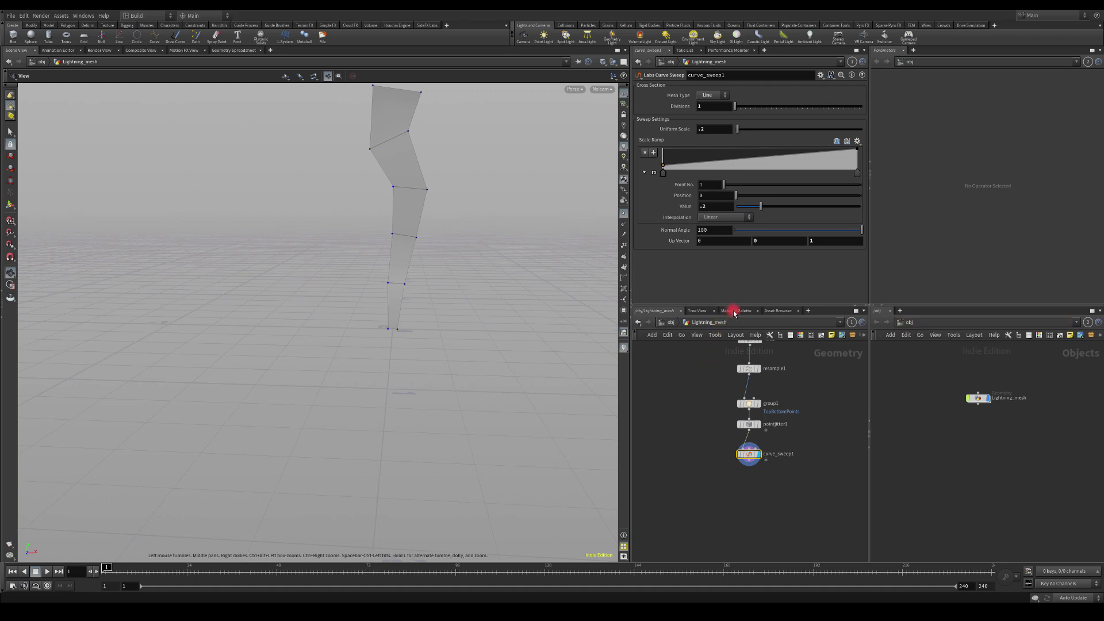
pyautogui.click(734, 311)
pyautogui.moveTo(669, 349); pyautogui.dragTo(716, 372)
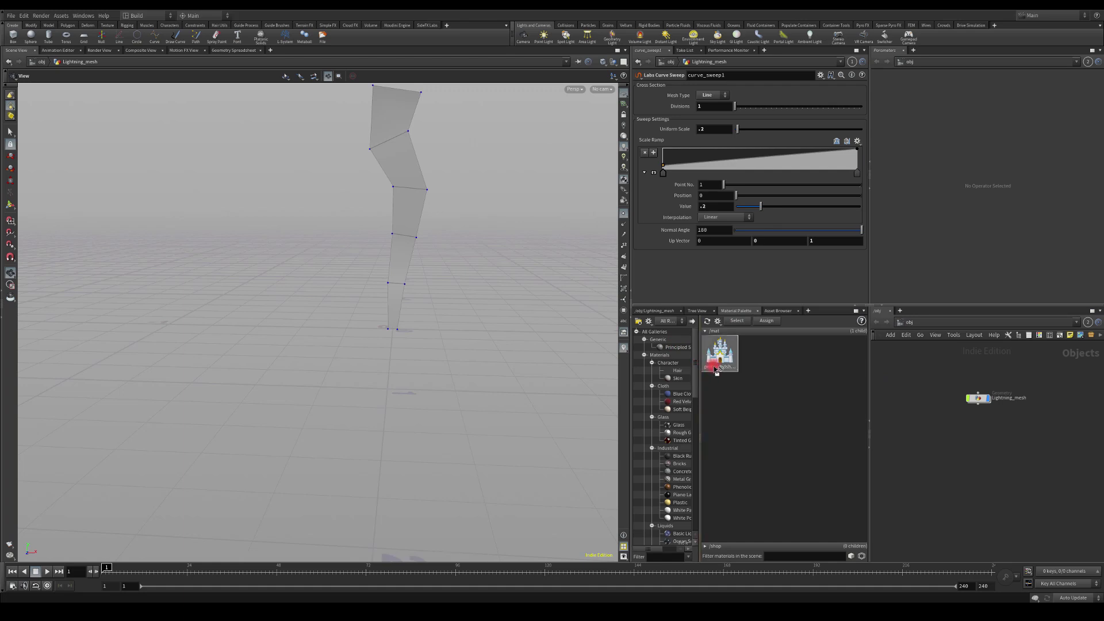
pyautogui.doubleClick(723, 361)
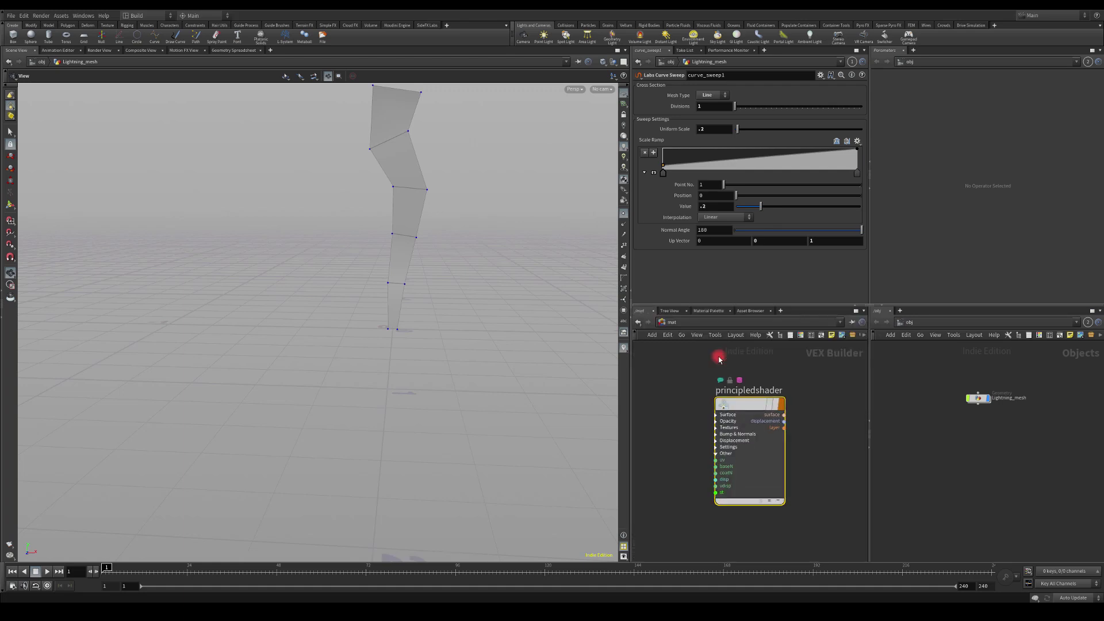
# - Rename the principled shader Lightning_texture and return the network pane to Lightning_mesh
pyautogui.doubleClick(770, 390)
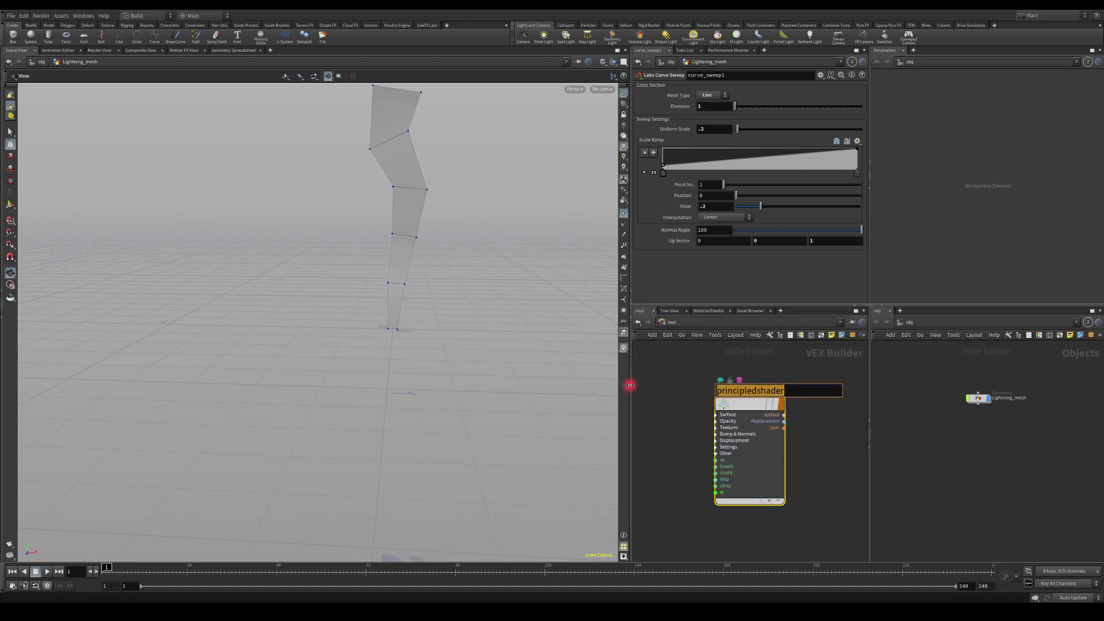
pyautogui.write('Lightning_te')
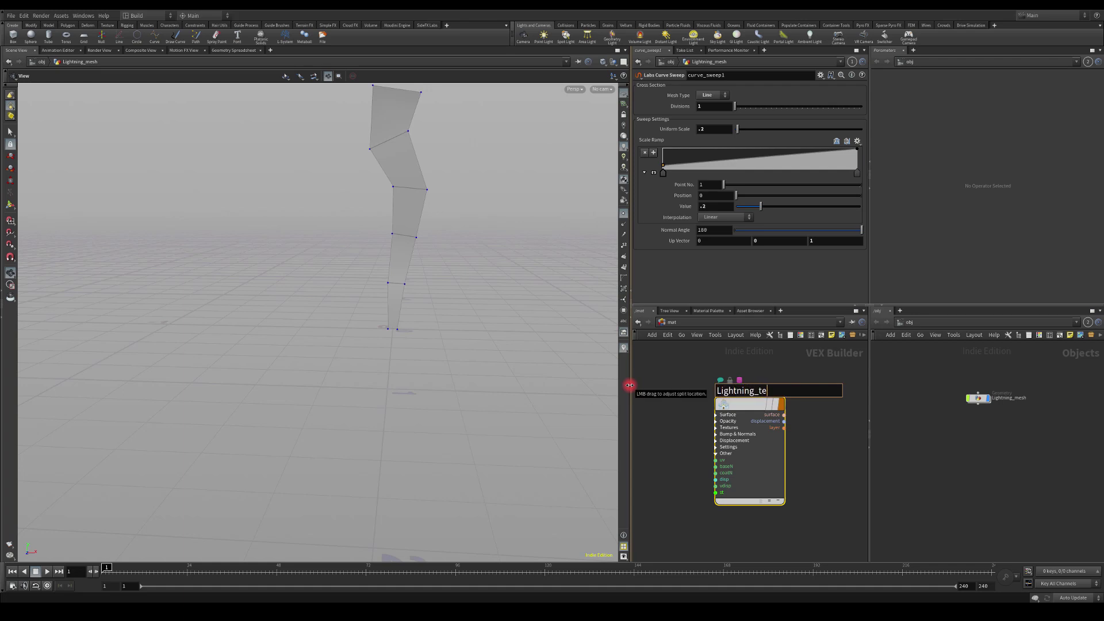
pyautogui.write('xture')
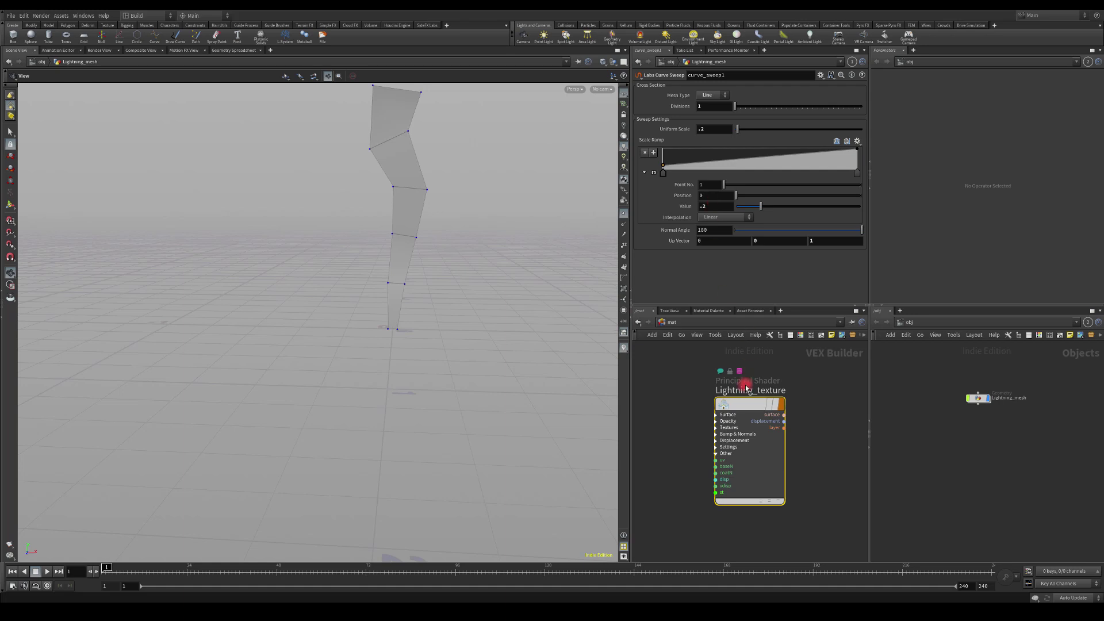
pyautogui.press('Return')
pyautogui.click(852, 323)
pyautogui.click(833, 362)
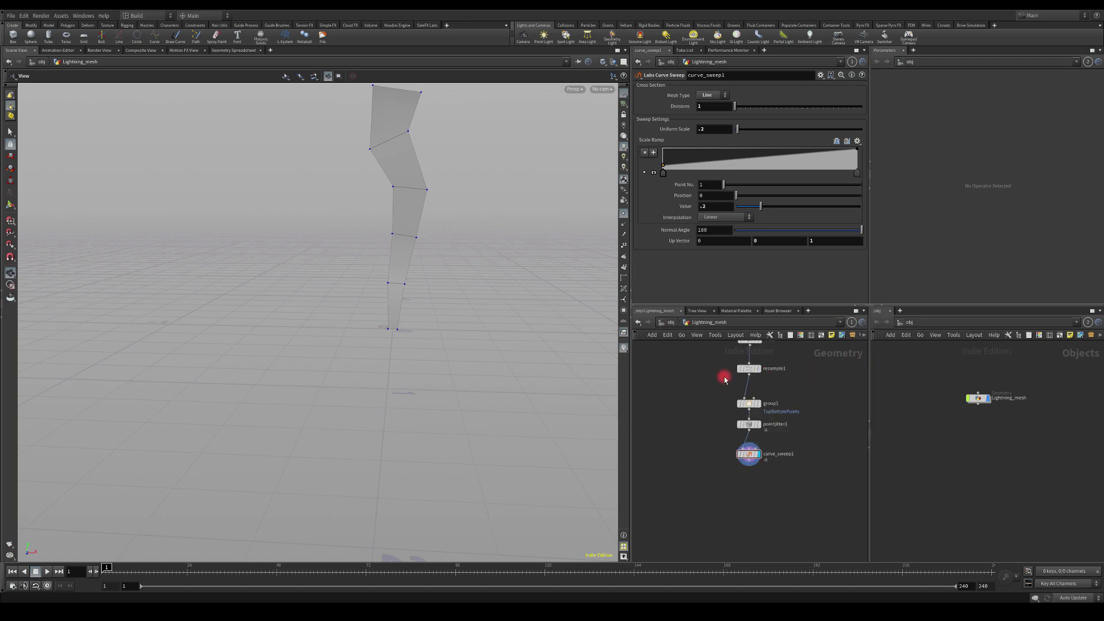
# - Pin the curve_sweep1 parameter pane and show Lightning_texture's mat network in both network panes
pyautogui.click(728, 310)
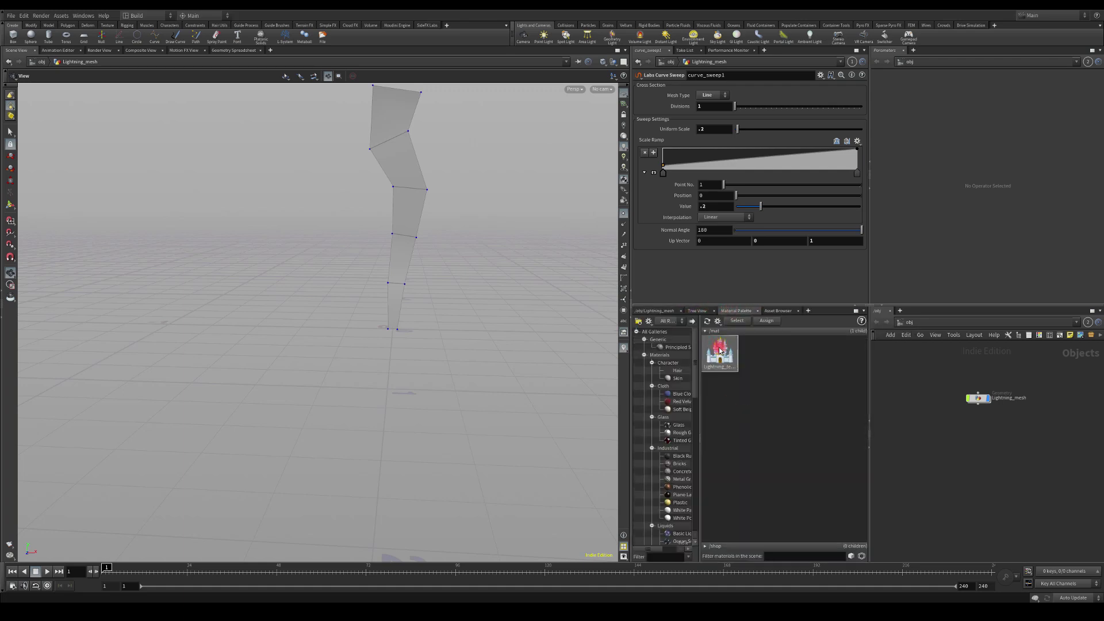
pyautogui.click(852, 62)
pyautogui.click(857, 94)
pyautogui.doubleClick(720, 353)
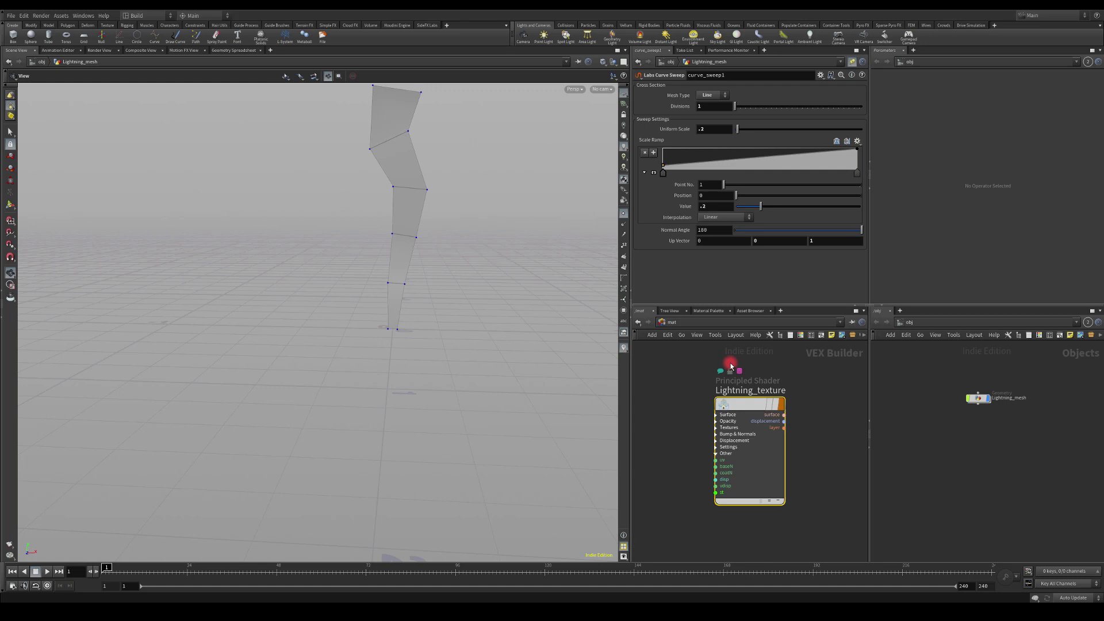
pyautogui.click(908, 324)
pyautogui.click(922, 355)
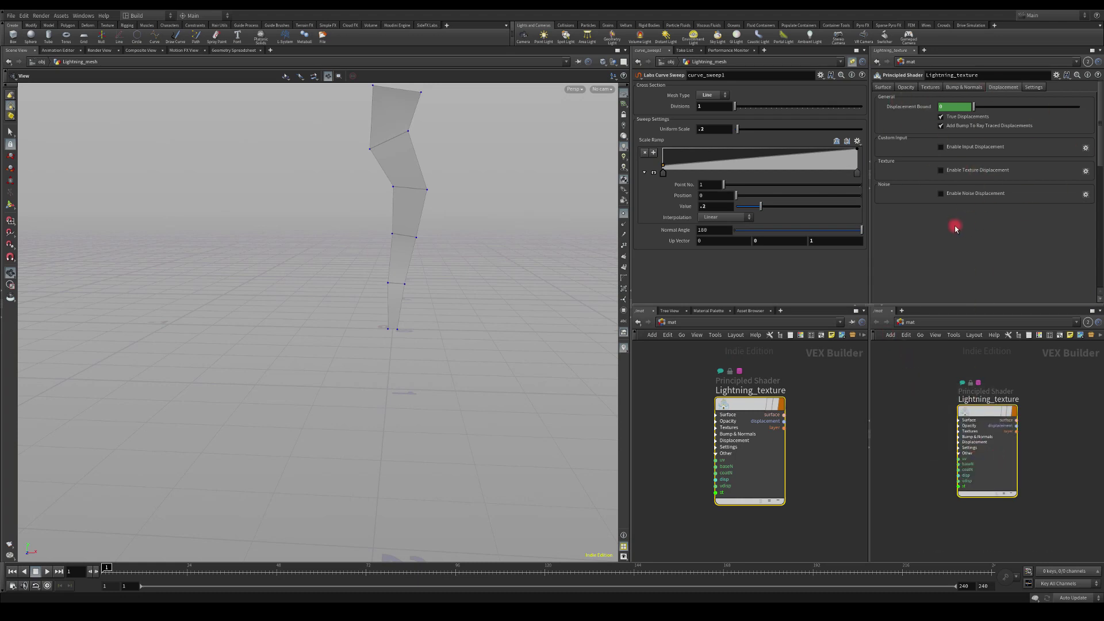
# - Enable Use Texture for the Base Color of the Lightning_texture shader
pyautogui.click(906, 88)
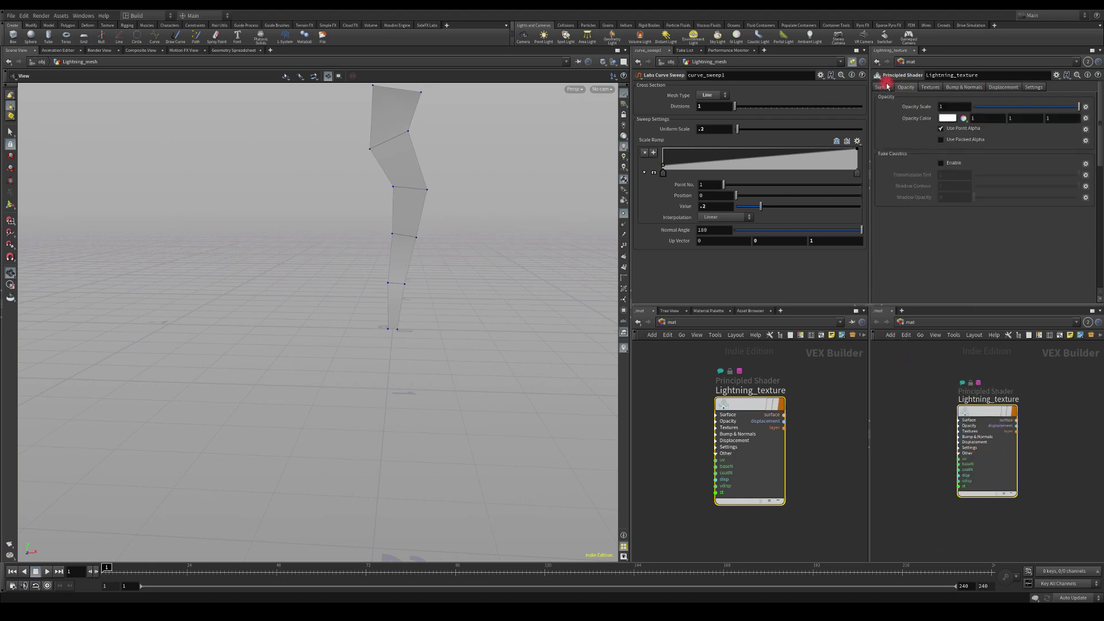
pyautogui.click(922, 88)
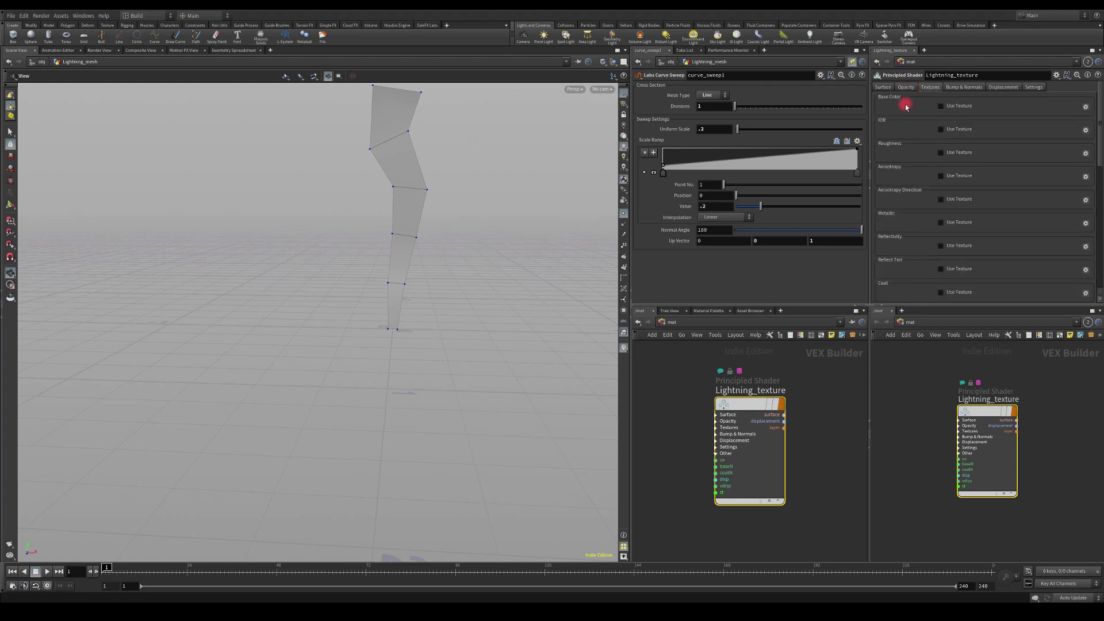
pyautogui.click(939, 106)
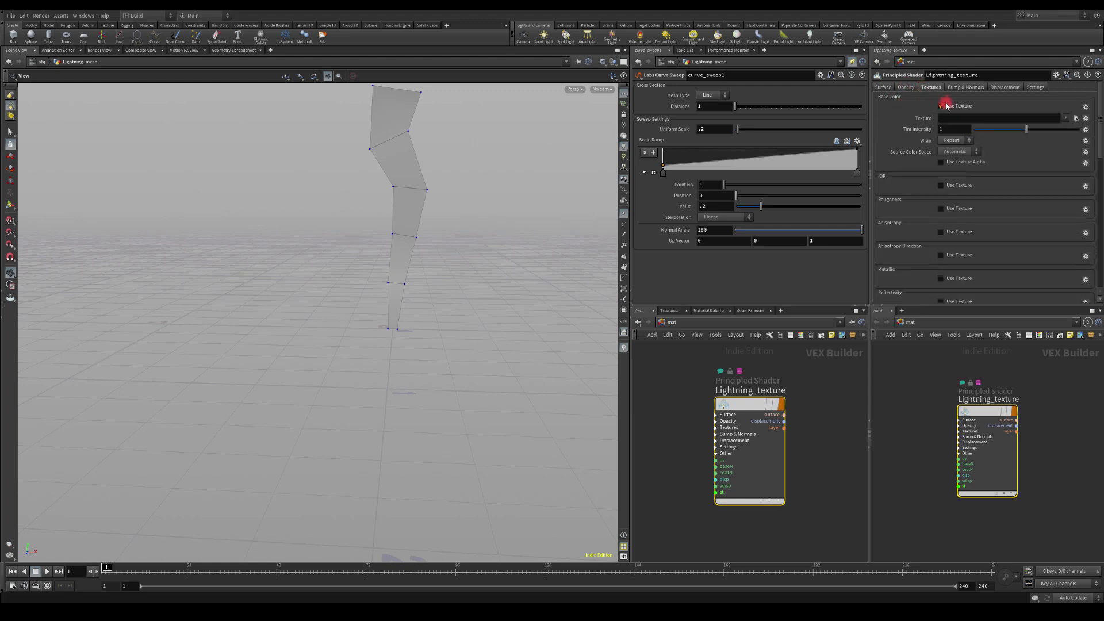
# - Load Lightning2.tga from F:/VFX Assets/Textures as the Base Color texture of the Lightning_texture shader
pyautogui.click(1077, 118)
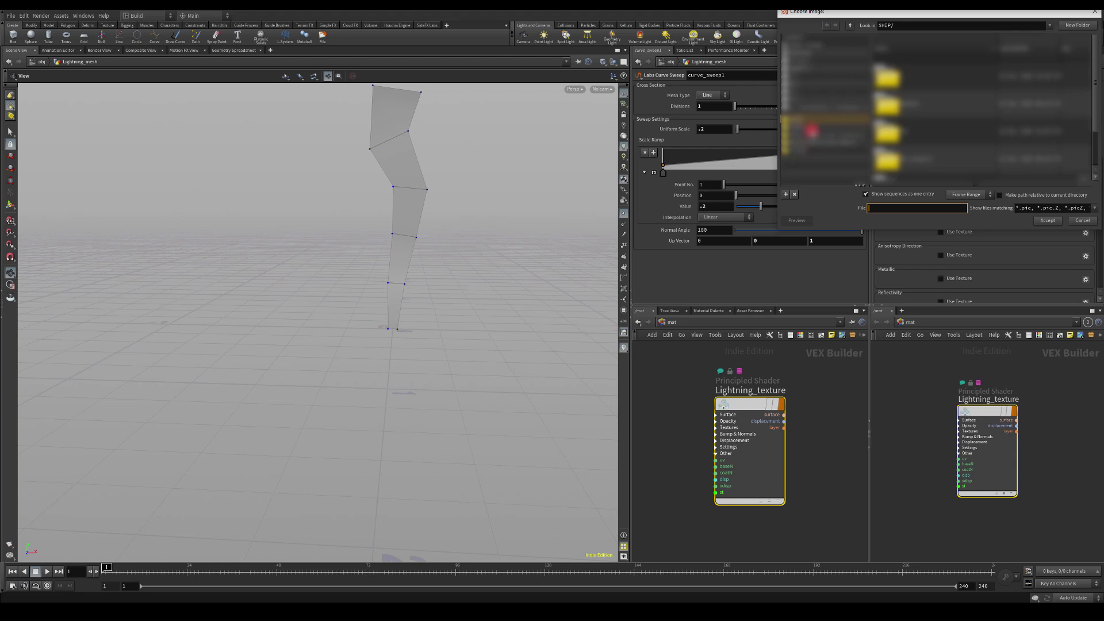
pyautogui.click(808, 133)
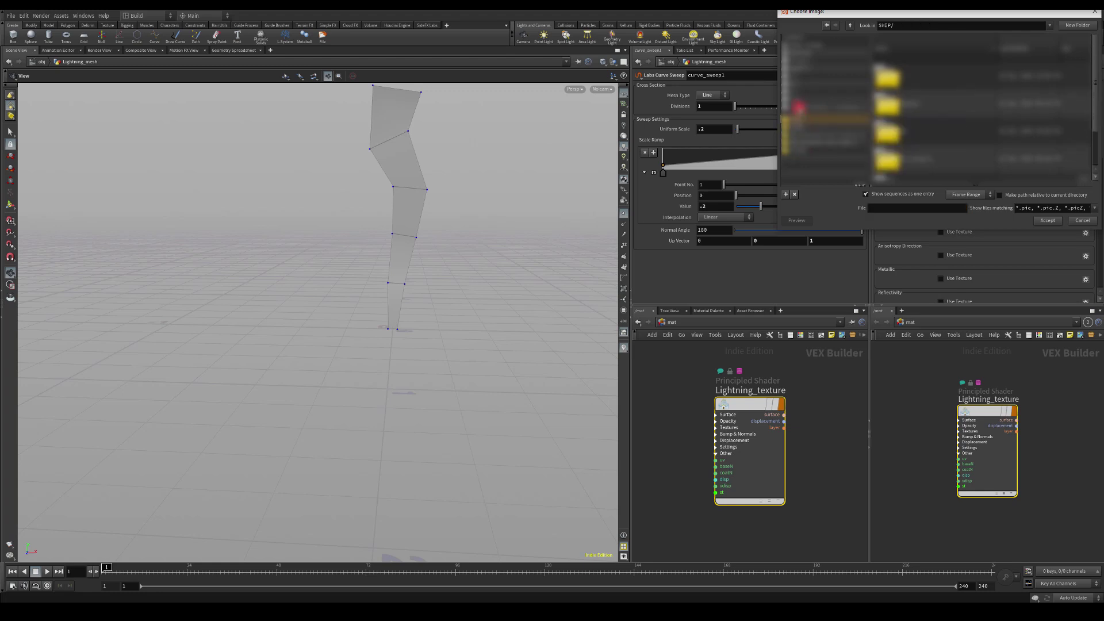
pyautogui.click(825, 99)
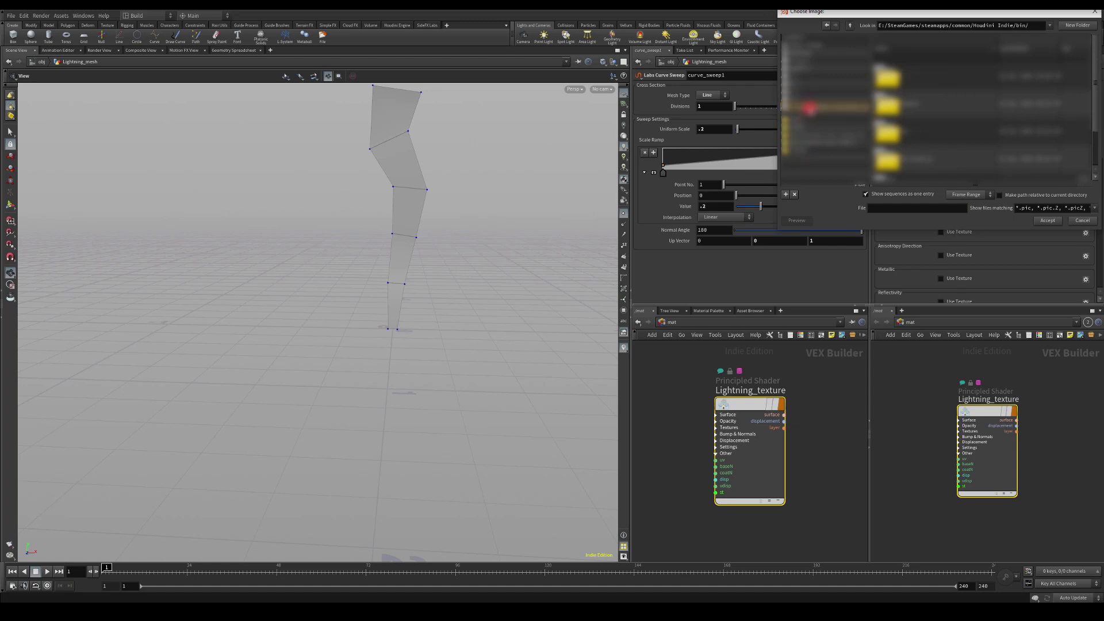
pyautogui.scroll(-5, 897, 129)
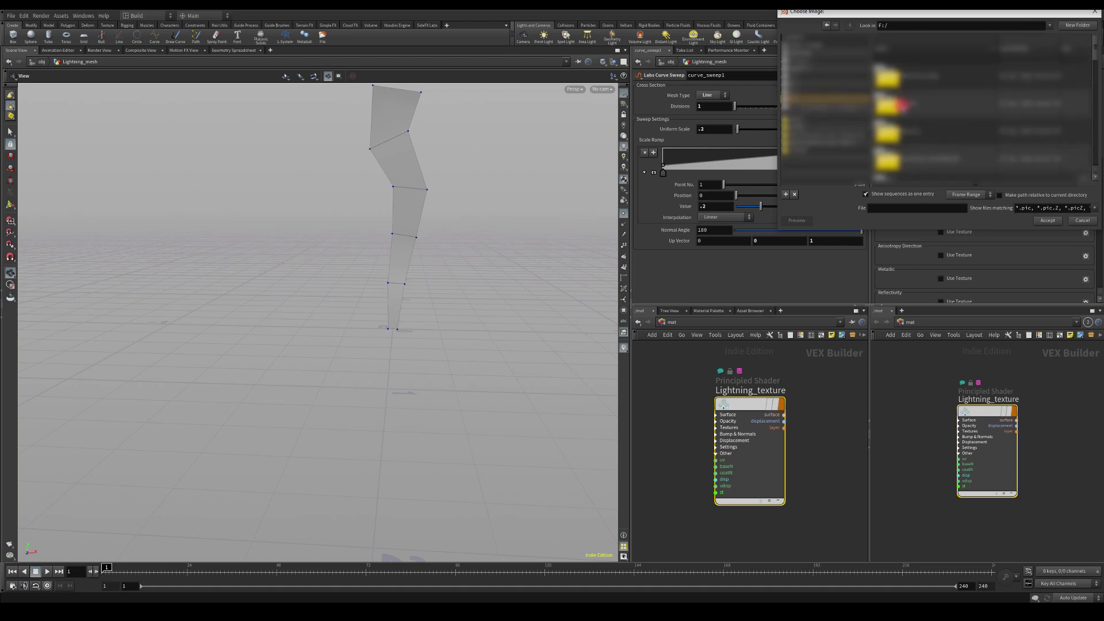
pyautogui.scroll(-2, 896, 132)
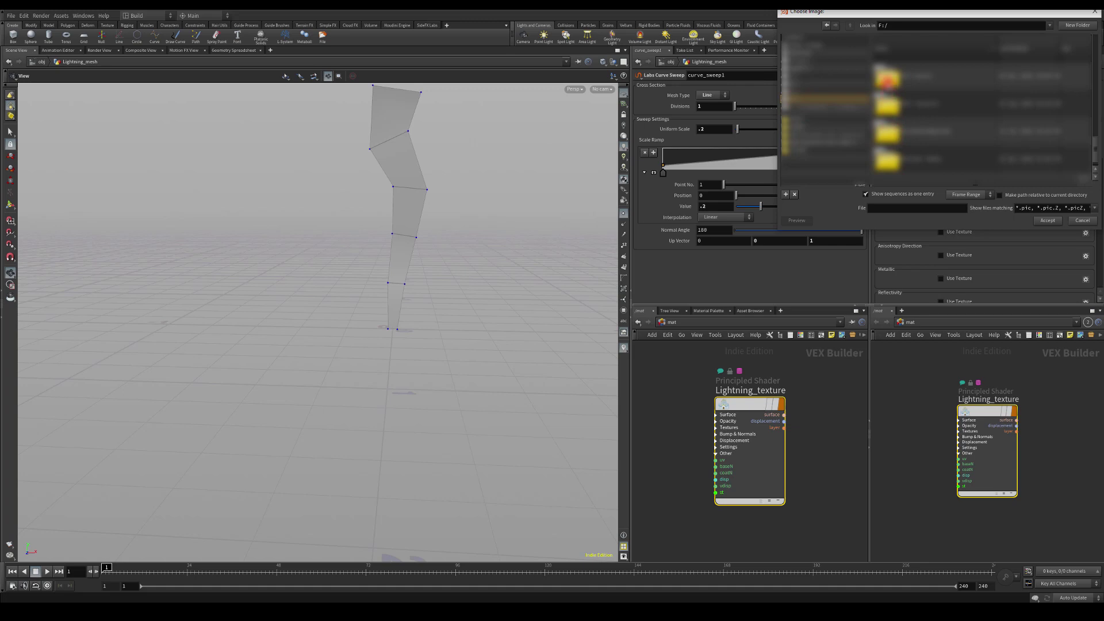
pyautogui.doubleClick(888, 79)
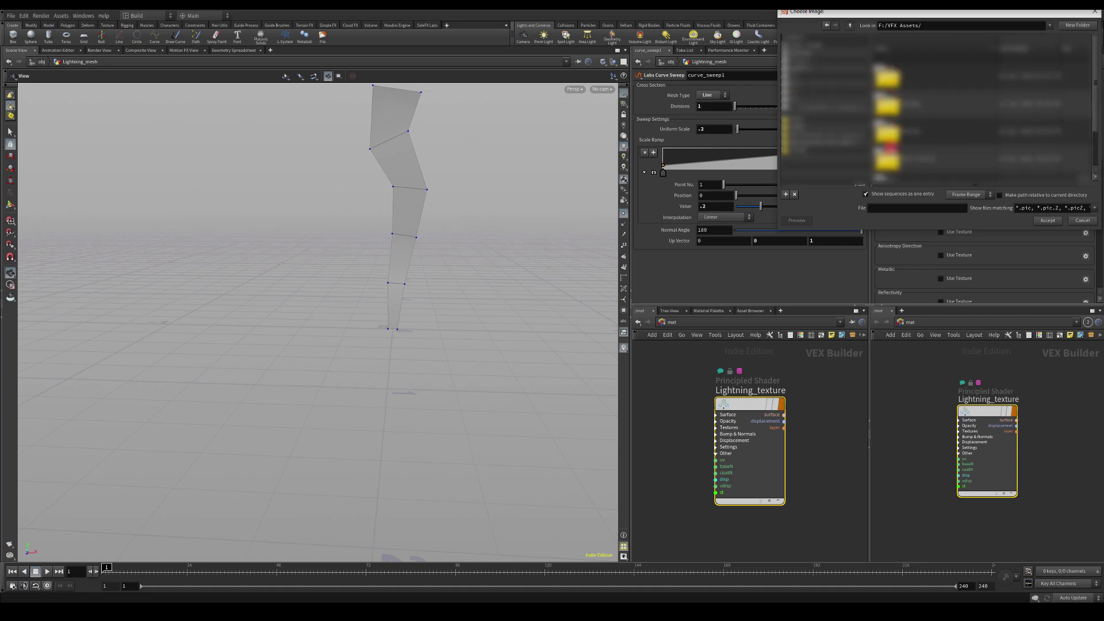
pyautogui.doubleClick(890, 155)
pyautogui.scroll(-1, 894, 138)
pyautogui.click(899, 131)
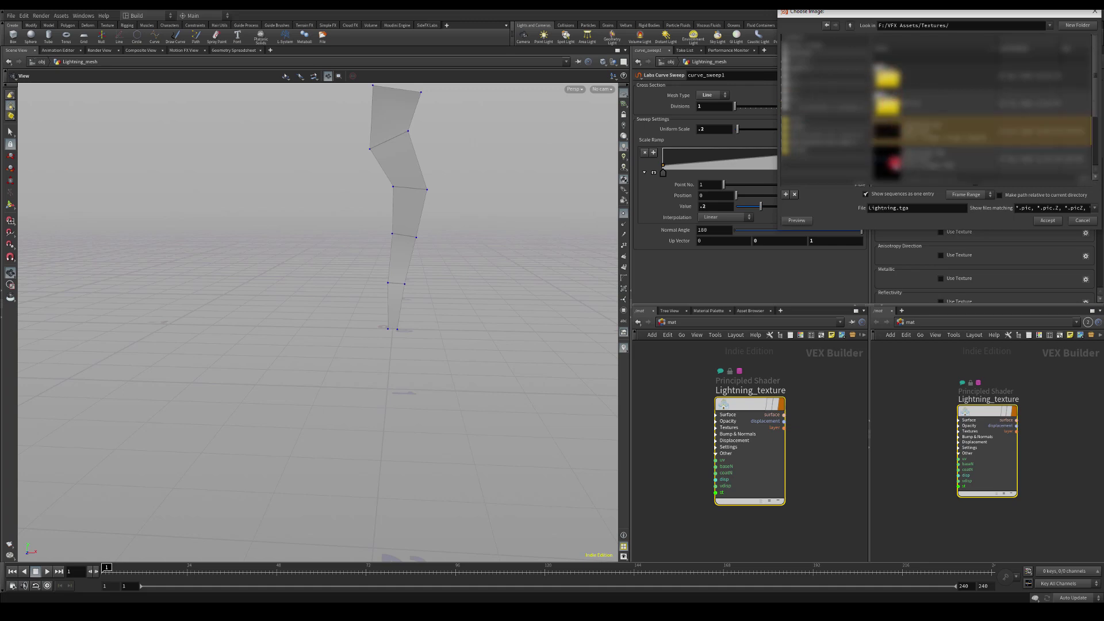
pyautogui.doubleClick(893, 167)
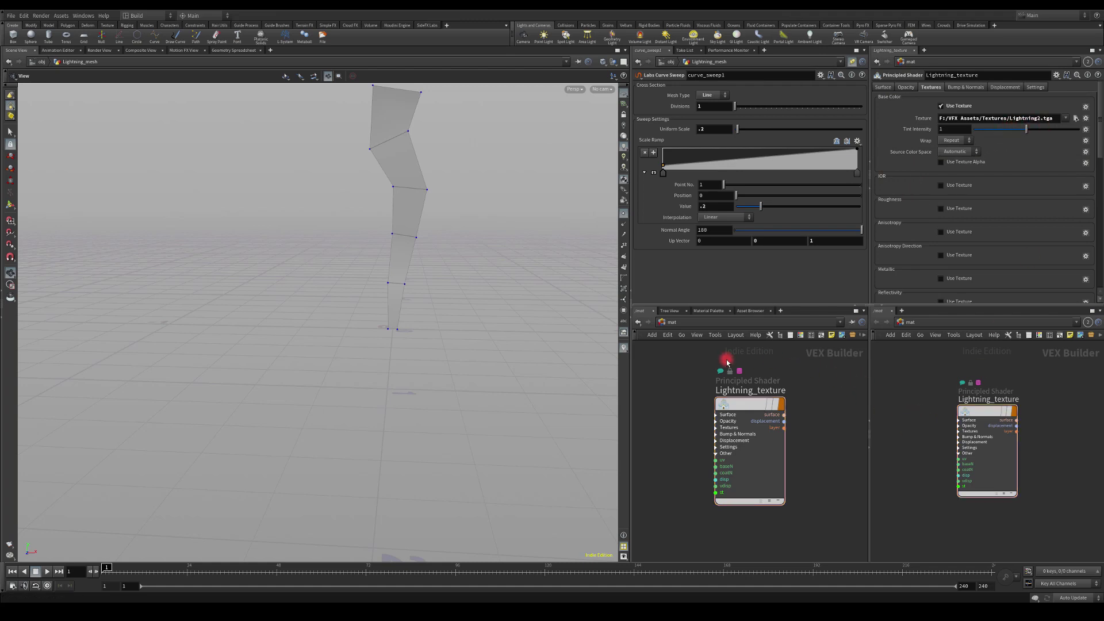
# - Return the network pane beside the mat network to the object level and select the Lightning_mesh object
pyautogui.click(696, 323)
pyautogui.click(706, 361)
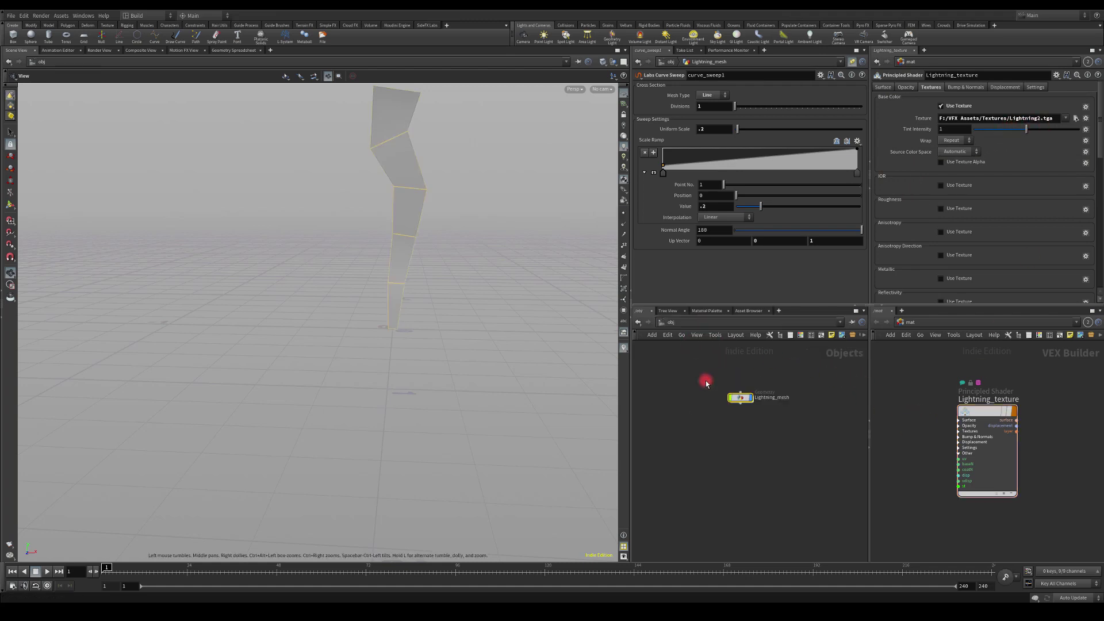
pyautogui.doubleClick(736, 397)
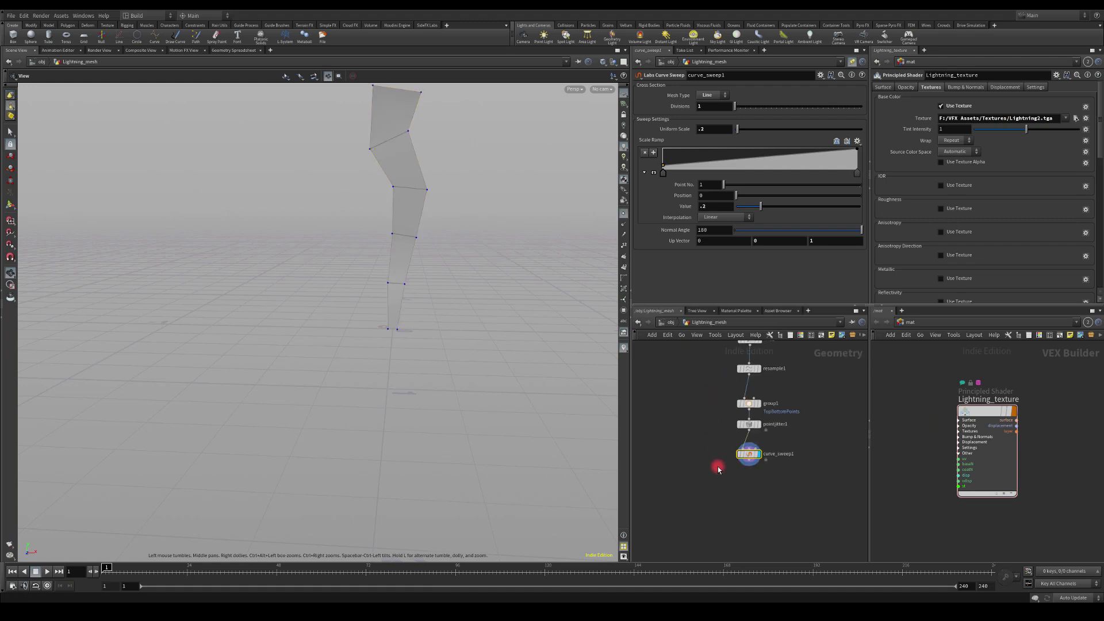
pyautogui.moveTo(727, 430); pyautogui.dragTo(724, 427, button='middle')
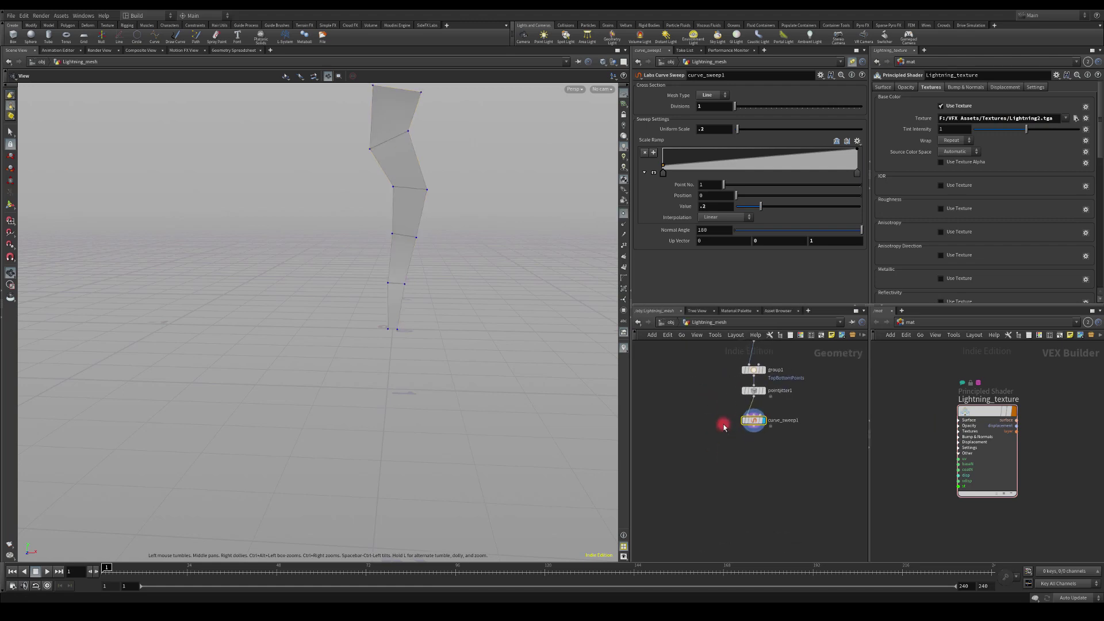
pyautogui.click(669, 325)
pyautogui.moveTo(713, 381); pyautogui.dragTo(790, 432)
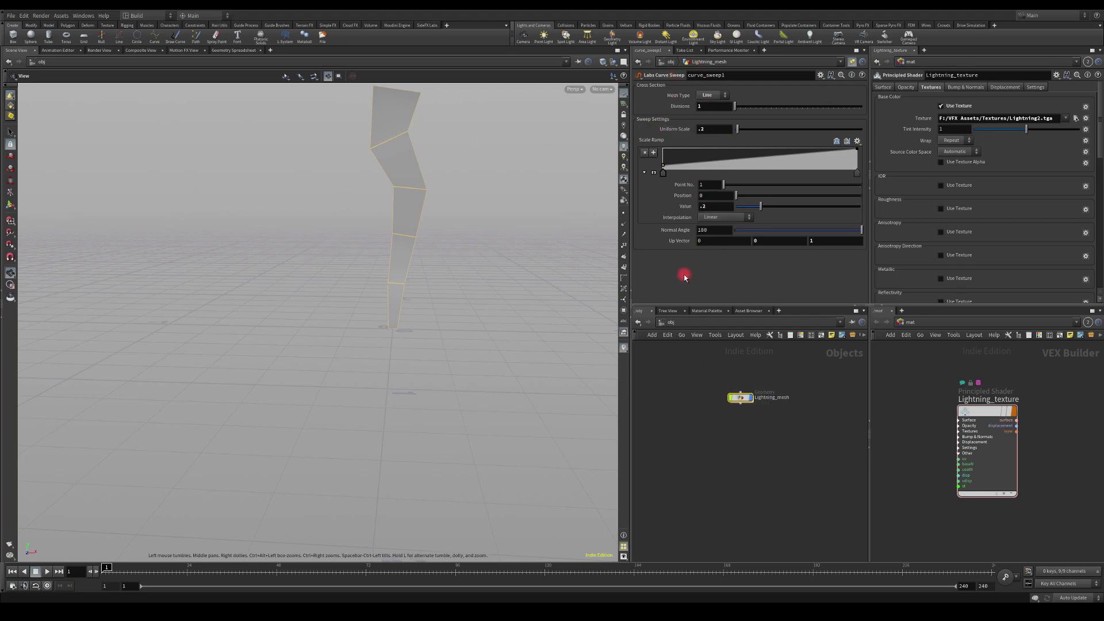
# - Link the curve_sweep1 parameter pane and the Lightning_mesh network pane to link group 1, and test the link by selecting group1
pyautogui.click(853, 62)
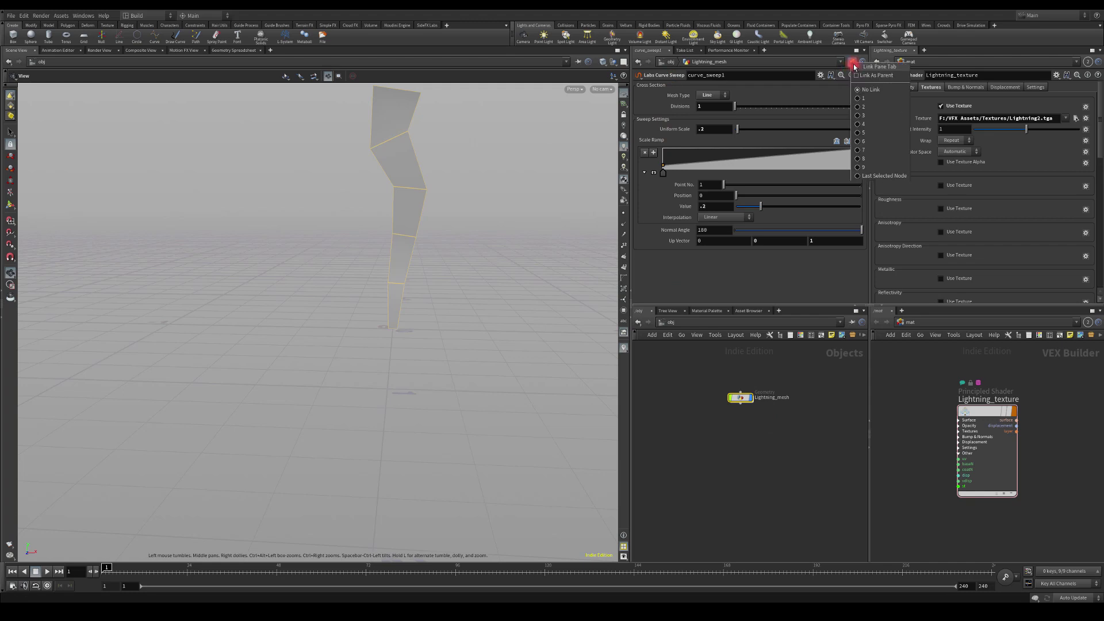
pyautogui.click(863, 98)
pyautogui.click(852, 323)
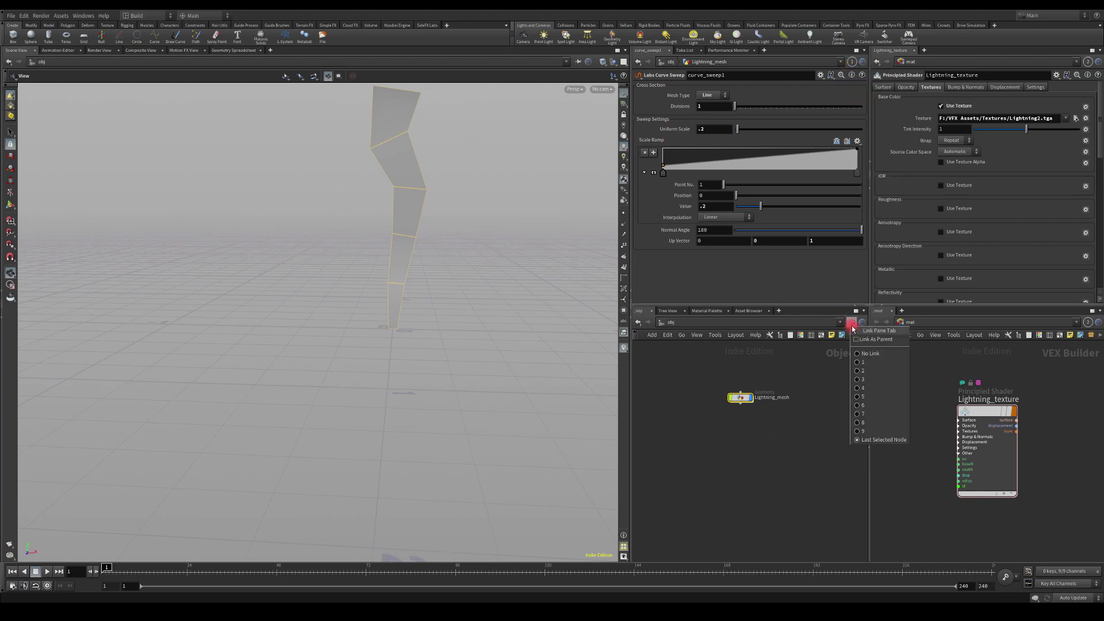
pyautogui.click(861, 362)
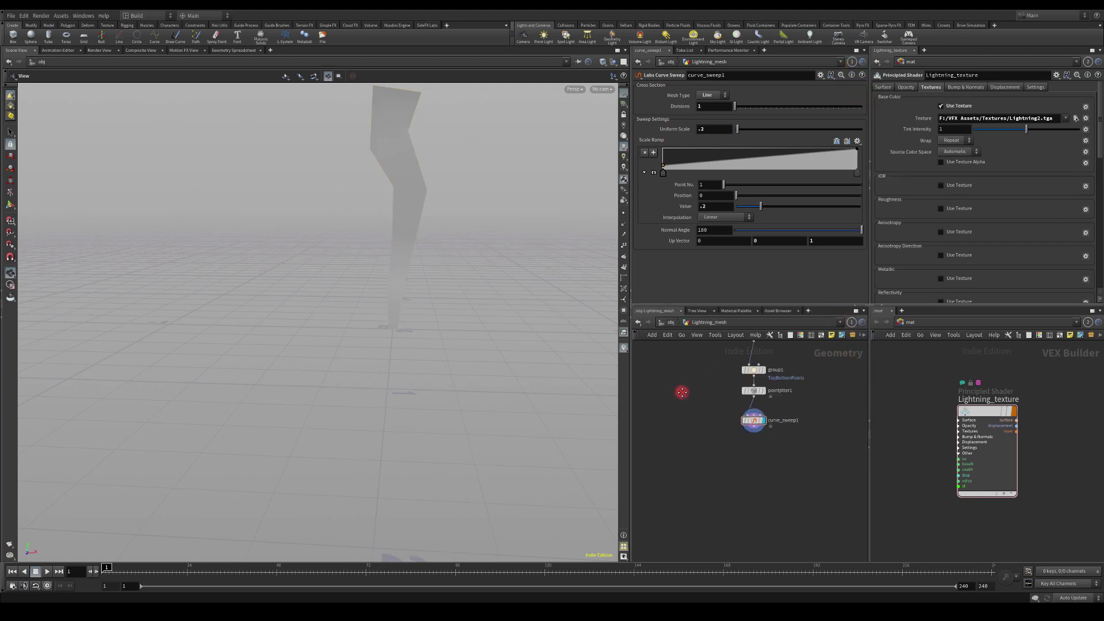
pyautogui.moveTo(680, 390); pyautogui.dragTo(744, 500, button='middle')
pyautogui.click(808, 463)
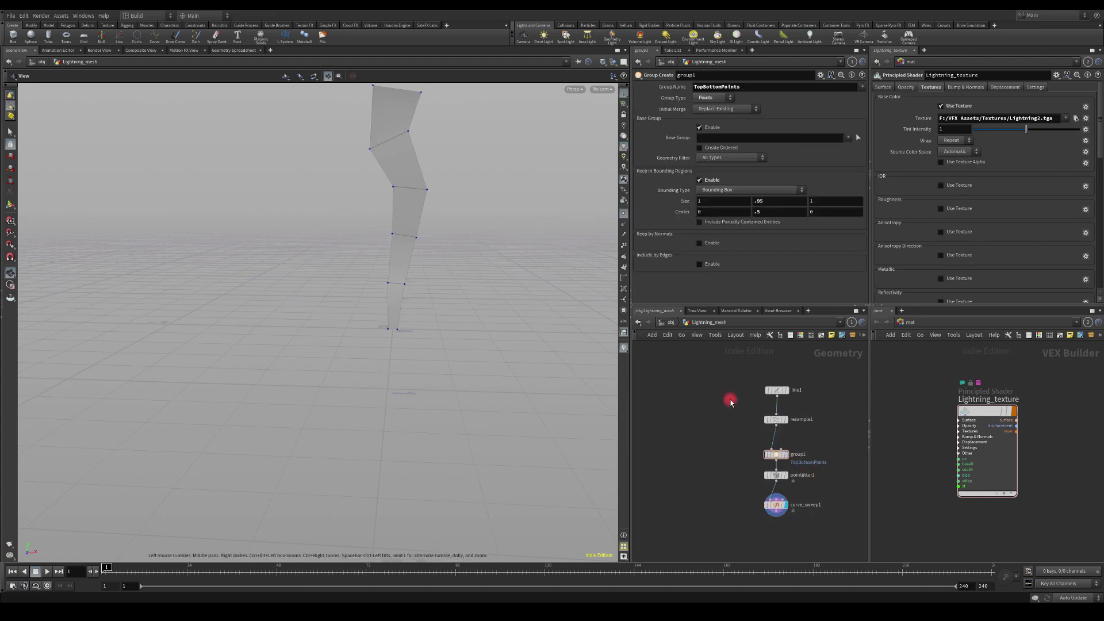
# - Assign the /mat/Lightning_texture material to the Lightning_mesh object in its render settings
pyautogui.press('u')
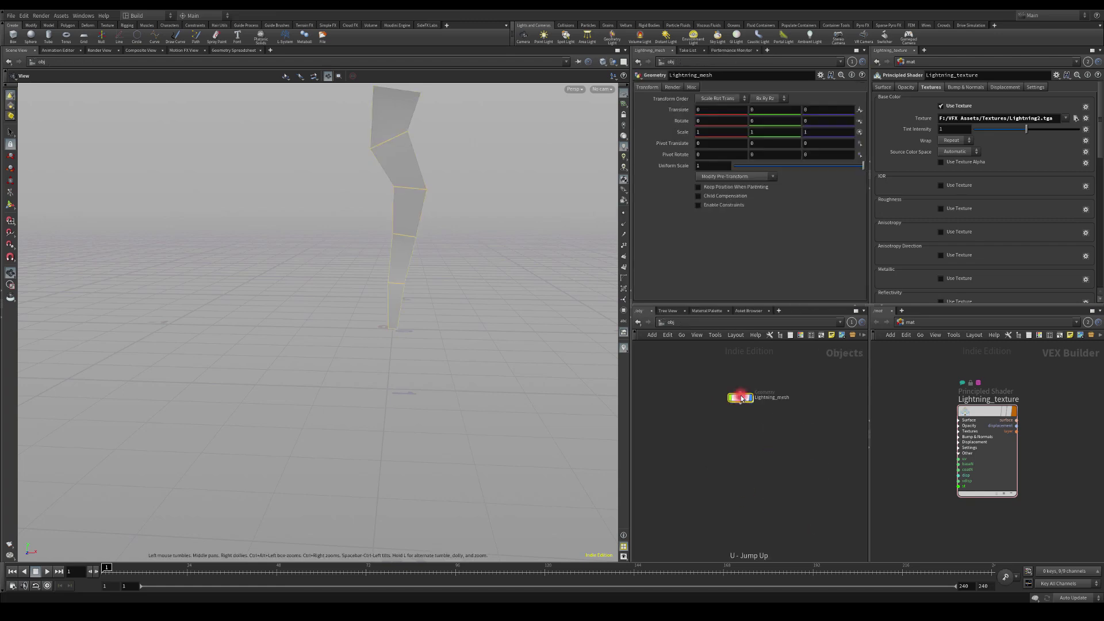
pyautogui.click(666, 87)
pyautogui.click(860, 98)
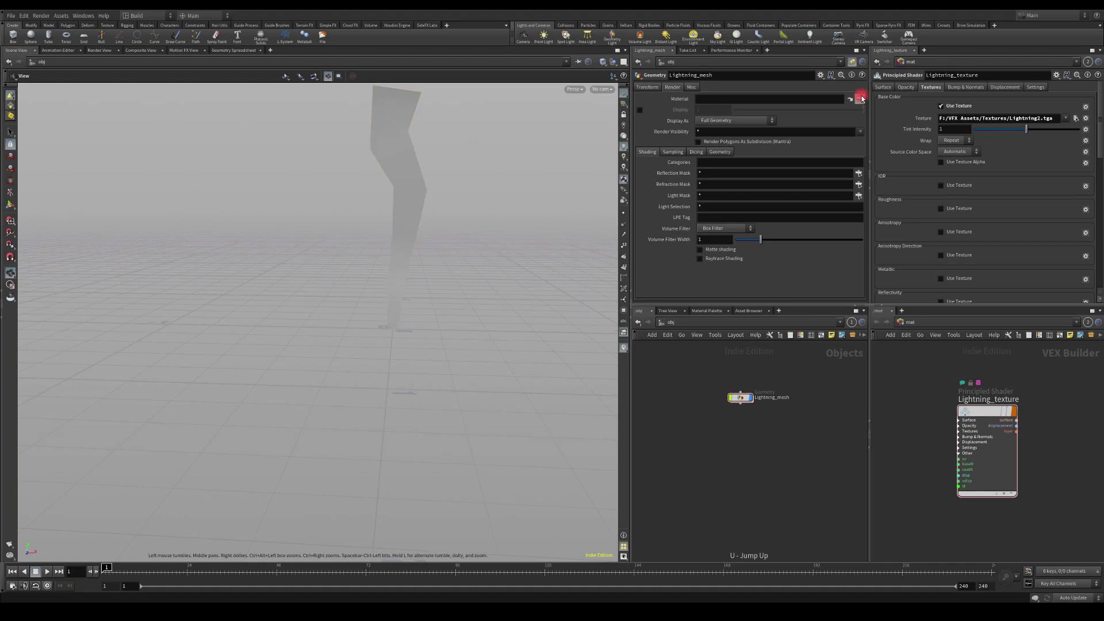
pyautogui.click(819, 44)
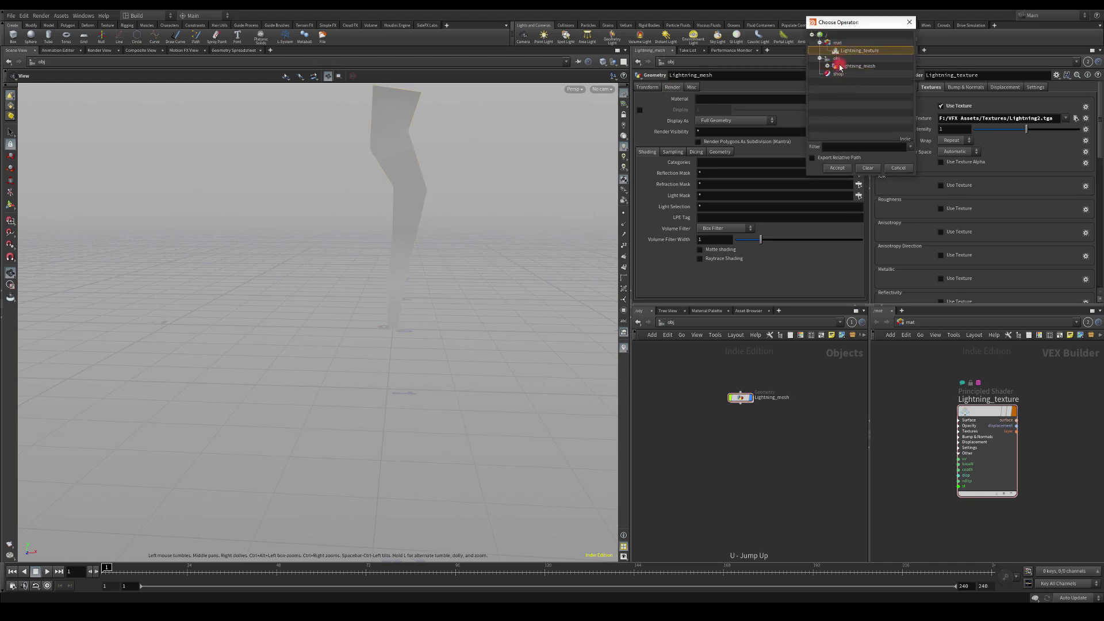
pyautogui.click(830, 168)
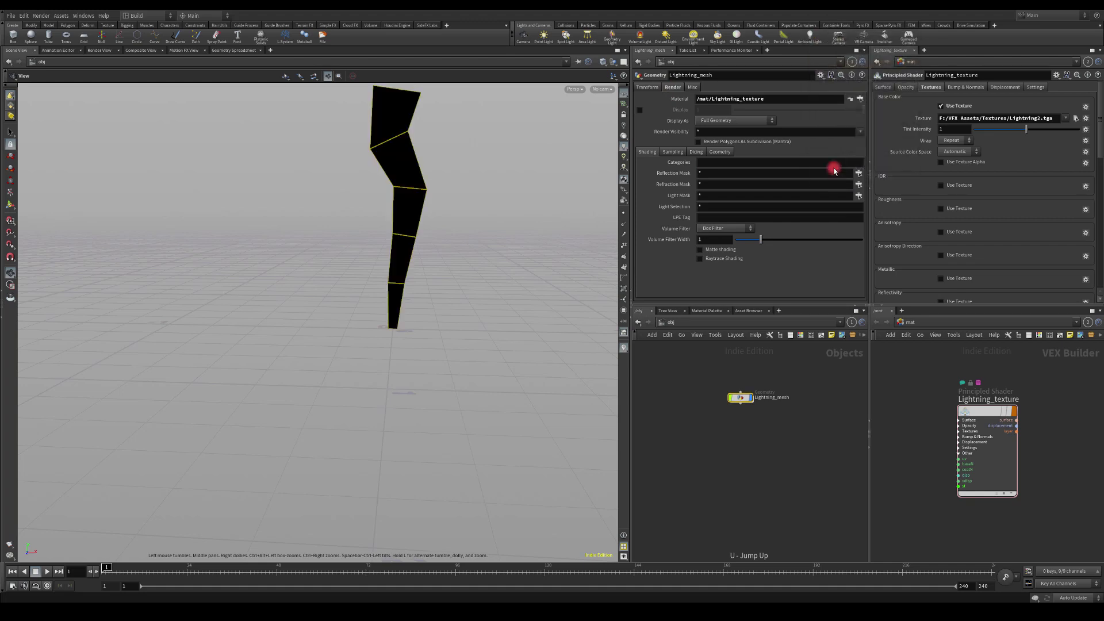
# - Add a UV Transform node after curve_sweep1 inside Lightning_mesh, align it below the sweep and make it the displayed node
pyautogui.doubleClick(744, 401)
pyautogui.moveTo(562, 261); pyautogui.dragTo(489, 200)
pyautogui.moveTo(727, 501); pyautogui.dragTo(728, 441, button='middle')
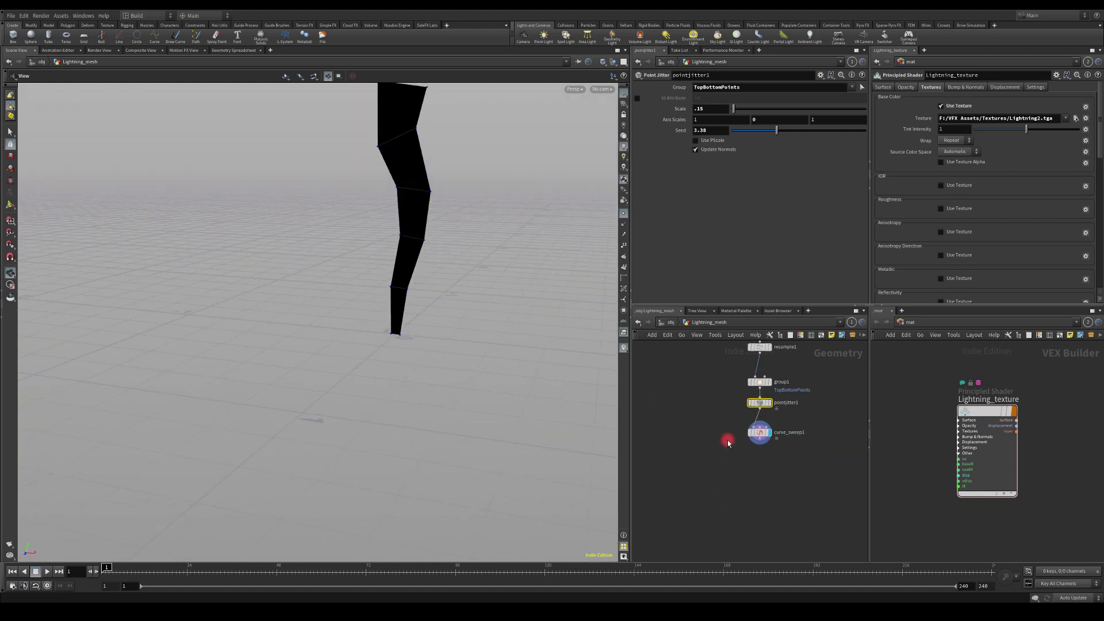
pyautogui.moveTo(759, 443); pyautogui.dragTo(753, 470)
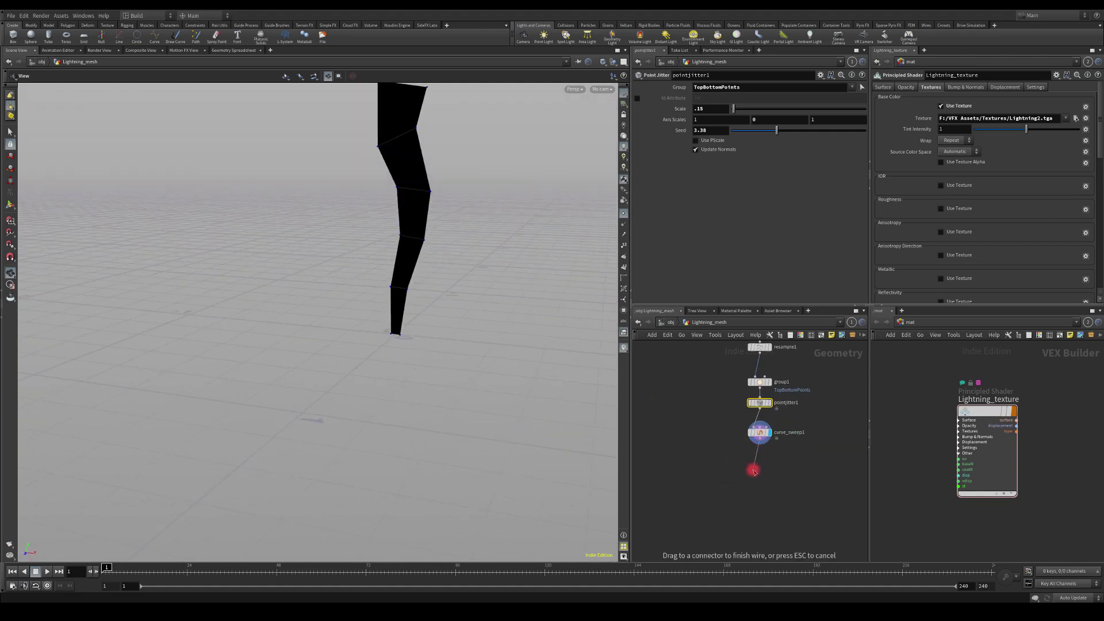
pyautogui.press('Tab')
pyautogui.write('uv')
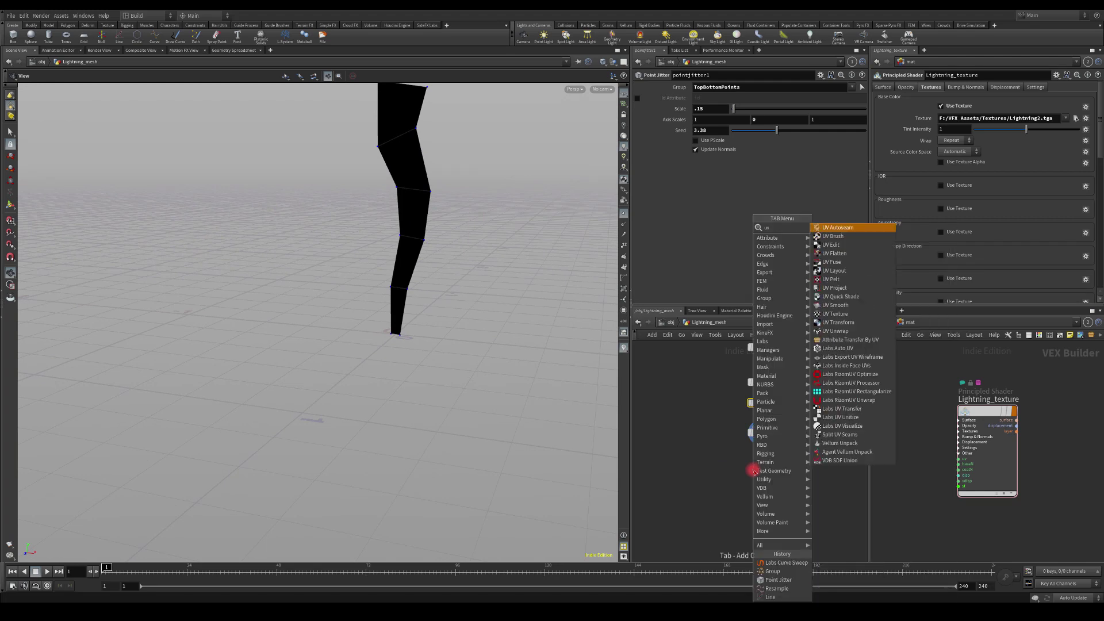
pyautogui.write(' tr')
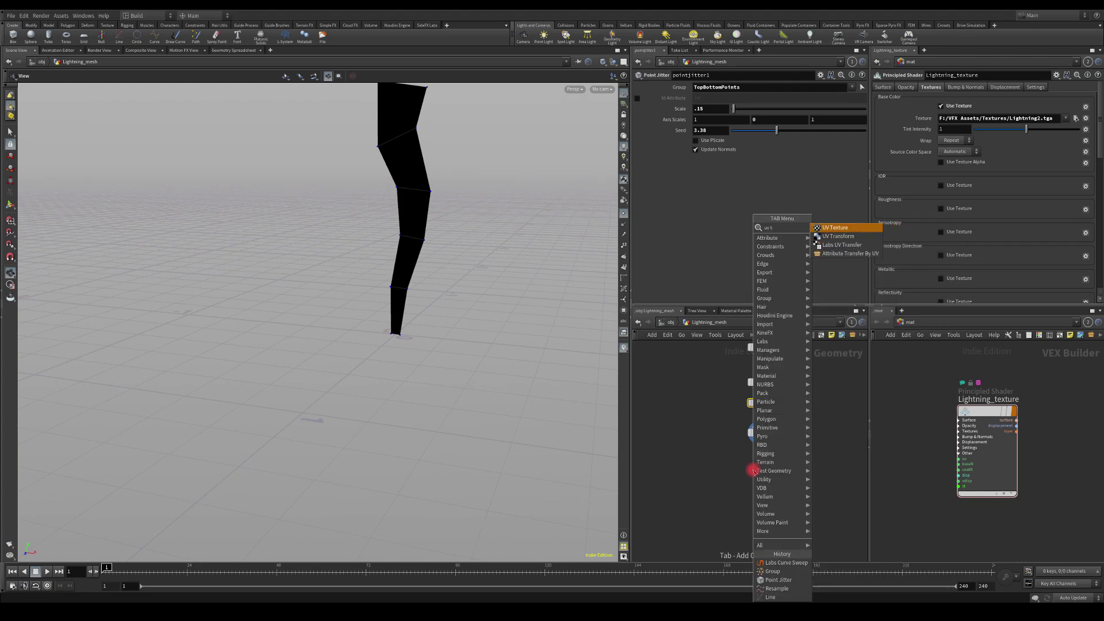
pyautogui.click(842, 244)
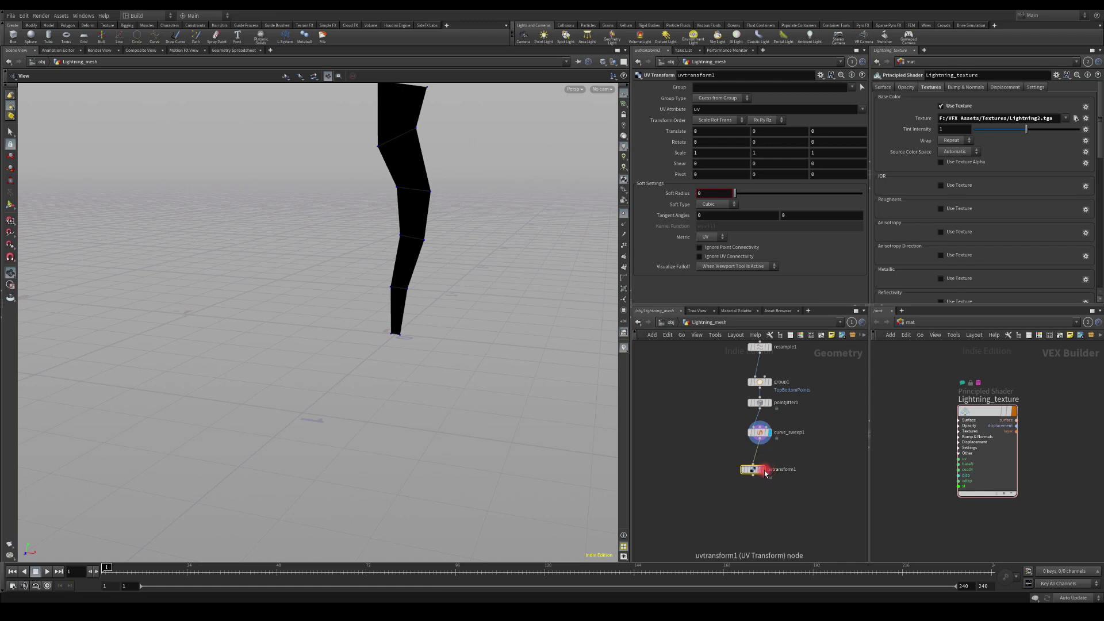
pyautogui.moveTo(752, 469); pyautogui.dragTo(759, 464)
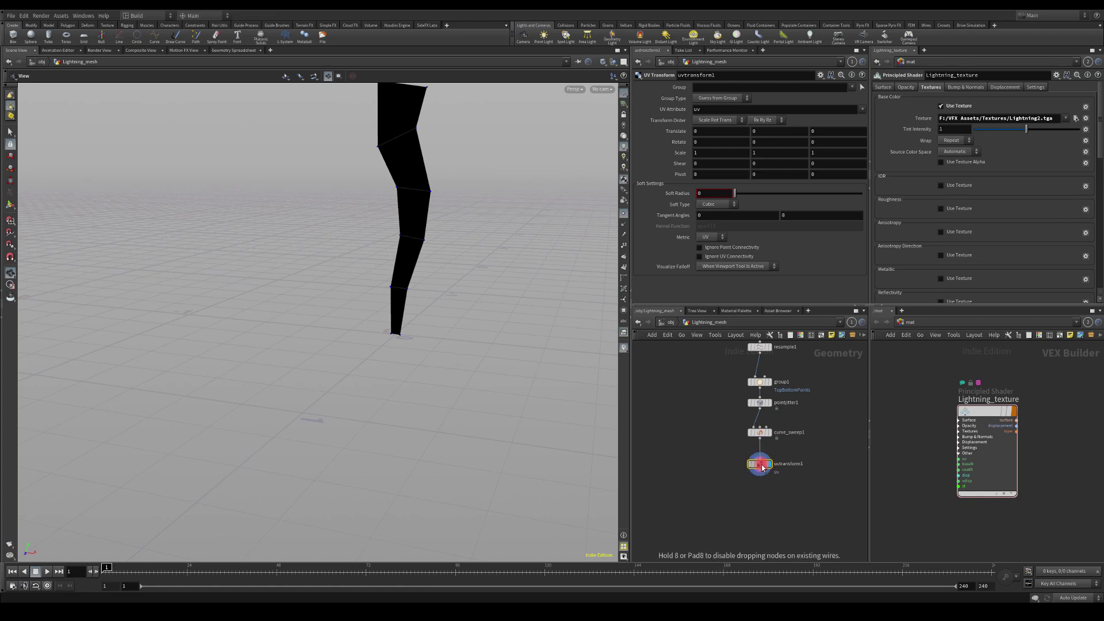
# - Switch the viewport from perspective to the UV view and frame the strip's UV layout
pyautogui.click(584, 90)
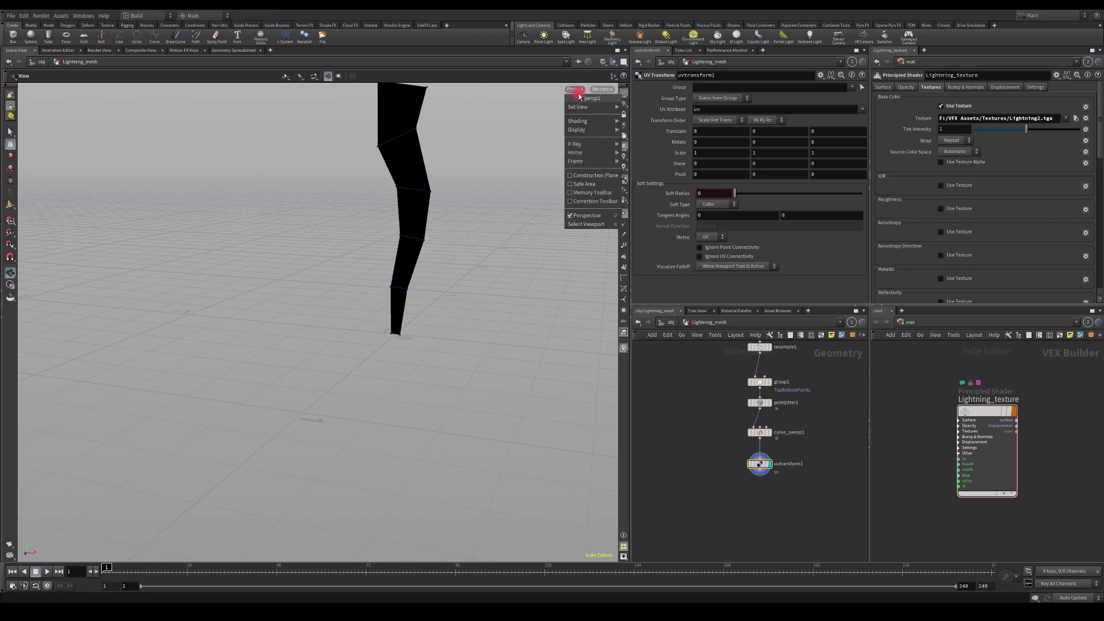
pyautogui.moveTo(598, 107)
pyautogui.click(637, 141)
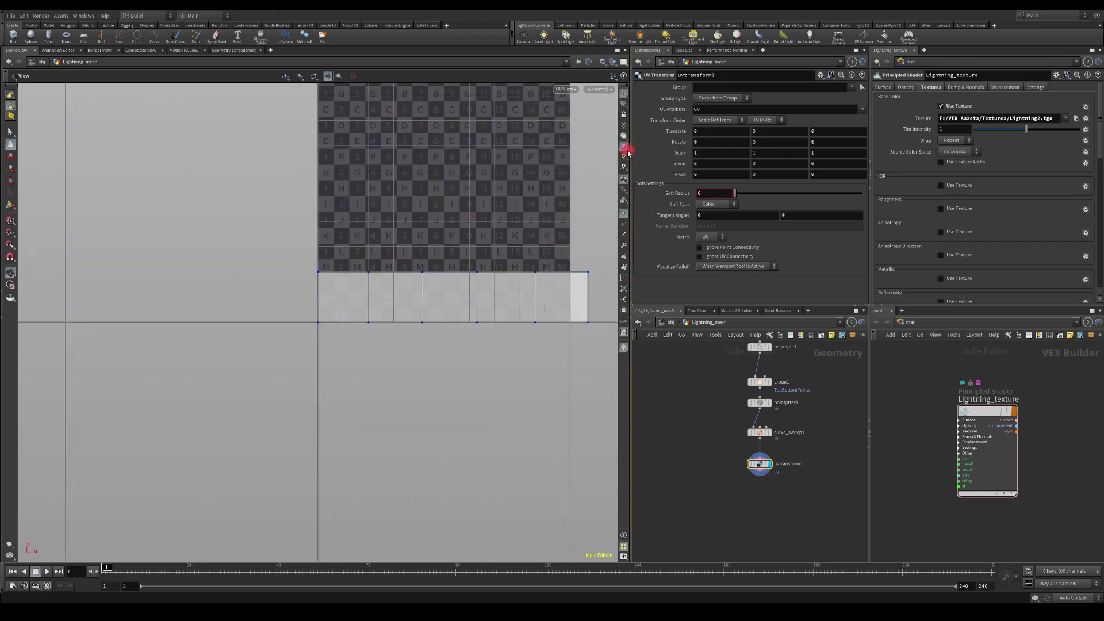
pyautogui.moveTo(497, 165); pyautogui.dragTo(406, 256, button='middle')
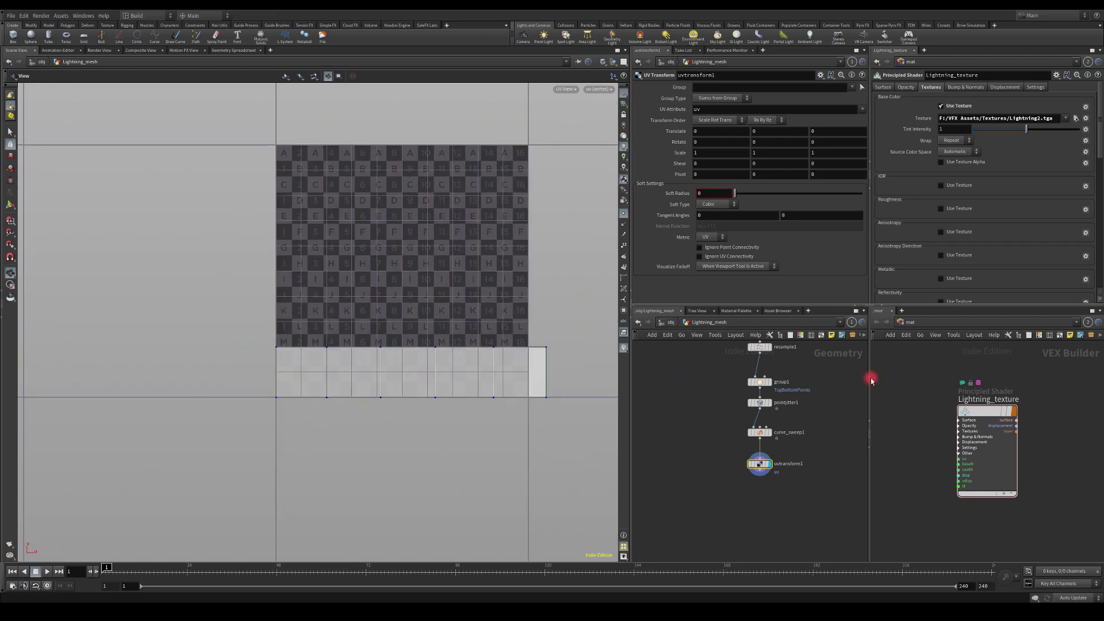
# - Set the X scale of uvtransform1 to the expression 1/$SIZEX
pyautogui.click(704, 153)
pyautogui.write('/')
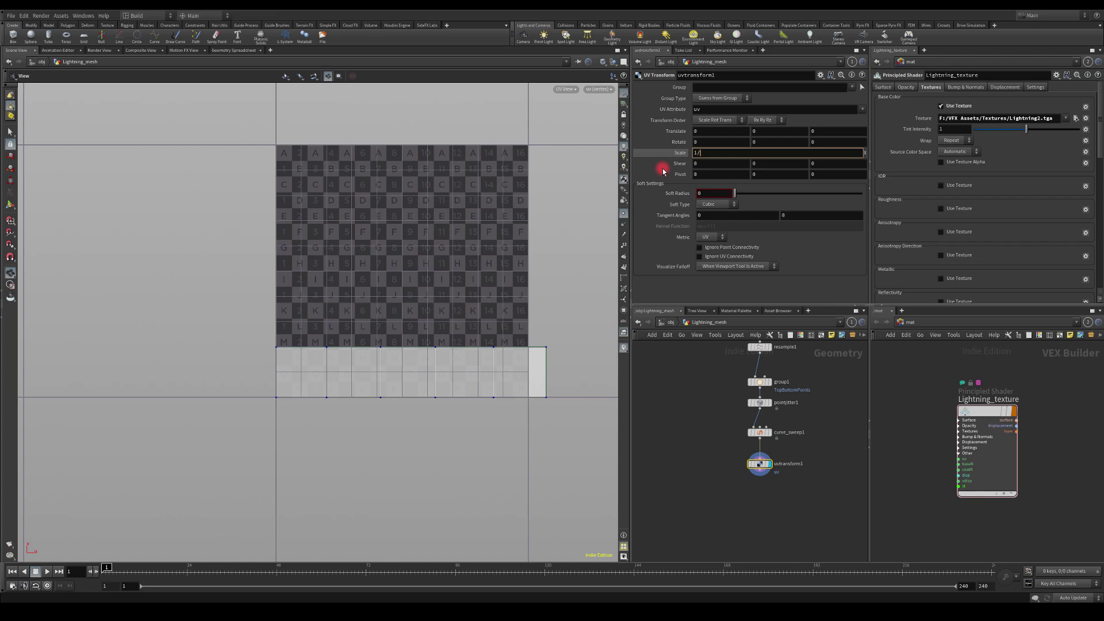
pyautogui.write('$SIZ')
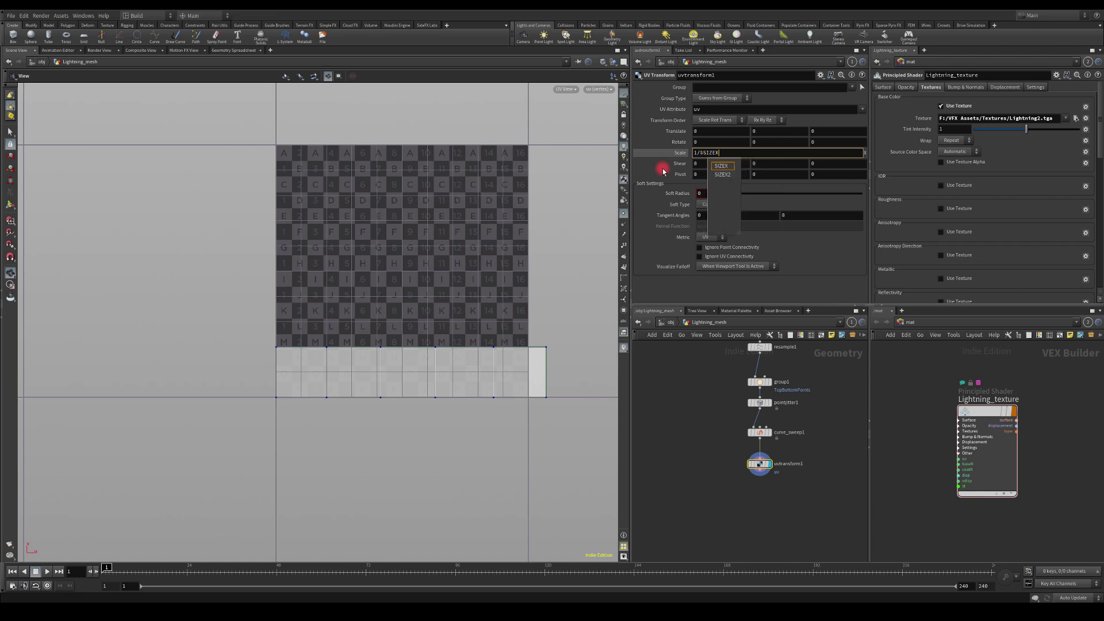
pyautogui.write('EX')
pyautogui.press('Return')
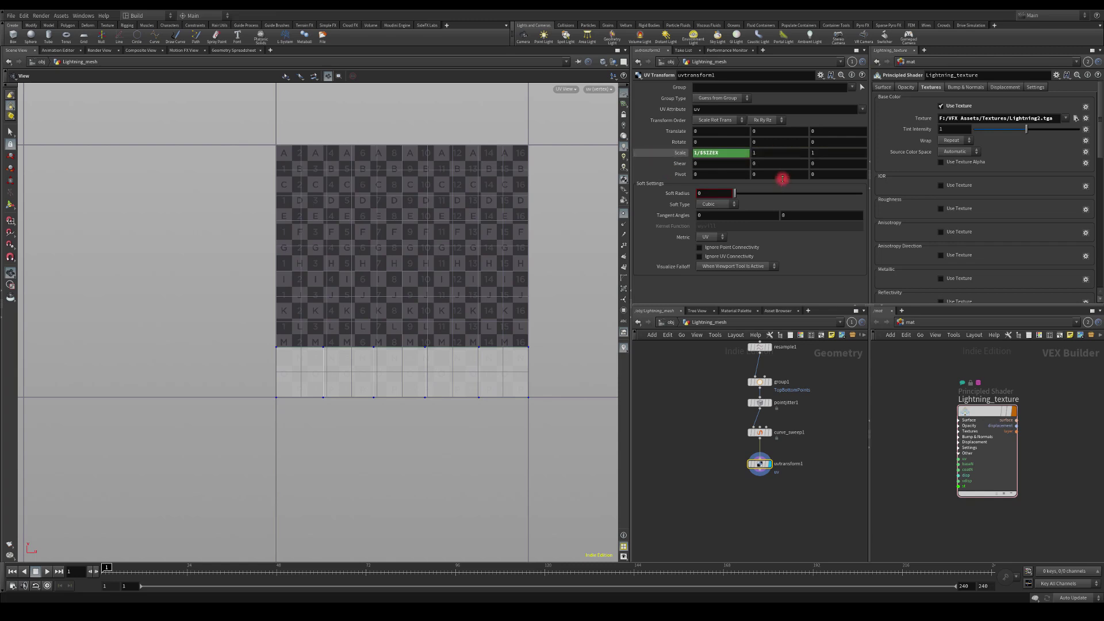
# - Set the Y scale of uvtransform1 to the expression 1/$SIZEY, keeping 1/$SIZEX for the X scale
pyautogui.click(723, 152)
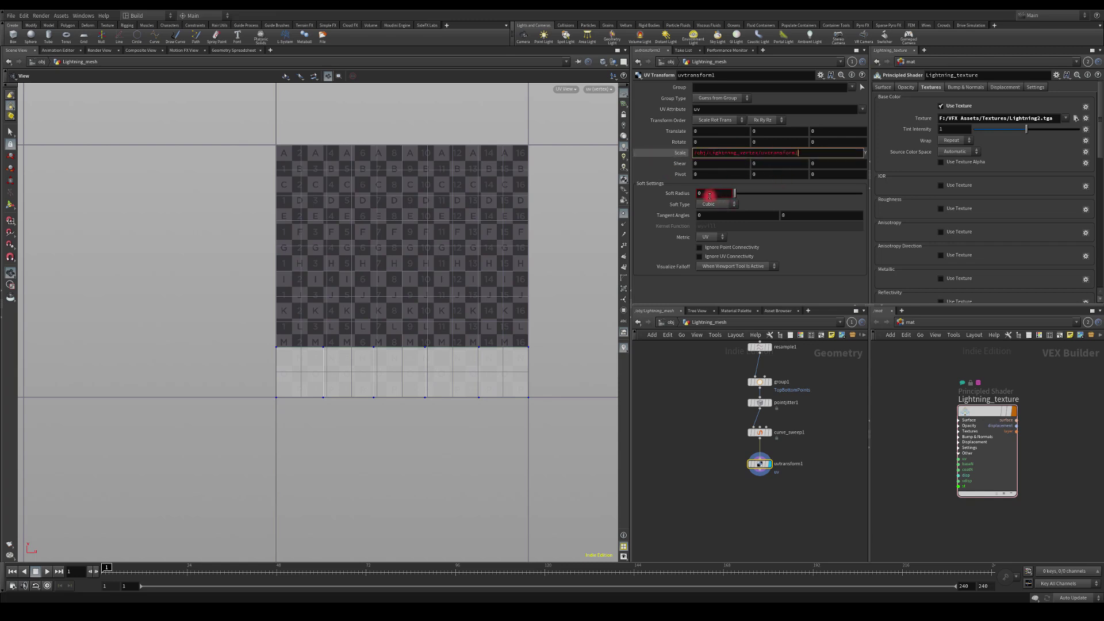
pyautogui.tripleClick(709, 152)
pyautogui.write('1')
pyautogui.click(678, 151)
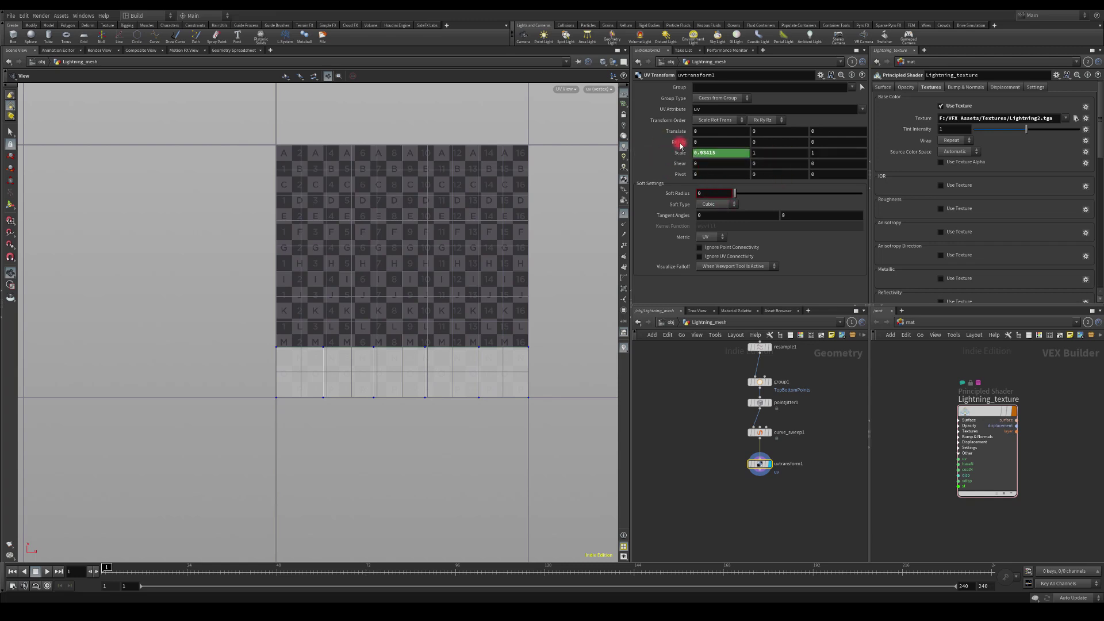
pyautogui.click(717, 157)
pyautogui.click(727, 152)
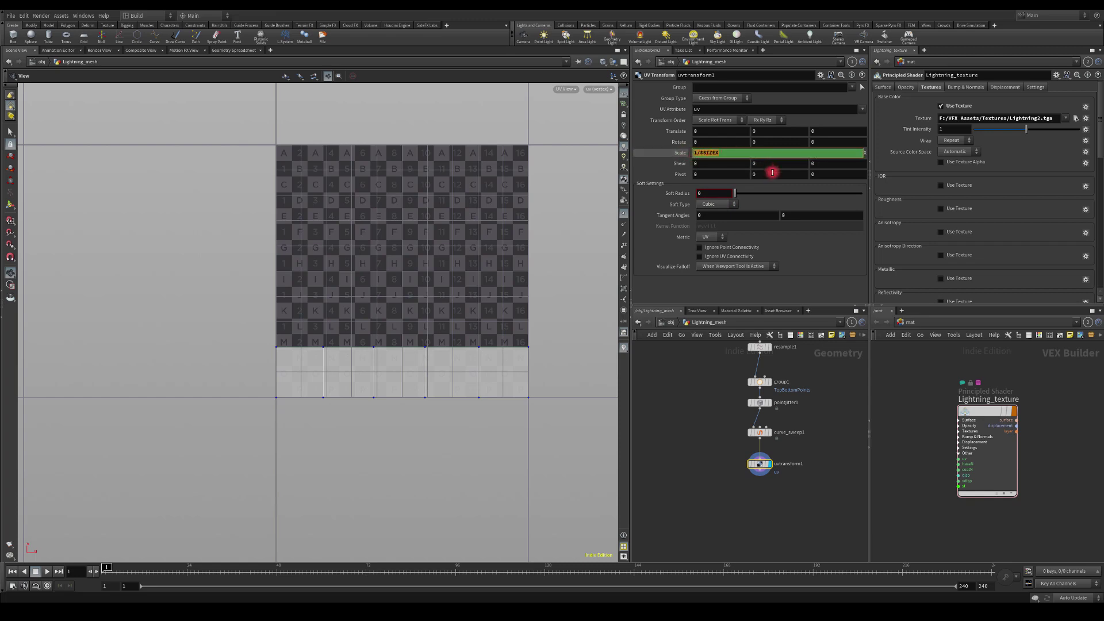
pyautogui.press('End')
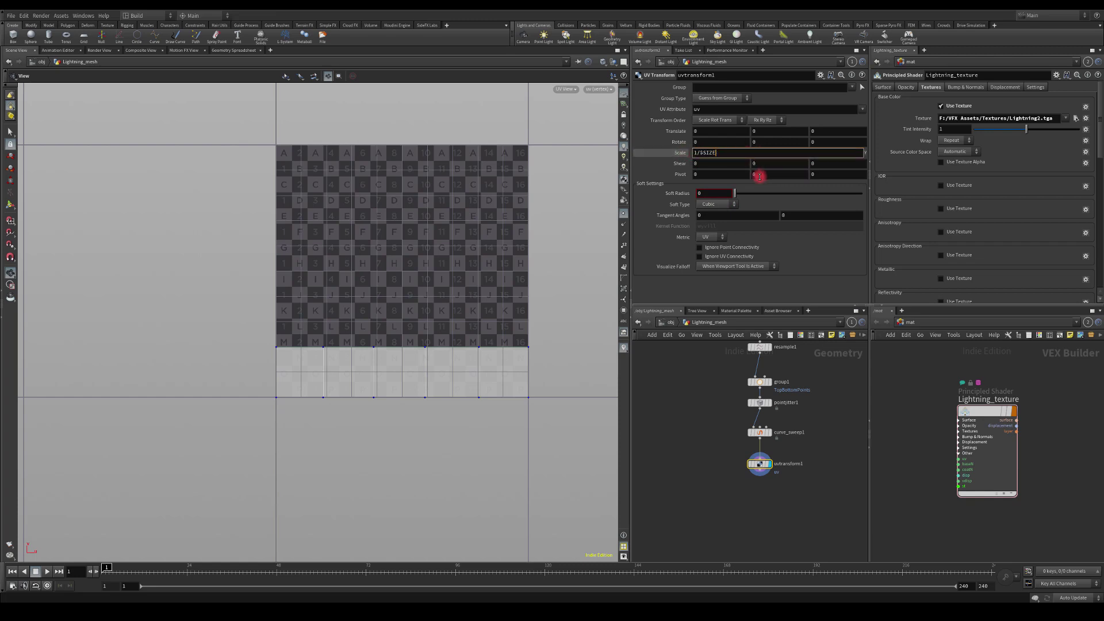
pyautogui.write('Y')
pyautogui.press('Return')
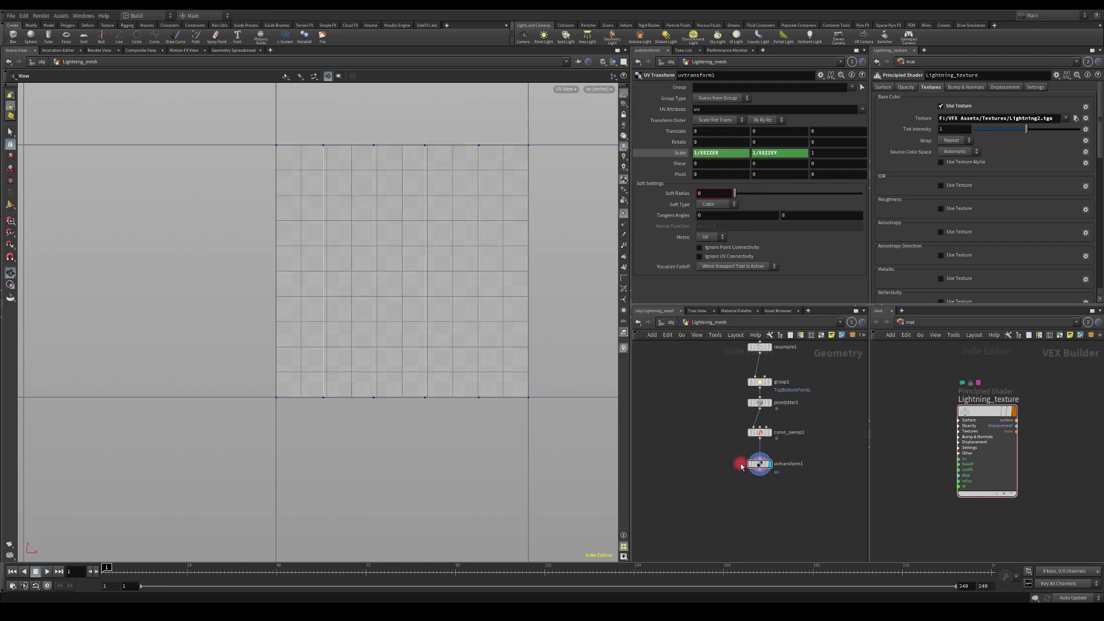
pyautogui.click(759, 466)
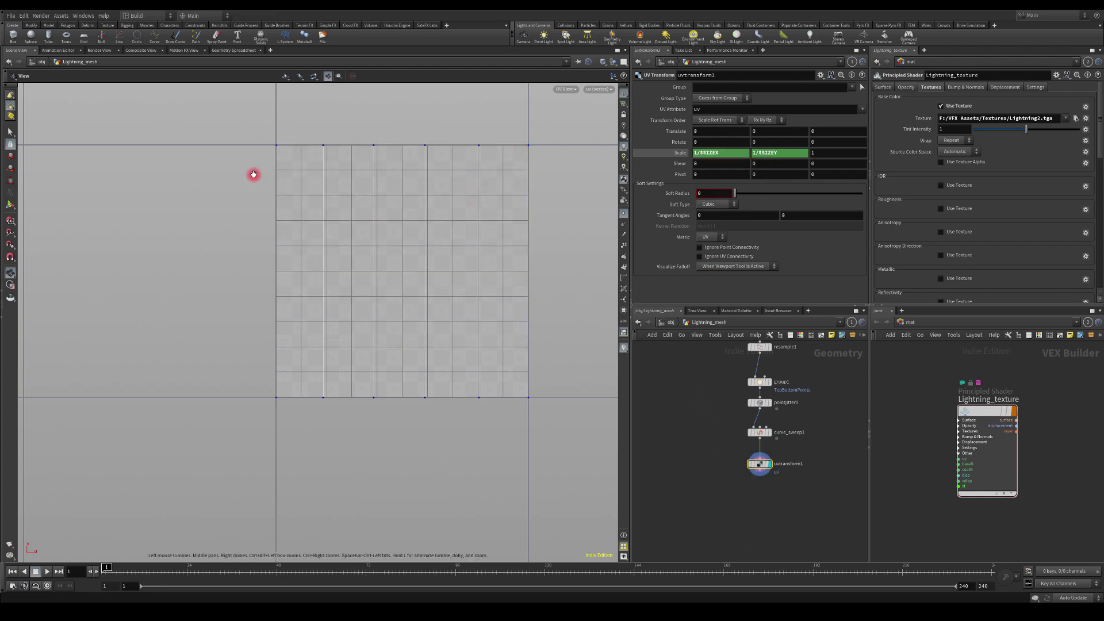
# - Use F:/VFX Assets/Textures/Lightning2.tga as the UV view's background image and show it with its opaque black backdrop
pyautogui.scroll(-5, 400, 236)
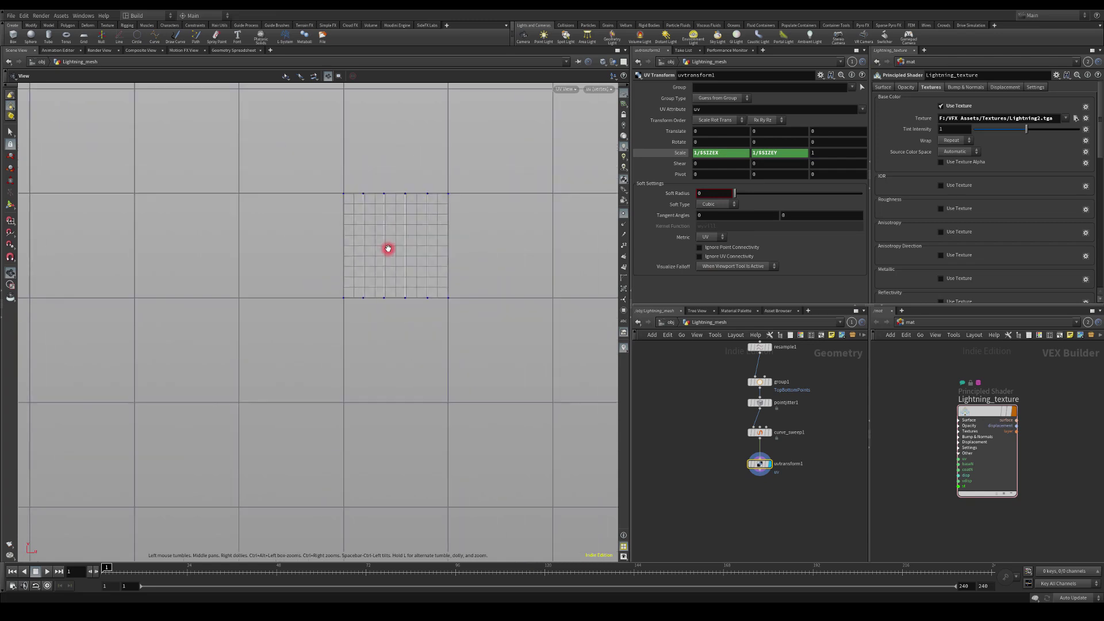
pyautogui.press('g')
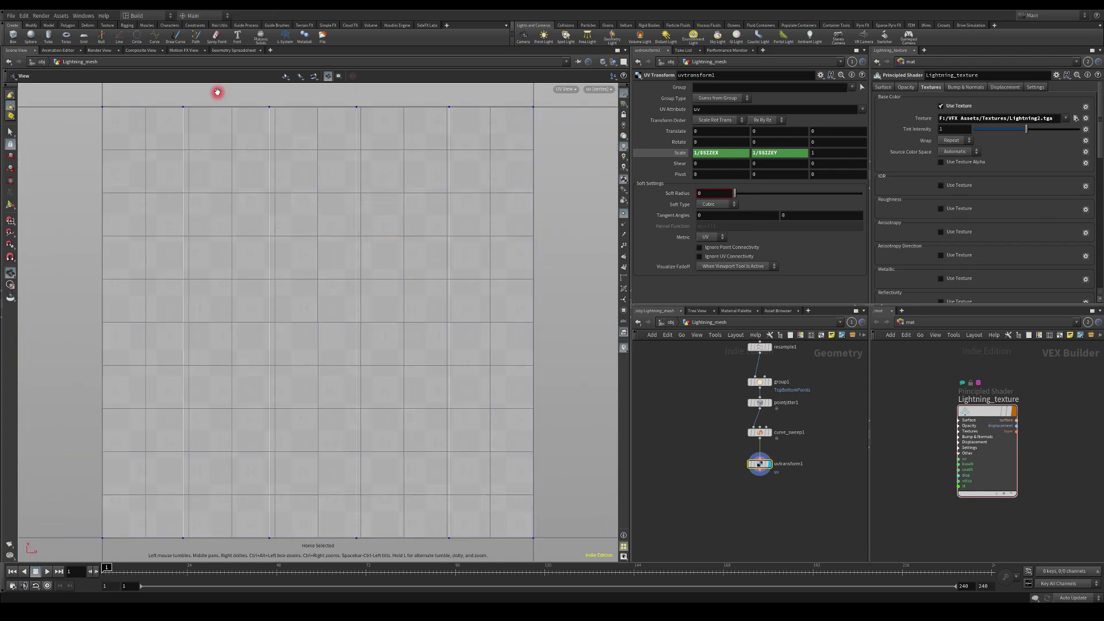
pyautogui.scroll(-4, 178, 197)
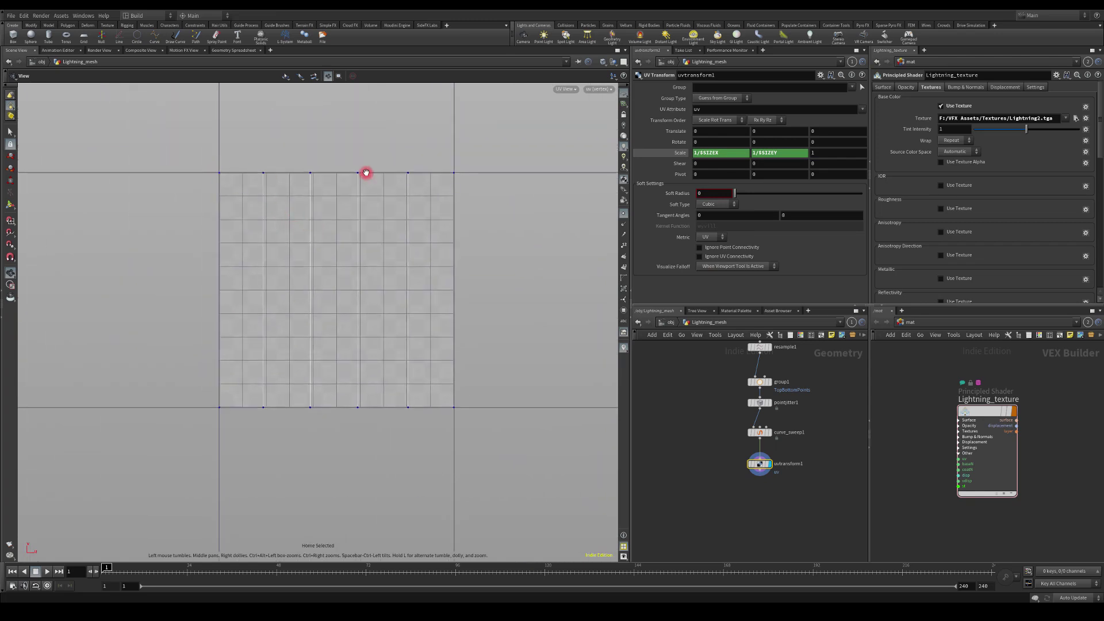
pyautogui.click(570, 90)
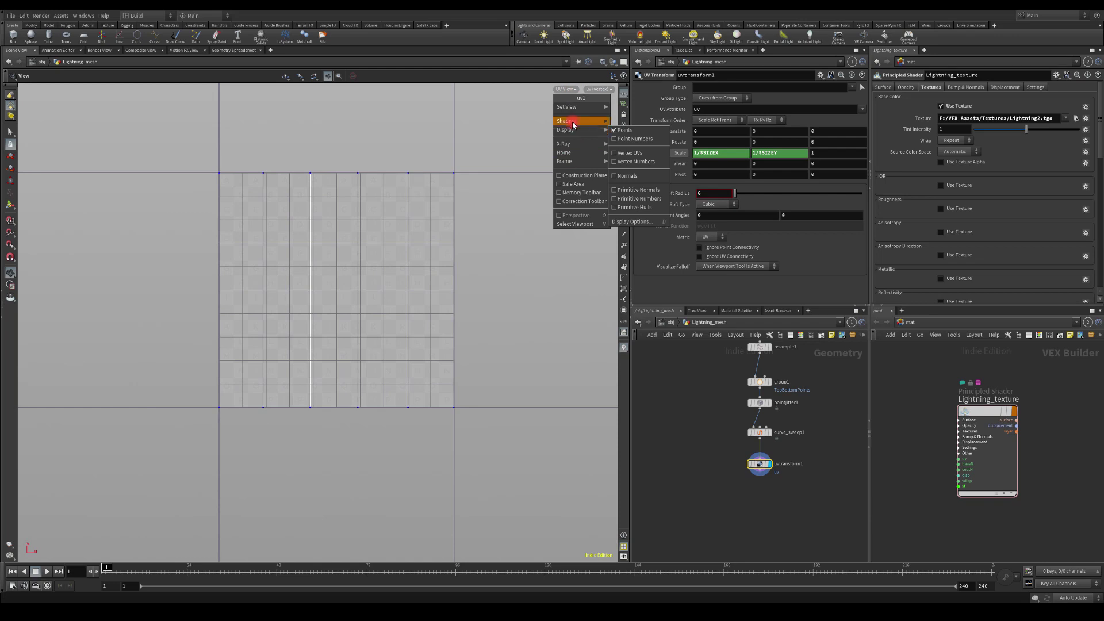
pyautogui.moveTo(574, 109)
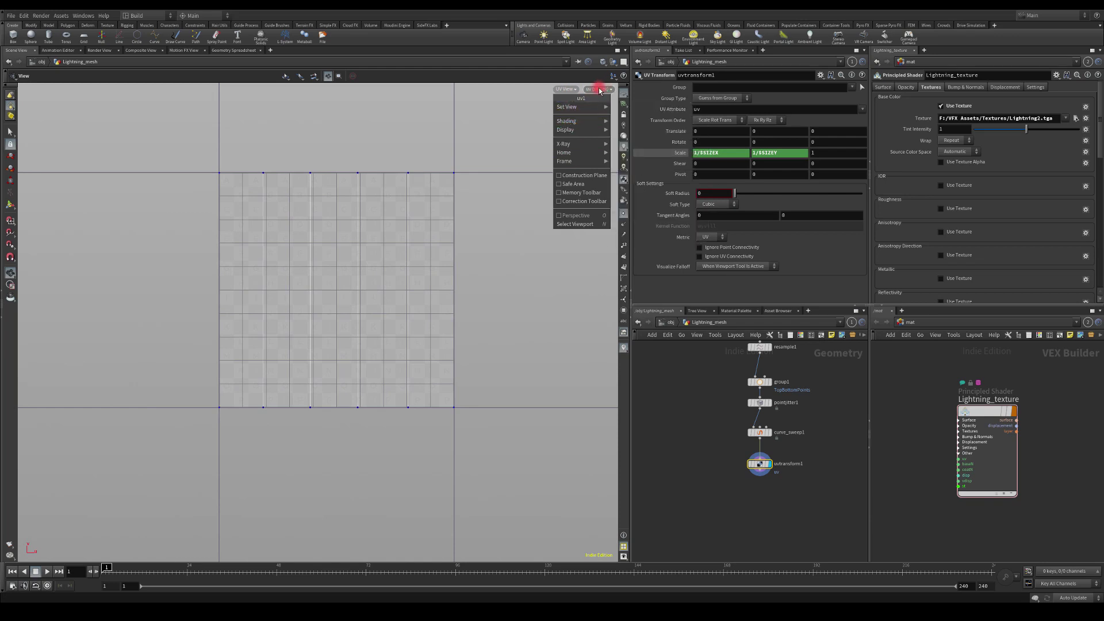
pyautogui.click(596, 90)
pyautogui.click(598, 91)
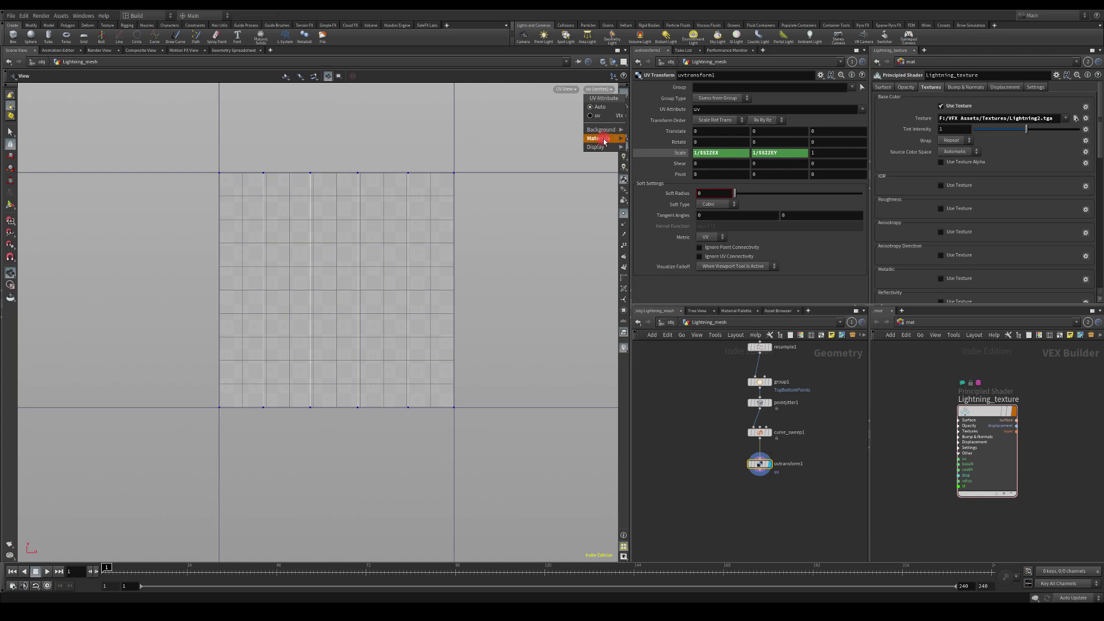
pyautogui.moveTo(605, 135)
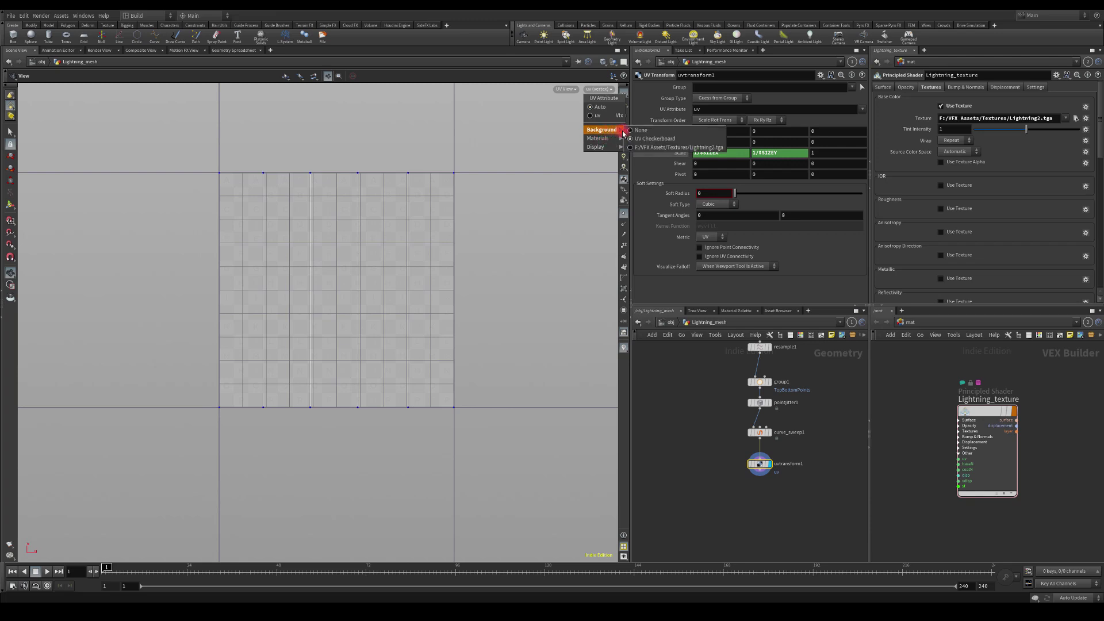
pyautogui.click(652, 148)
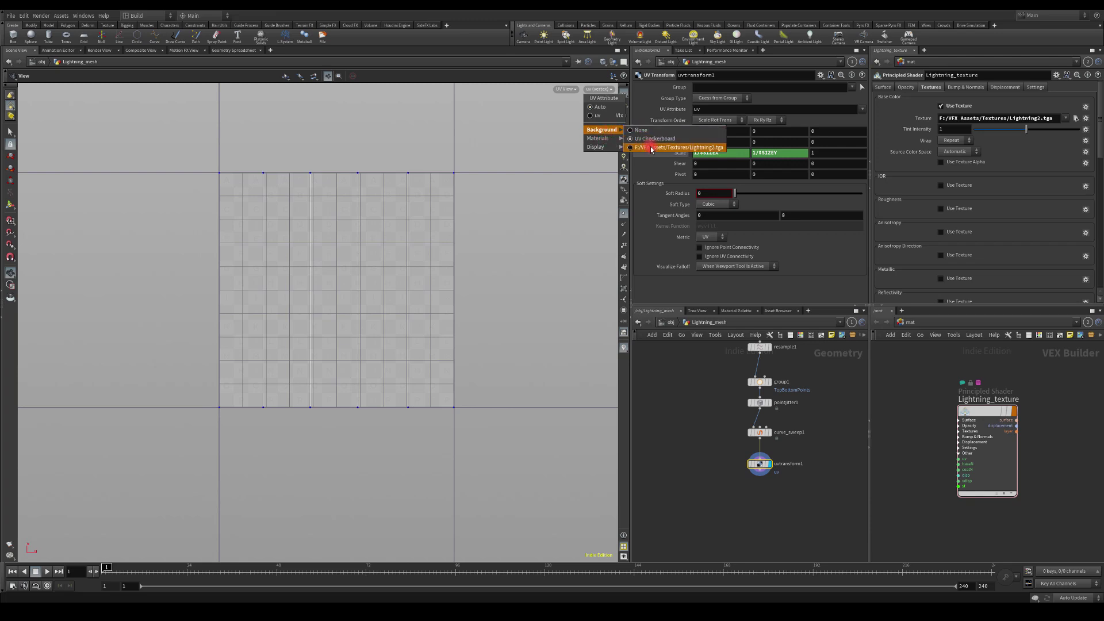
pyautogui.click(700, 149)
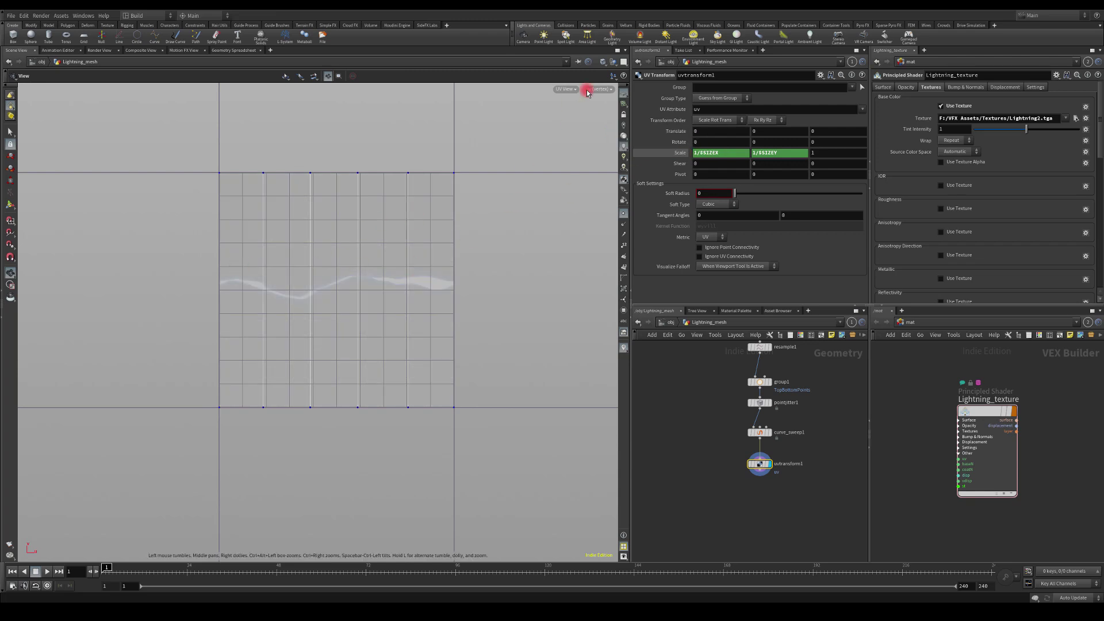
pyautogui.click(602, 63)
pyautogui.moveTo(602, 67); pyautogui.dragTo(613, 99)
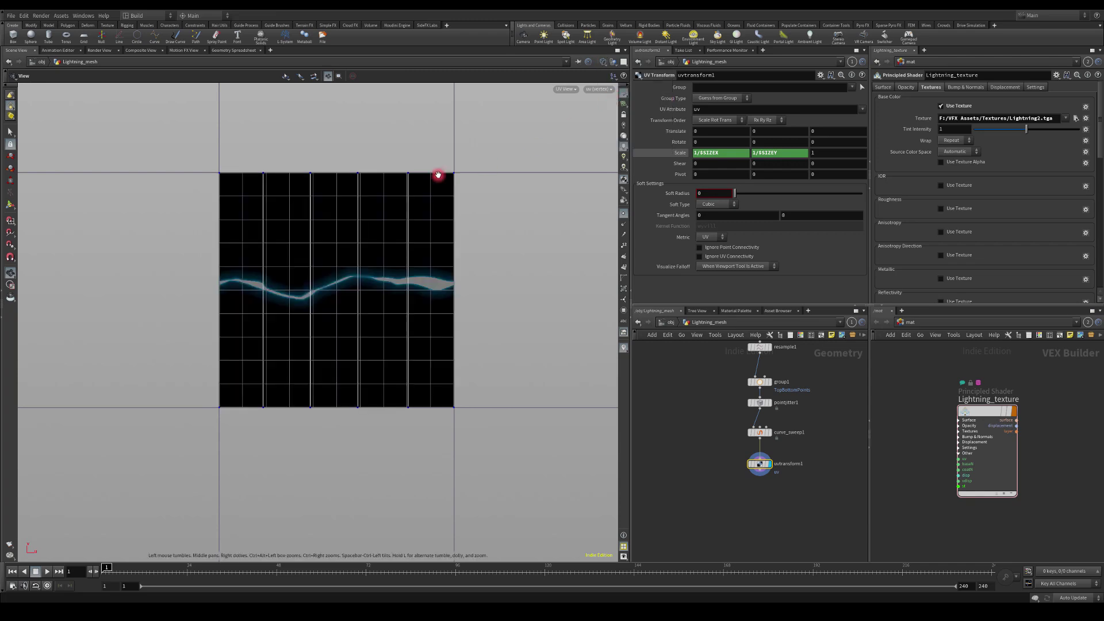
pyautogui.scroll(2, 288, 257)
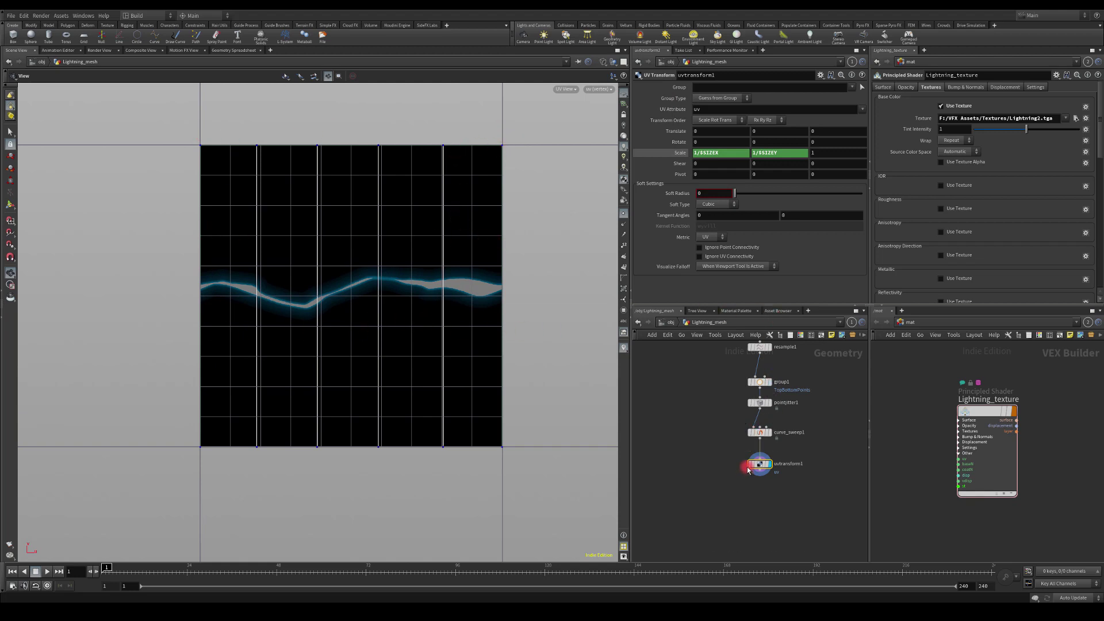
# - Add a second UV Transform node below uvtransform1, align it with the chain and make it the displayed node
pyautogui.moveTo(734, 507); pyautogui.dragTo(737, 463, button='middle')
pyautogui.click(762, 430)
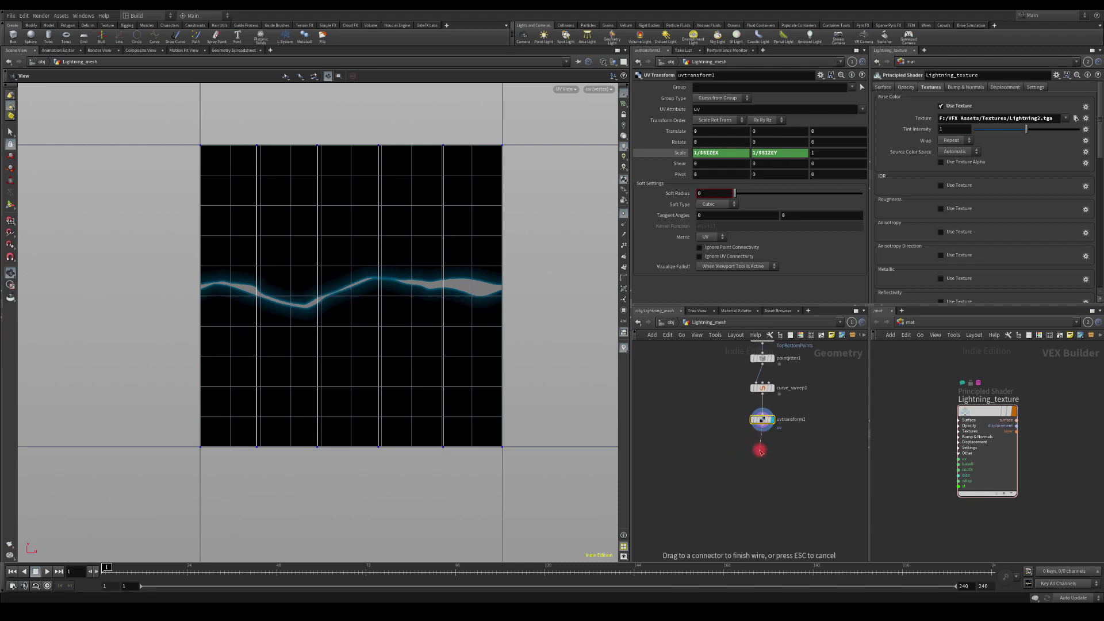
pyautogui.press('Tab')
pyautogui.write('uv tr')
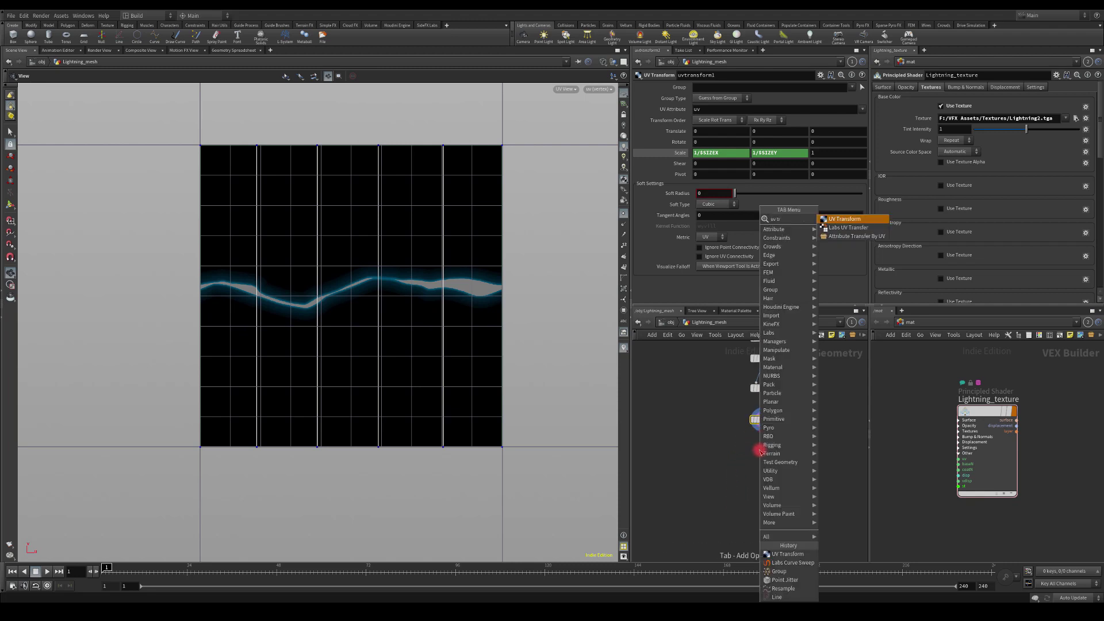
pyautogui.press('Return')
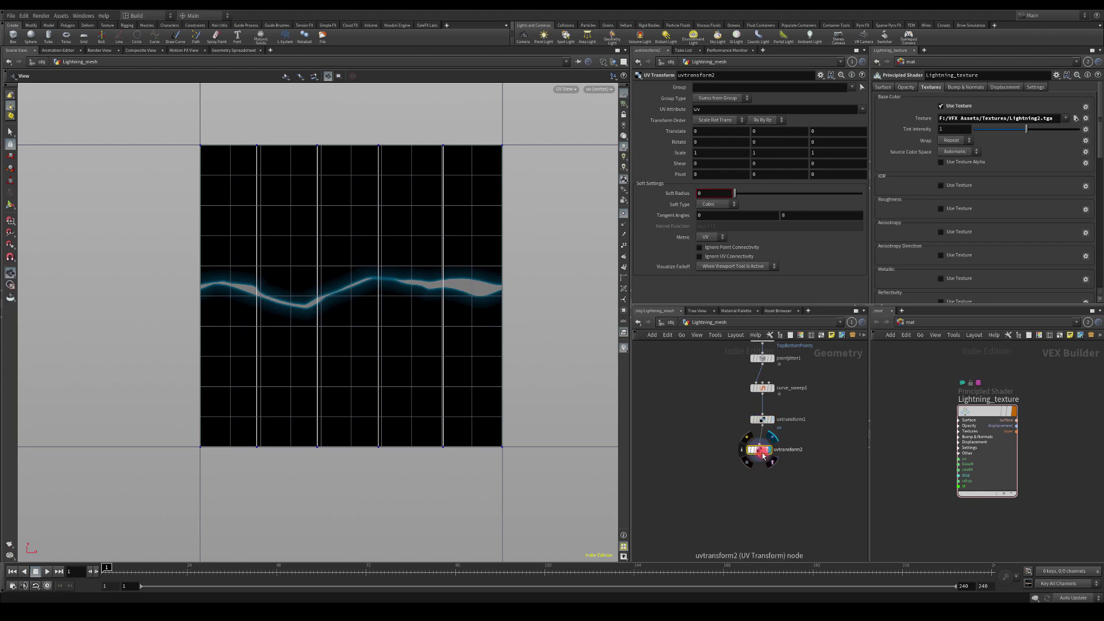
pyautogui.click(767, 448)
pyautogui.click(710, 153)
pyautogui.write('.5')
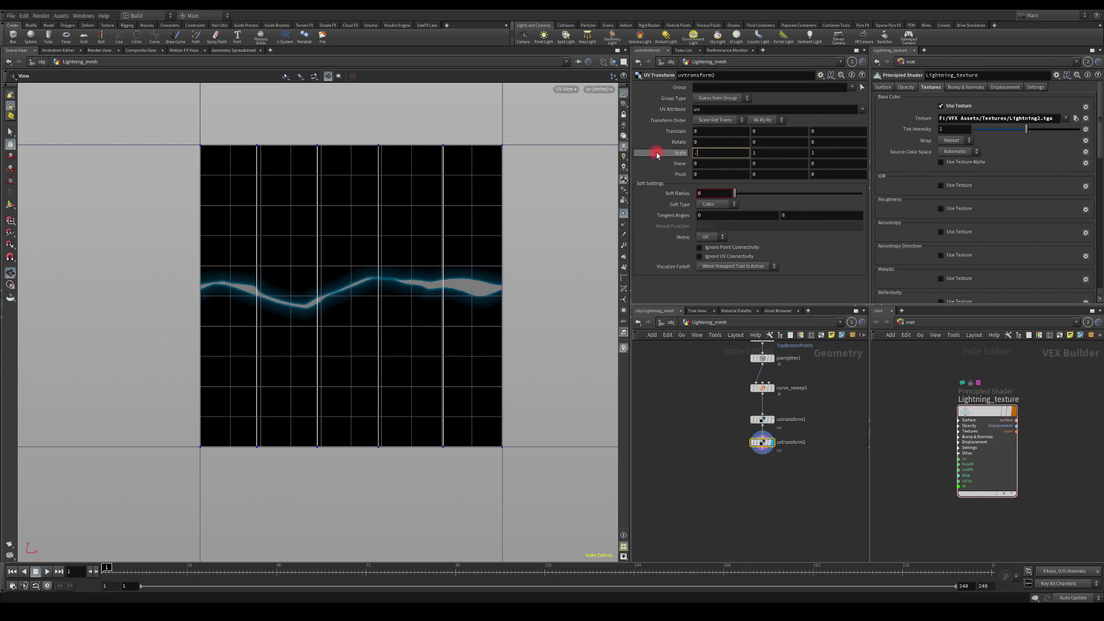
pyautogui.press('Return')
pyautogui.click(698, 153)
pyautogui.write('1')
# - Set the Y scale of uvtransform2 to 0.5 and its Y pivot to 0.5
pyautogui.click(779, 157)
pyautogui.write('.5')
pyautogui.click(714, 153)
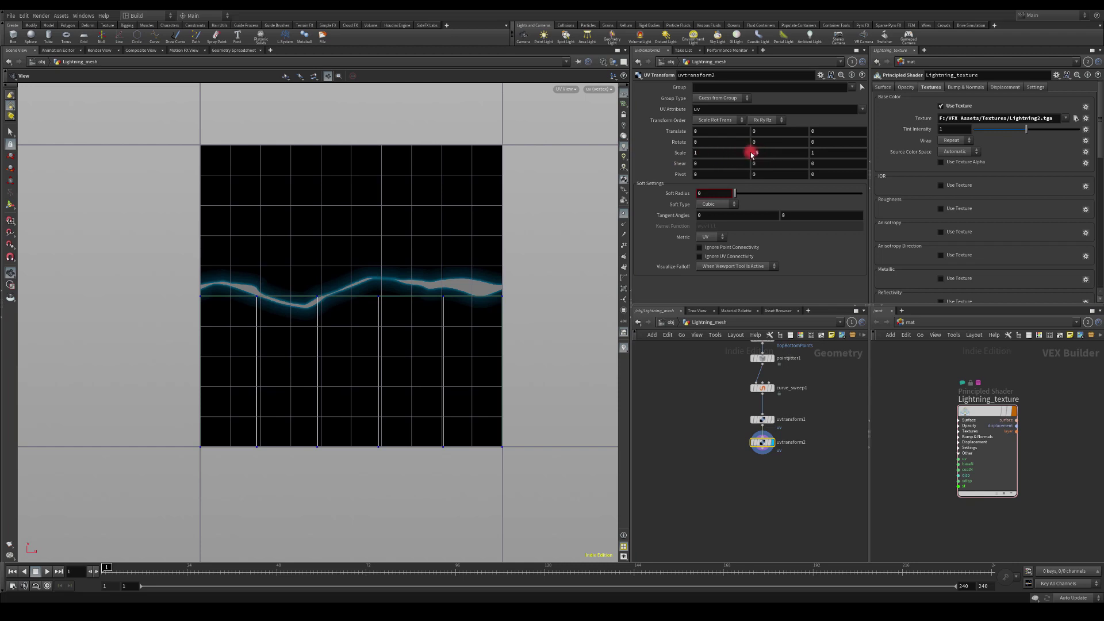
pyautogui.click(757, 172)
pyautogui.write('.5')
pyautogui.press('Return')
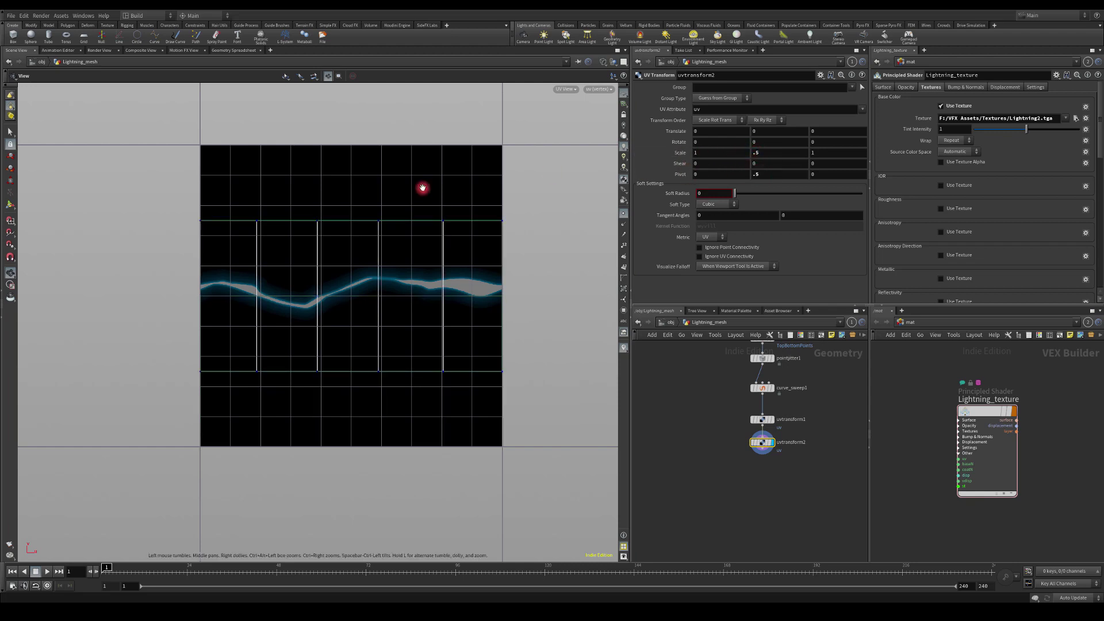
# - Reduce the Y scale of uvtransform2 to 0.3 so the UVs fit closely around the lightning streak
pyautogui.doubleClick(788, 151)
pyautogui.write('.3')
pyautogui.press('Return')
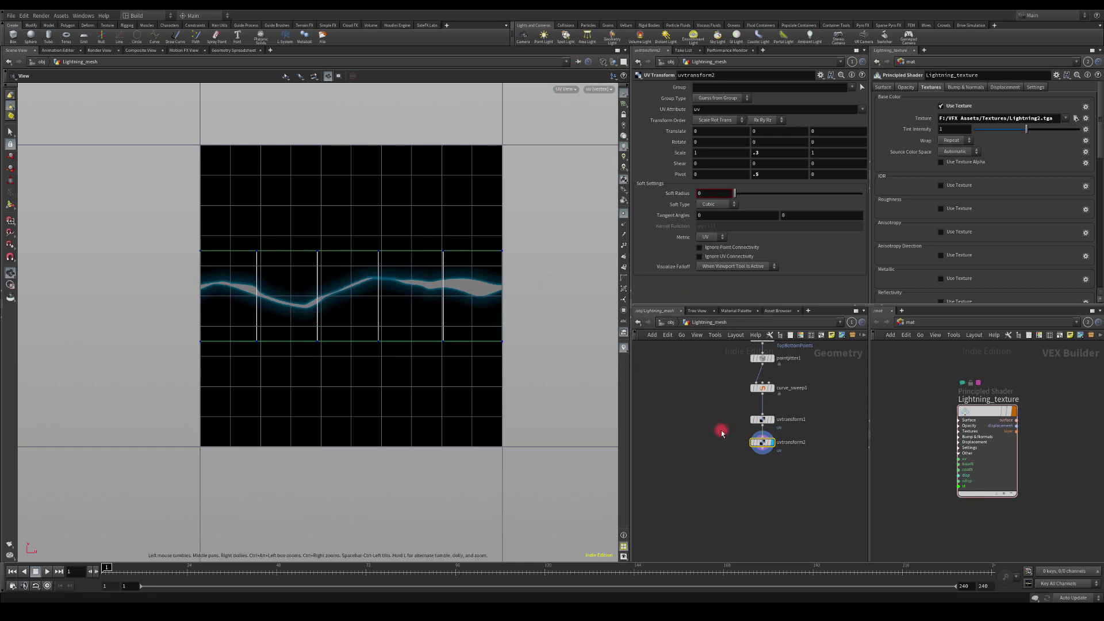
# - Switch the viewport to the perspective view and display the mesh shaded with its lightning texture
pyautogui.click(565, 89)
pyautogui.moveTo(583, 105)
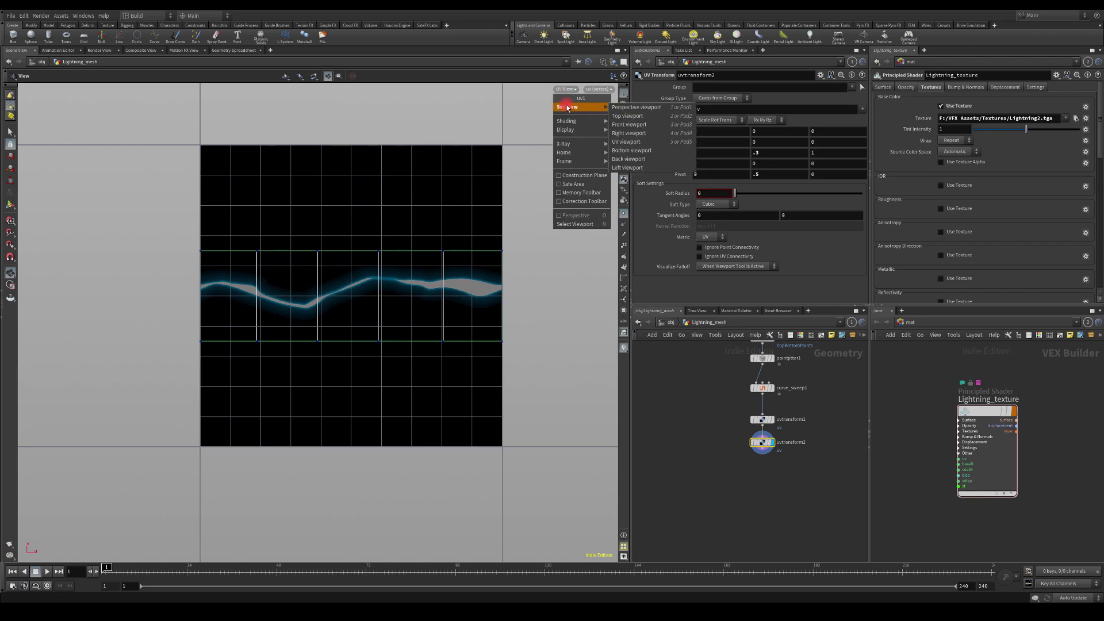
pyautogui.click(616, 111)
pyautogui.moveTo(501, 162); pyautogui.dragTo(486, 202, button='middle')
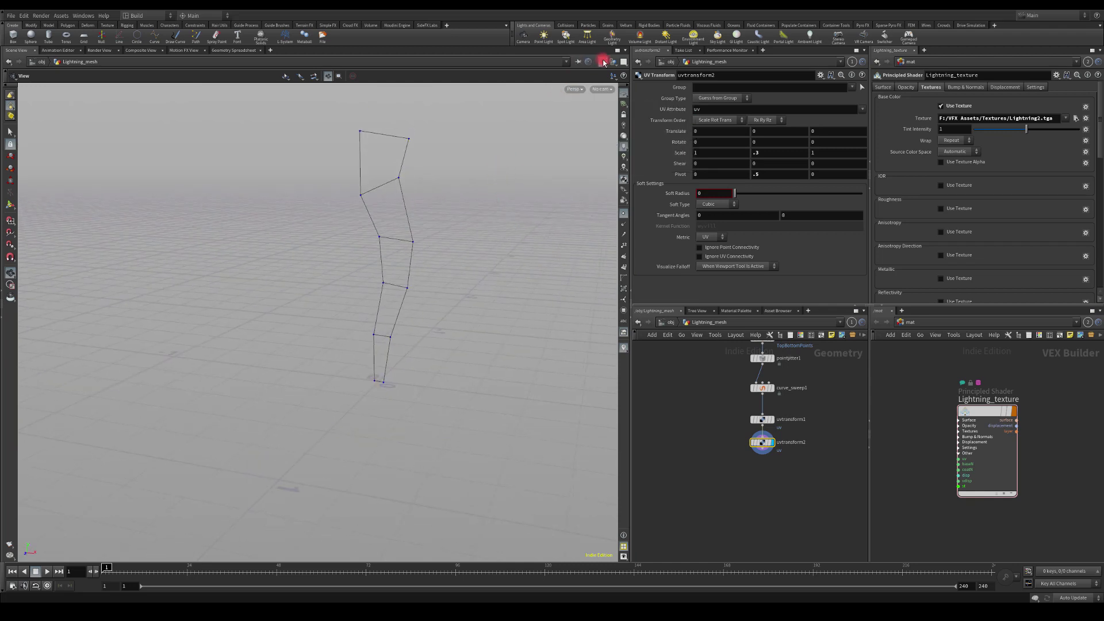
pyautogui.moveTo(603, 61); pyautogui.dragTo(612, 148)
pyautogui.moveTo(488, 209)
pyautogui.mouseDown()
pyautogui.moveTo(485, 188)
pyautogui.moveTo(564, 180)
pyautogui.moveTo(481, 209)
pyautogui.moveTo(498, 219)
pyautogui.moveTo(320, 212)
pyautogui.moveTo(495, 207)
pyautogui.moveTo(454, 178)
pyautogui.mouseUp()
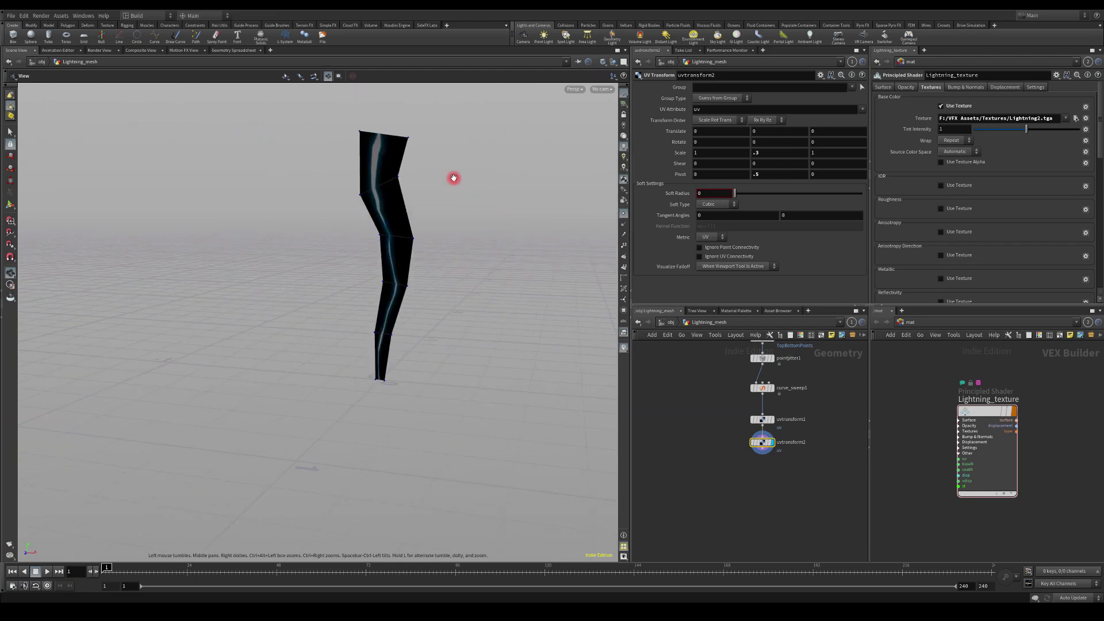
# - Try a Z axis scale of 0.2 on pointjitter1, and settle on 0.4
pyautogui.moveTo(299, 181); pyautogui.dragTo(268, 311)
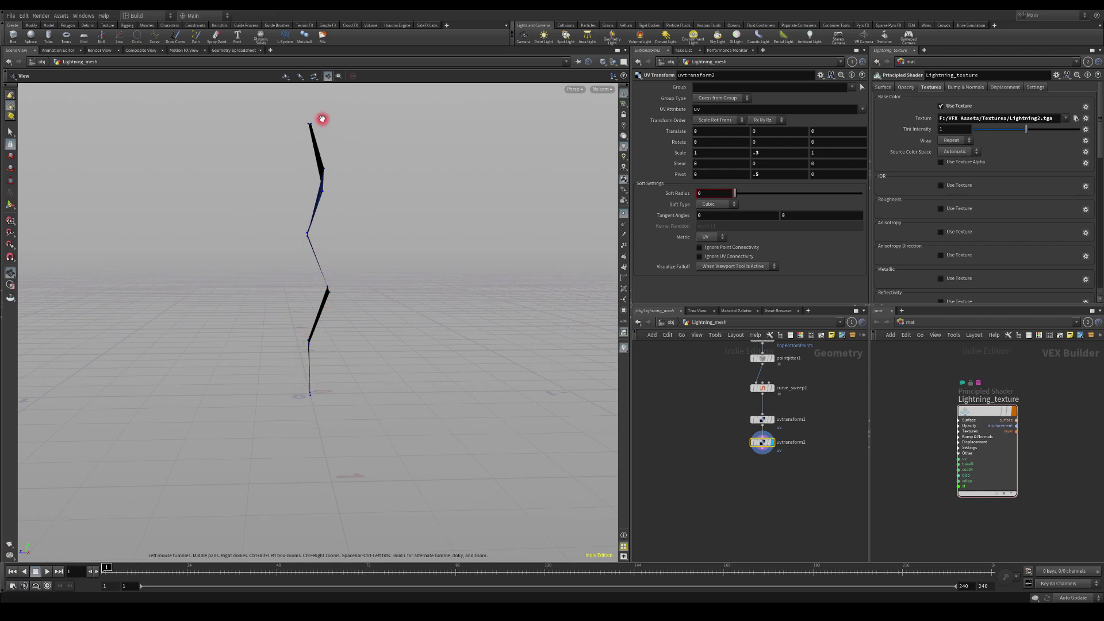
pyautogui.press('h')
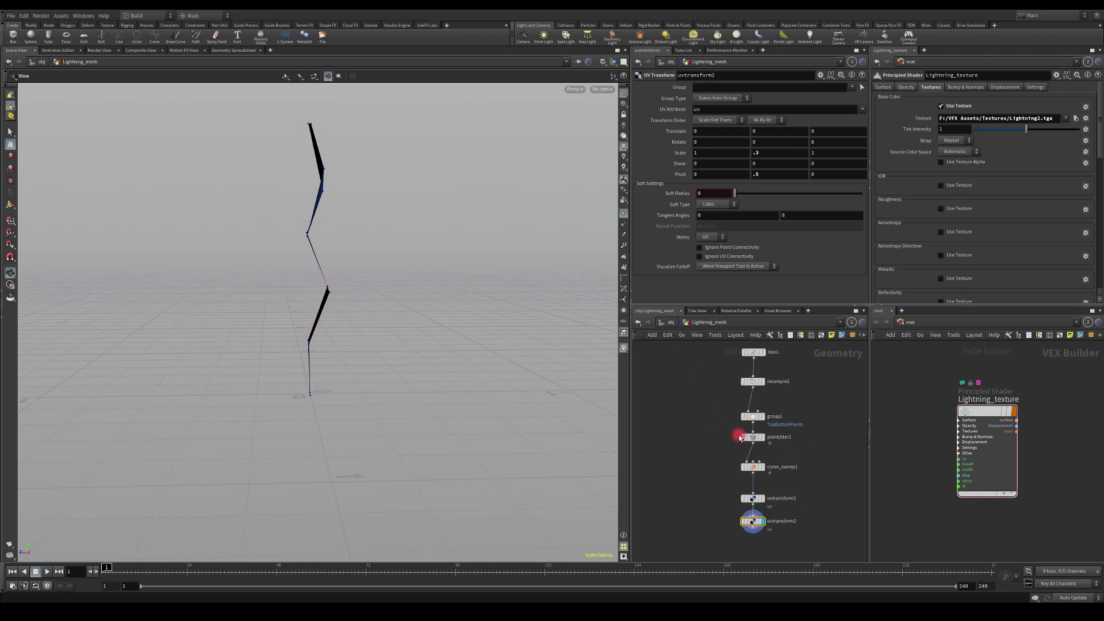
pyautogui.click(750, 439)
pyautogui.moveTo(751, 455); pyautogui.dragTo(747, 461)
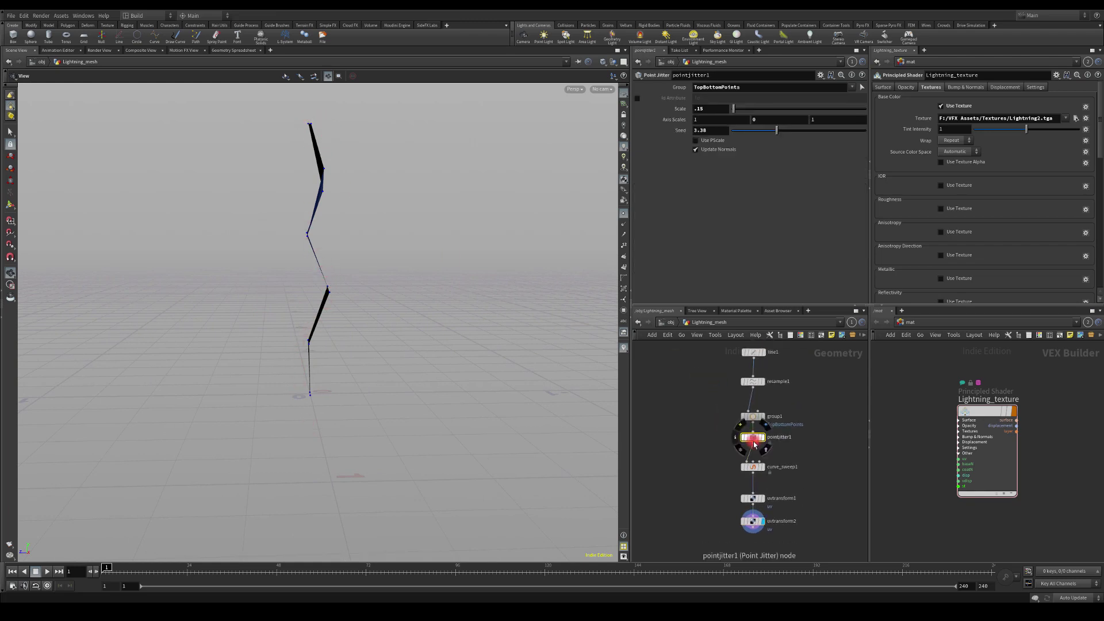
pyautogui.click(701, 171)
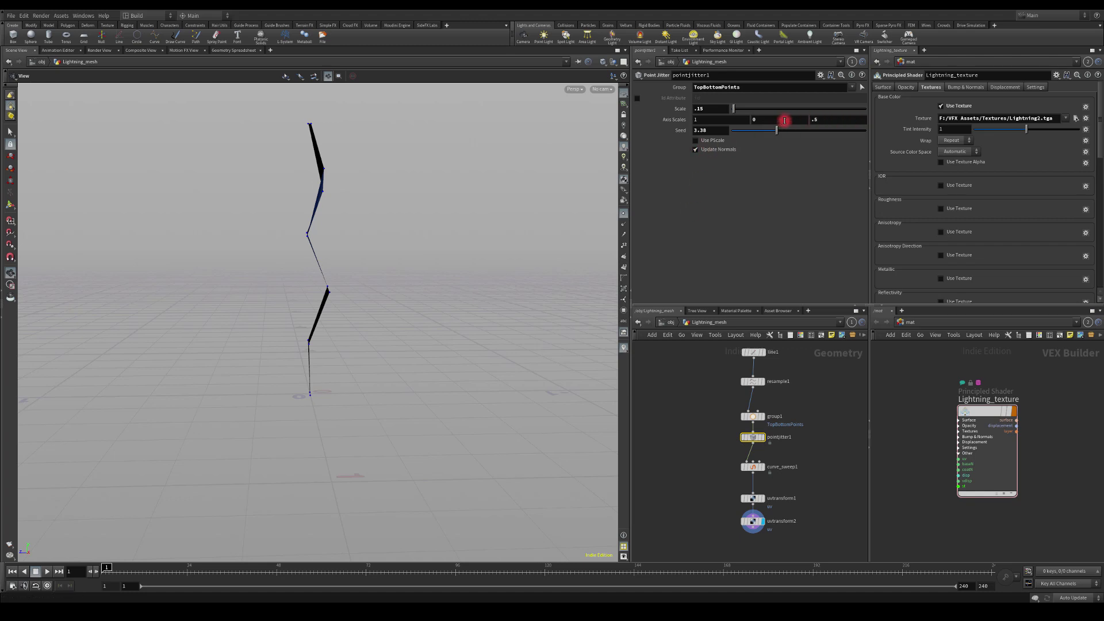
pyautogui.doubleClick(820, 120)
pyautogui.write('.2')
pyautogui.press('Return')
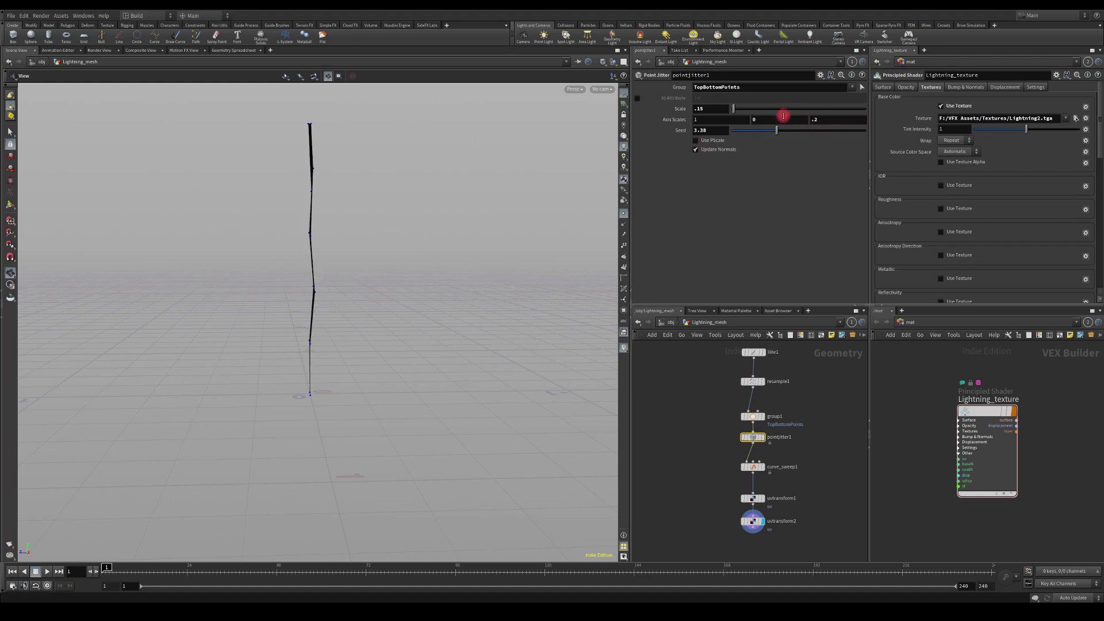
pyautogui.doubleClick(824, 117)
pyautogui.write('.4')
pyautogui.press('Return')
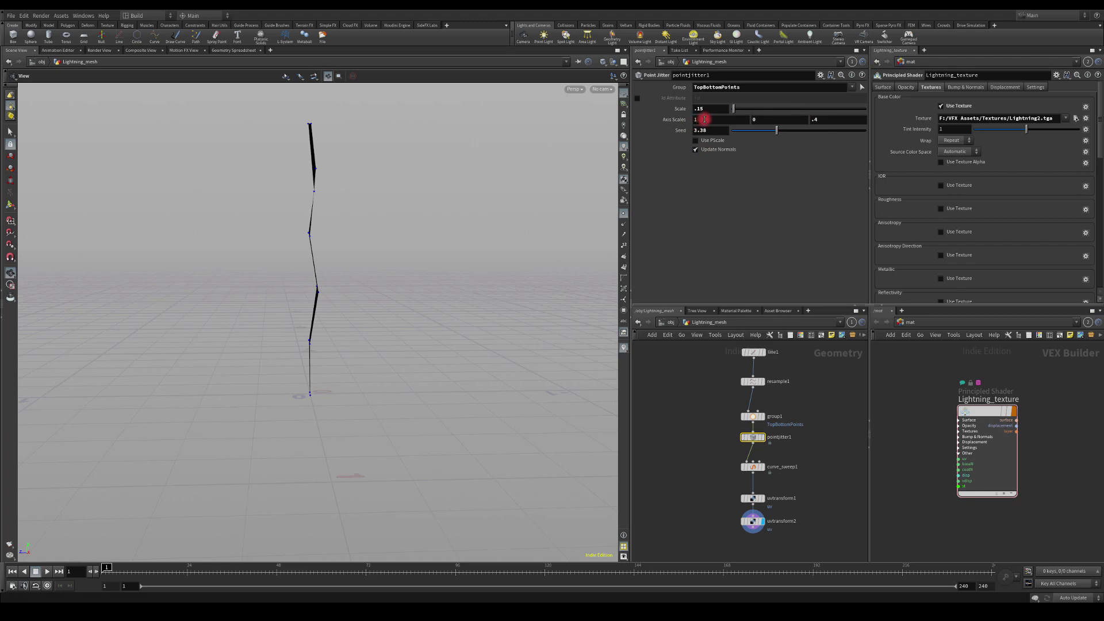
# - Set the Y axis scale of pointjitter1 to 0.2 and change its seed to 4.34
pyautogui.doubleClick(758, 119)
pyautogui.press('Return')
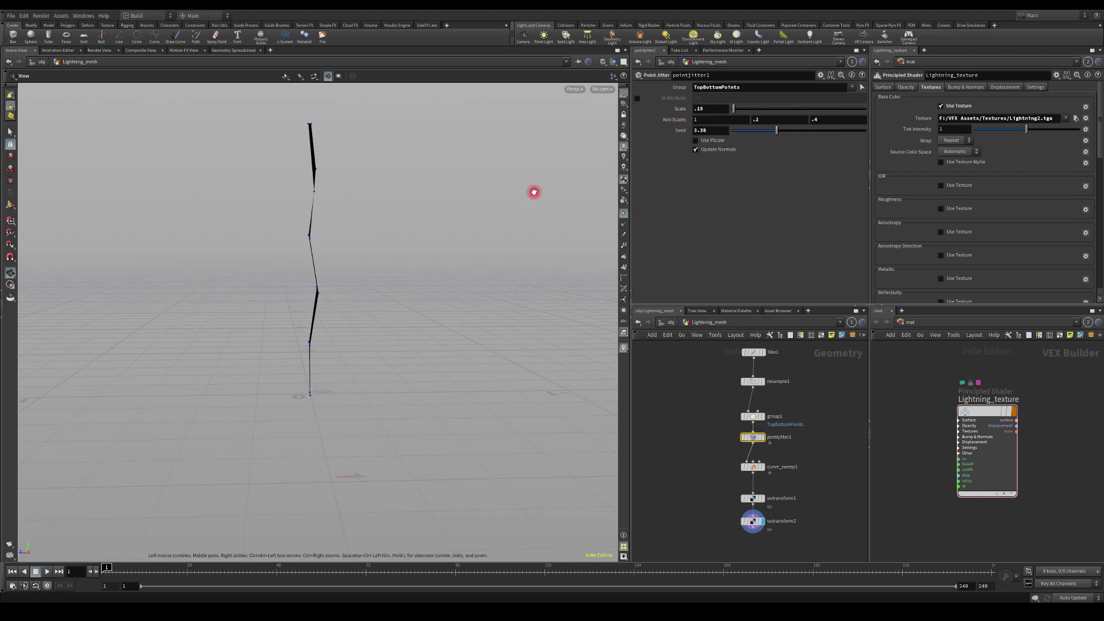
pyautogui.moveTo(205, 241); pyautogui.dragTo(488, 288)
pyautogui.moveTo(777, 130); pyautogui.dragTo(789, 132)
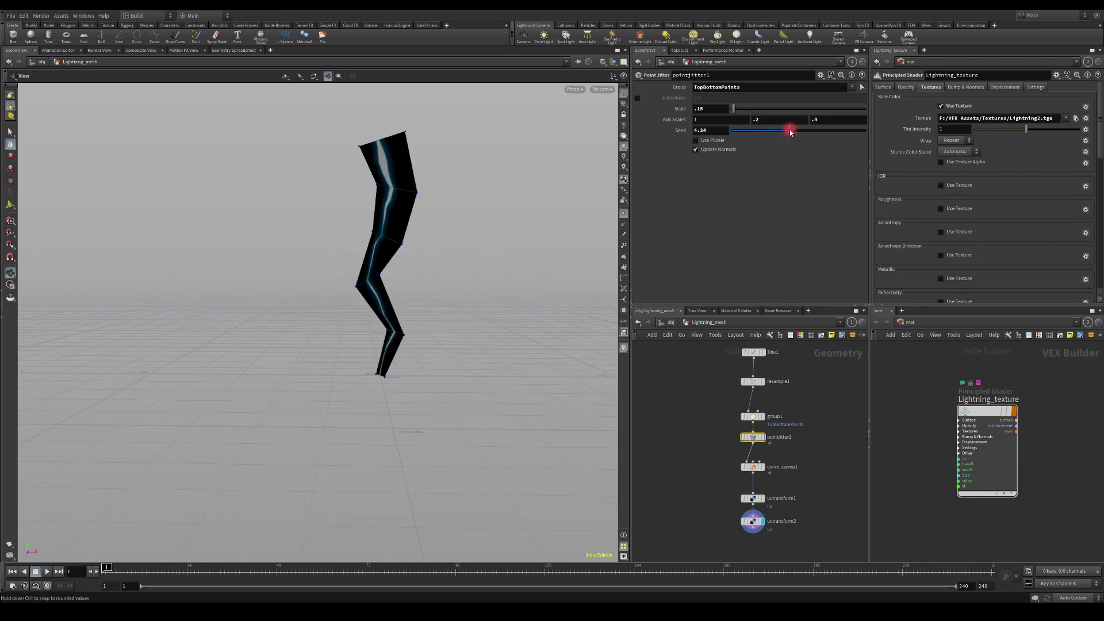
# - Change the seed of pointjitter1 to 3.6 and inspect the reshaped bolt
pyautogui.moveTo(471, 190); pyautogui.dragTo(434, 201)
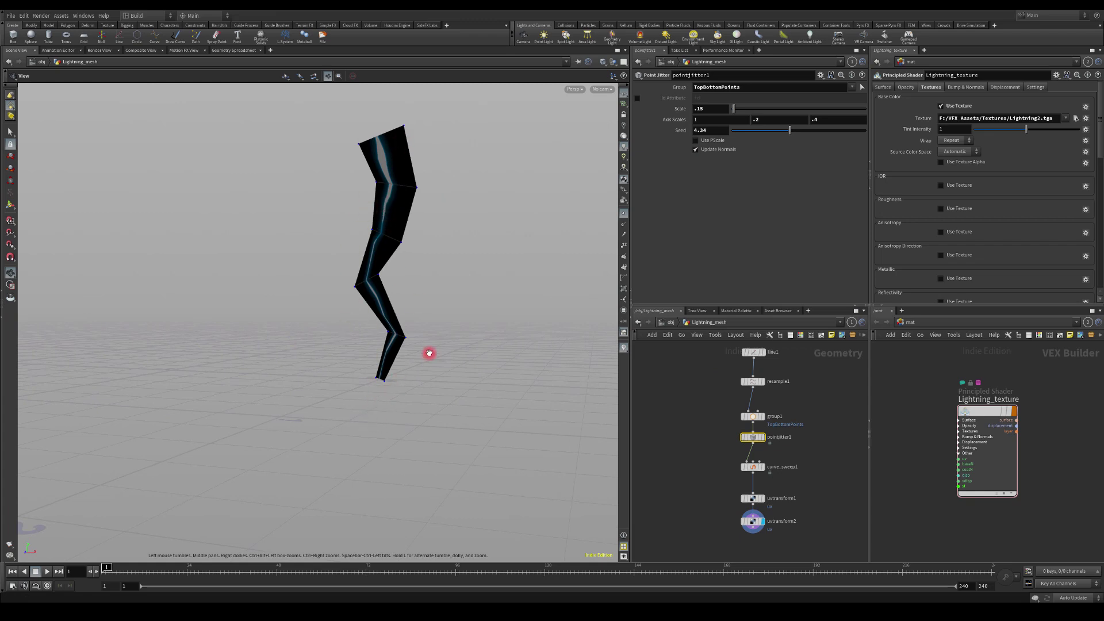
pyautogui.moveTo(789, 131); pyautogui.dragTo(781, 130)
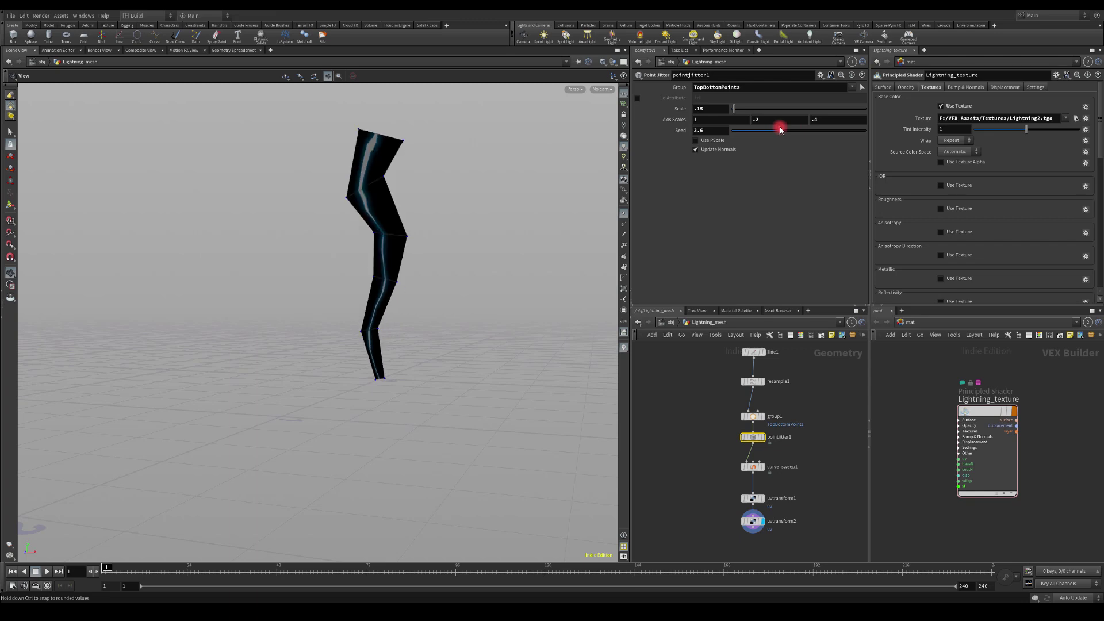
pyautogui.moveTo(316, 239); pyautogui.dragTo(358, 263)
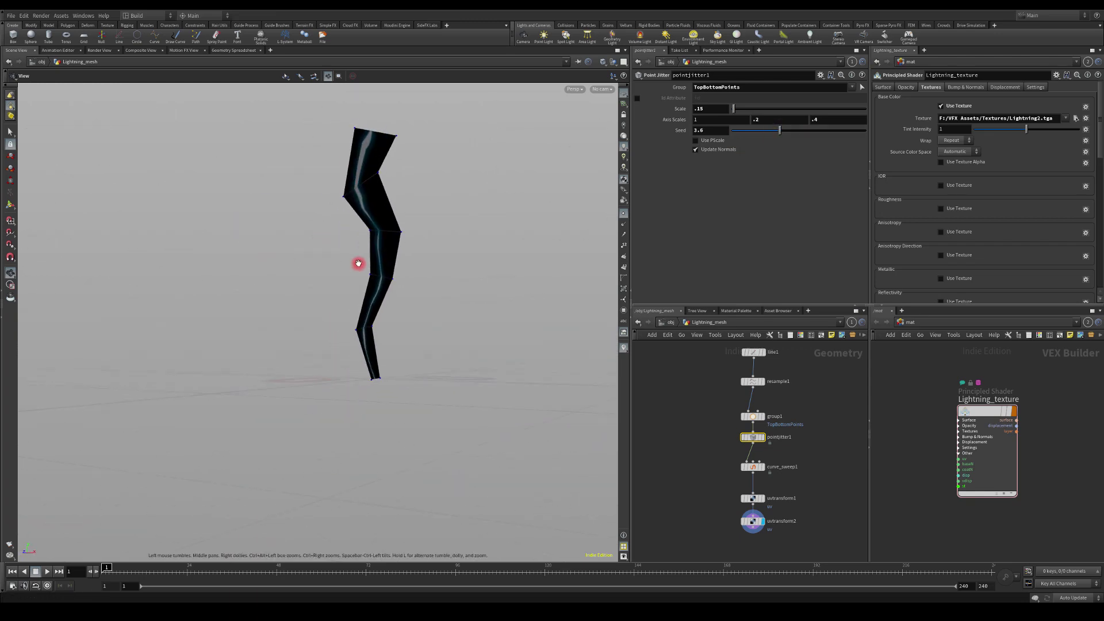
# - Move curve_sweep1, uvtransform1 and uvtransform2 down together to make room below pointjitter1
pyautogui.moveTo(695, 456); pyautogui.dragTo(686, 376, button='middle')
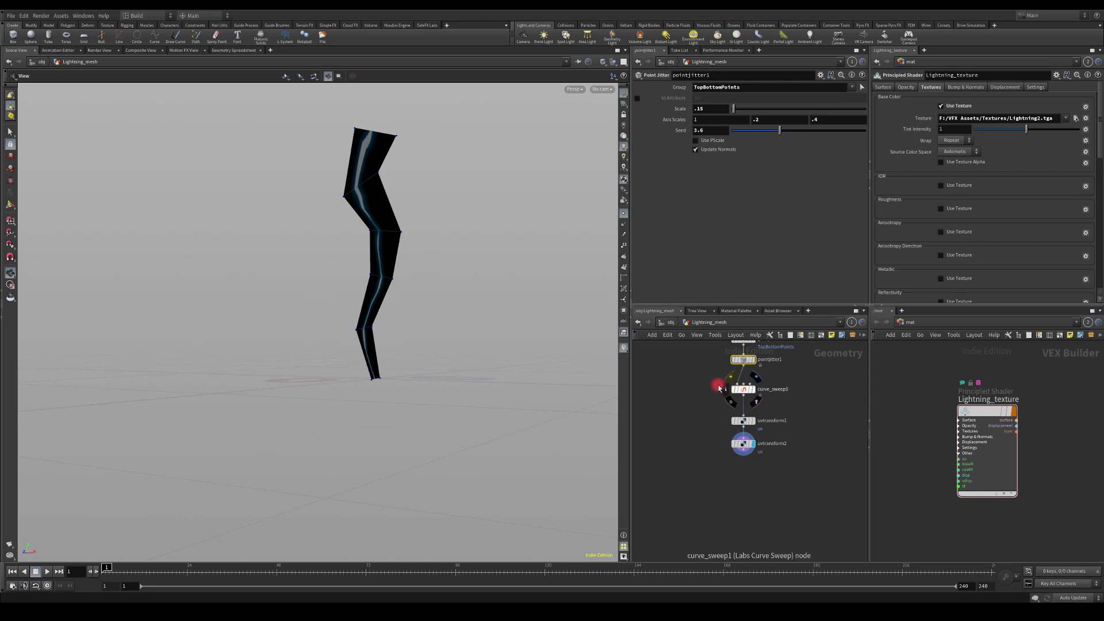
pyautogui.click(742, 420)
pyautogui.moveTo(742, 390); pyautogui.dragTo(745, 430)
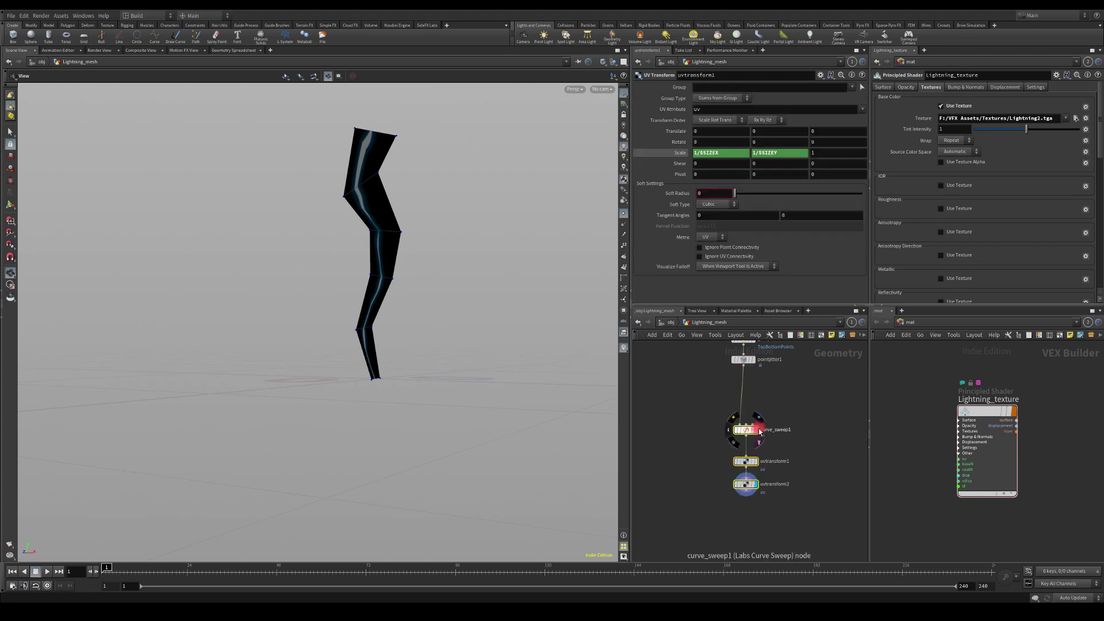
# - Insert a Resample node between pointjitter1 and curve_sweep1 and inspect the resampled bolt
pyautogui.moveTo(742, 387); pyautogui.dragTo(714, 383)
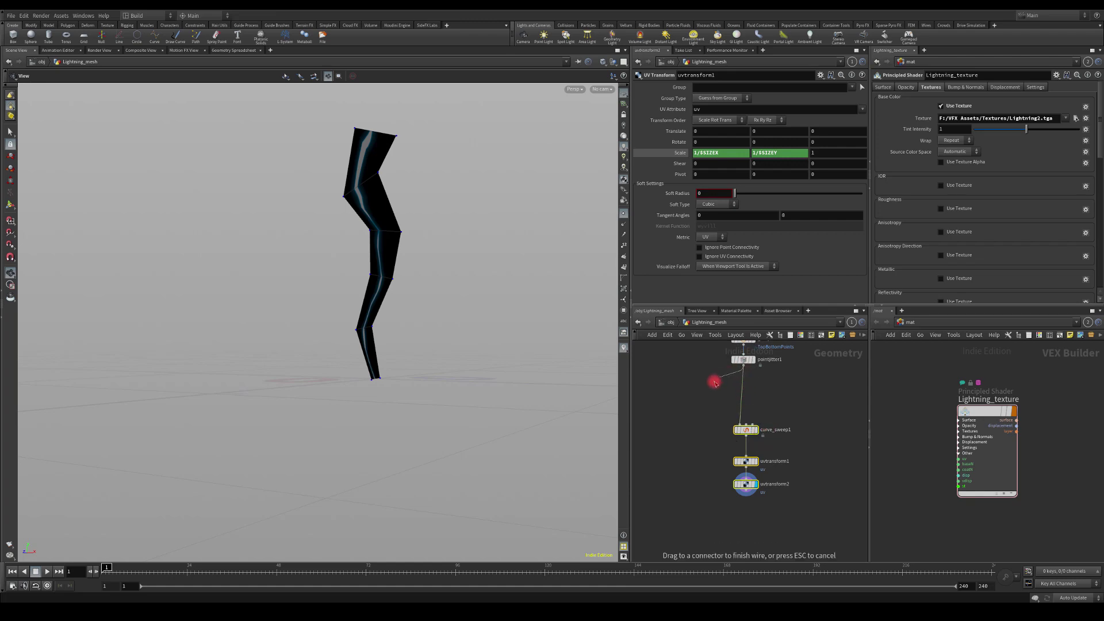
pyautogui.press('Tab')
pyautogui.write('re')
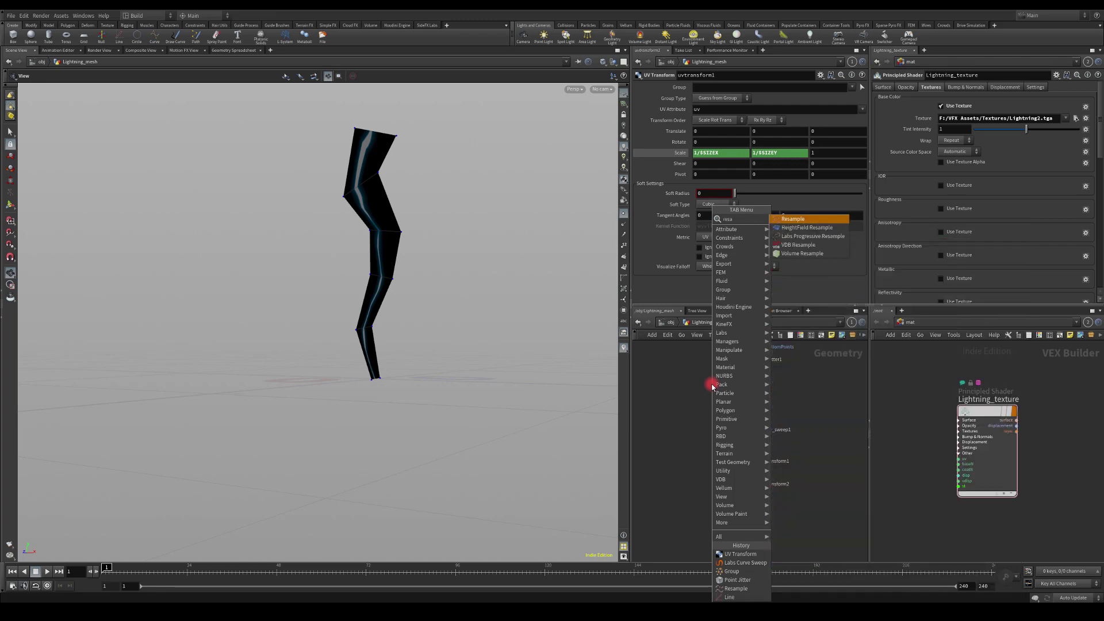
pyautogui.press('Return')
pyautogui.moveTo(719, 398); pyautogui.dragTo(745, 426)
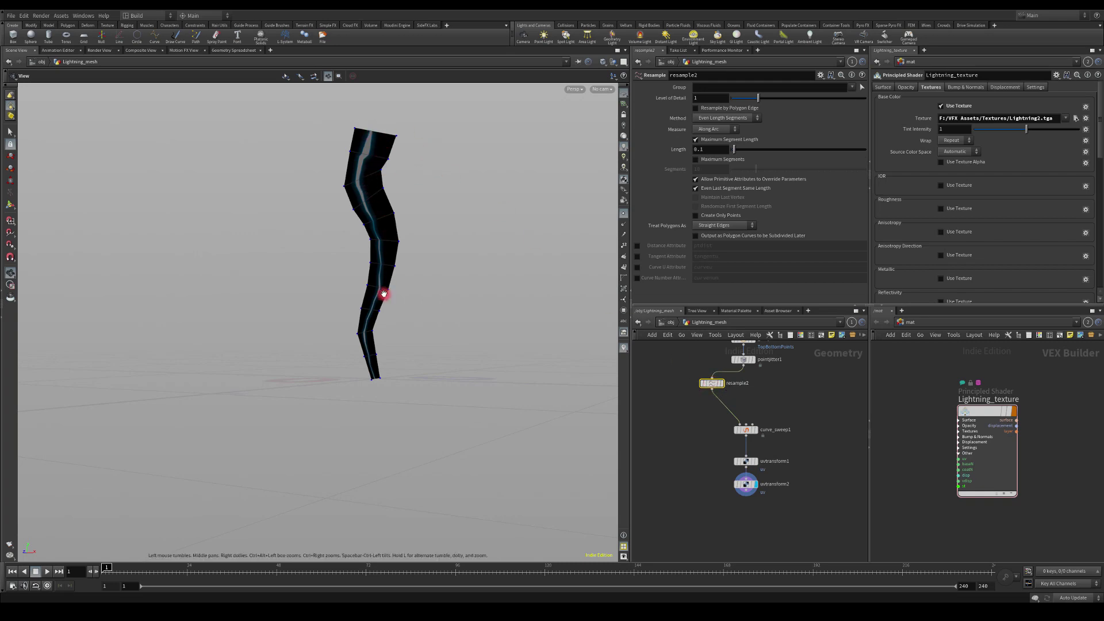
pyautogui.moveTo(448, 243)
pyautogui.mouseDown()
pyautogui.moveTo(456, 237)
pyautogui.moveTo(428, 217)
pyautogui.moveTo(435, 240)
pyautogui.mouseUp()
# - Add a Subdivide node fed by pointjitter1 and wire it into curve_sweep1 in place of resample2
pyautogui.moveTo(715, 386); pyautogui.dragTo(702, 385)
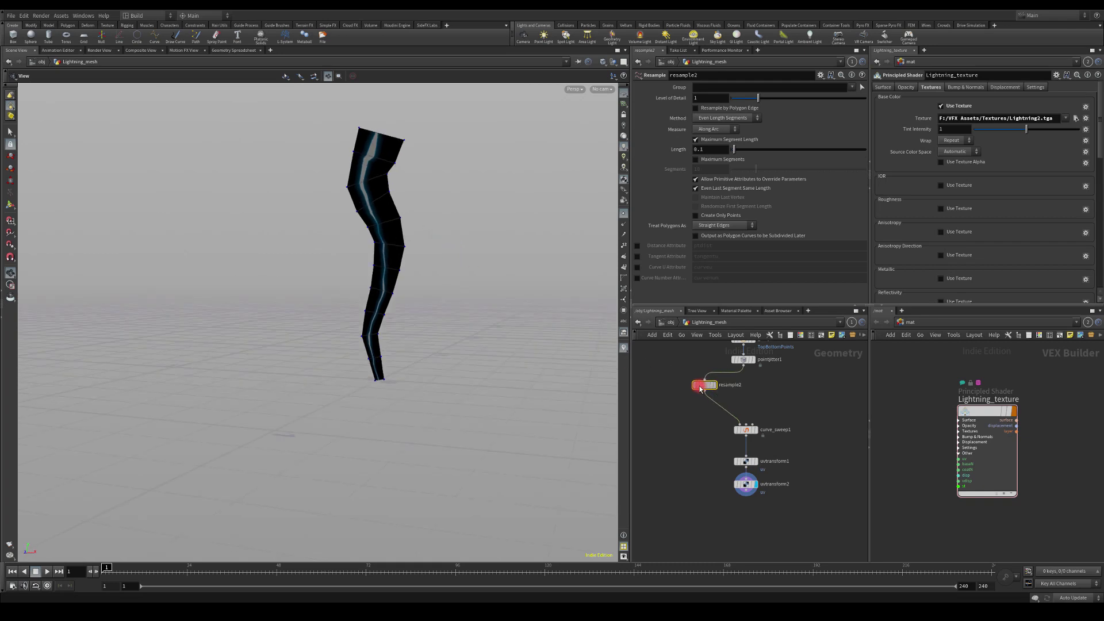
pyautogui.click(743, 365)
pyautogui.click(773, 390)
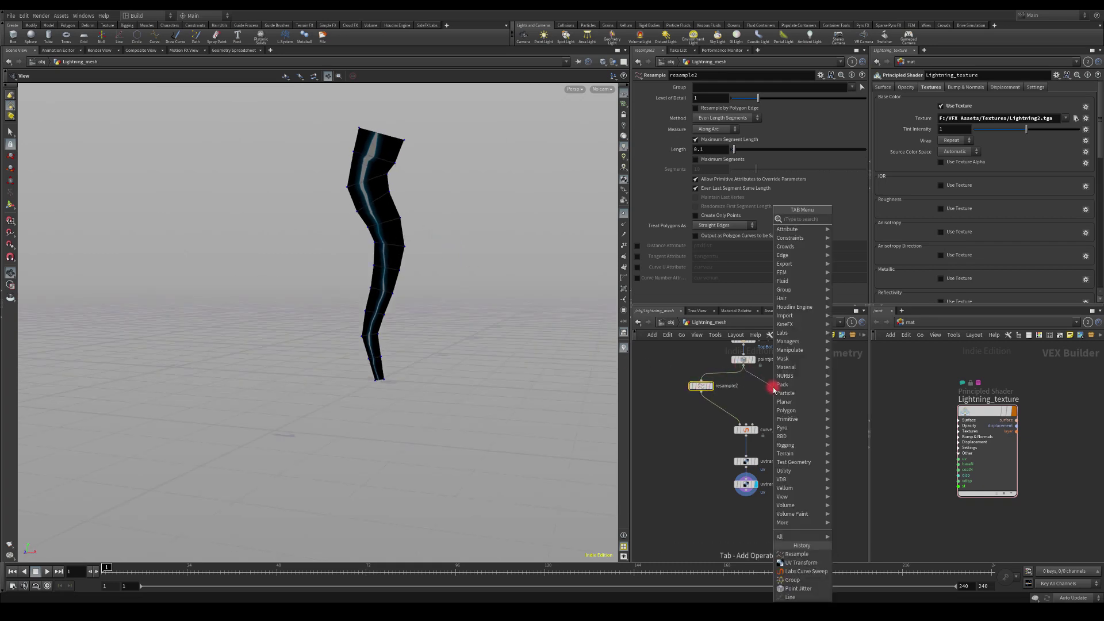
pyautogui.write('subdivide')
pyautogui.press('Return')
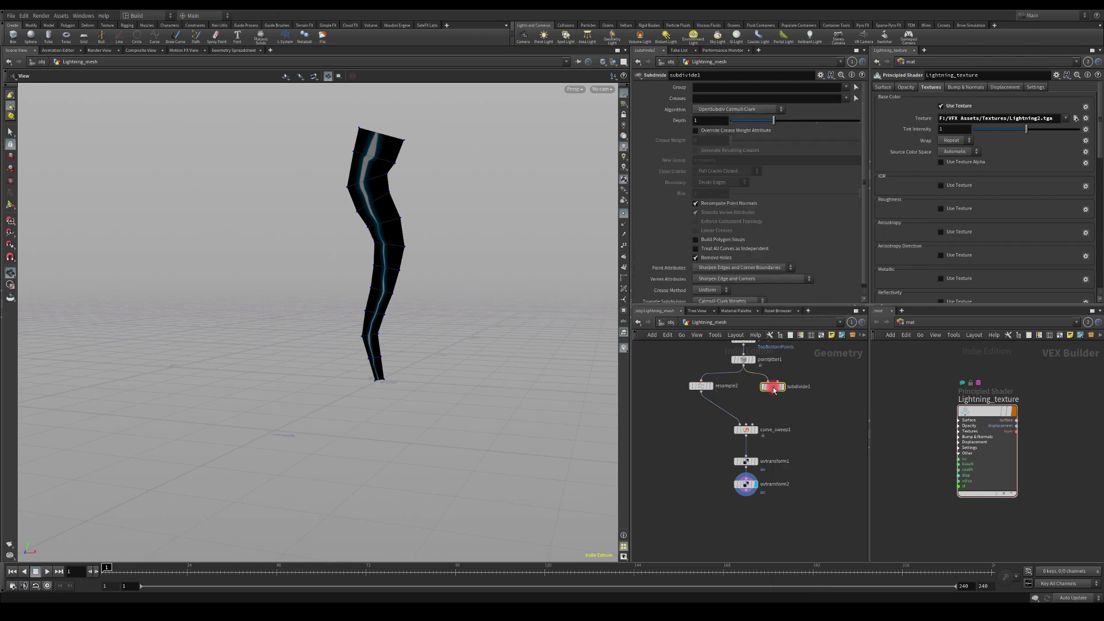
pyautogui.click(772, 386)
pyautogui.click(751, 413)
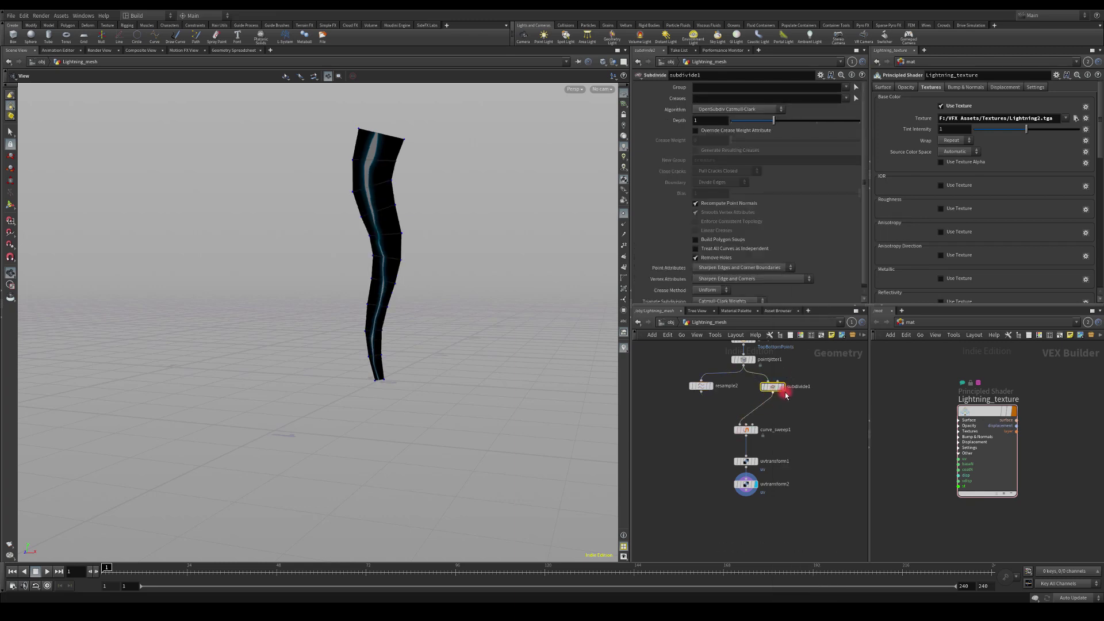
# - Delete the resample2 node and inspect the bolt with the Subdivide node wired in
pyautogui.moveTo(786, 395)
pyautogui.moveTo(680, 377)
pyautogui.click(699, 397)
pyautogui.press('Delete')
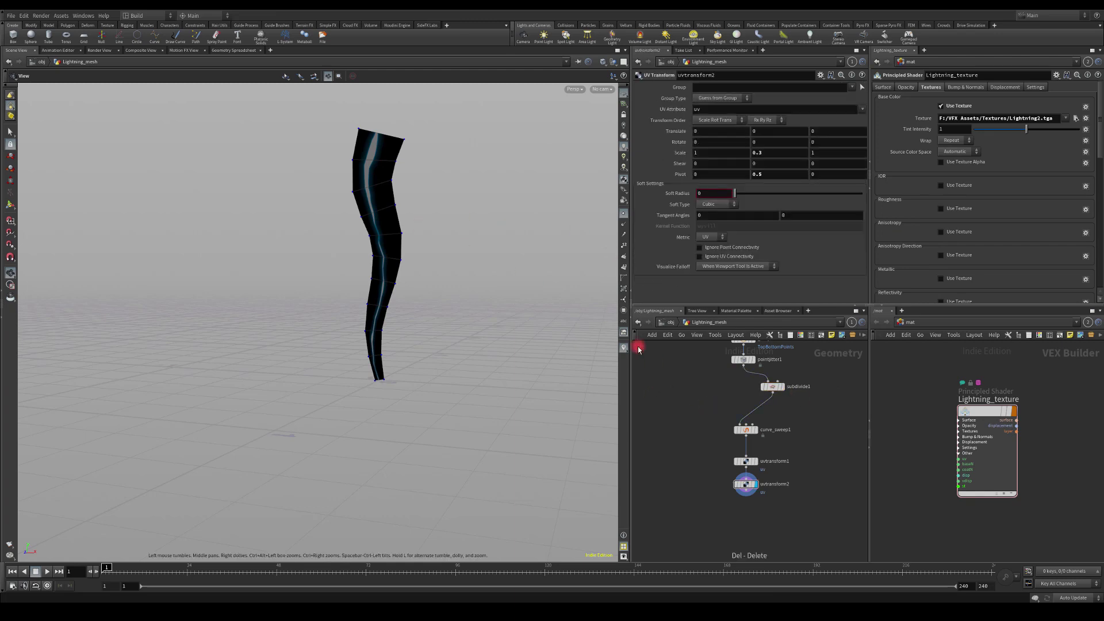
pyautogui.click(773, 387)
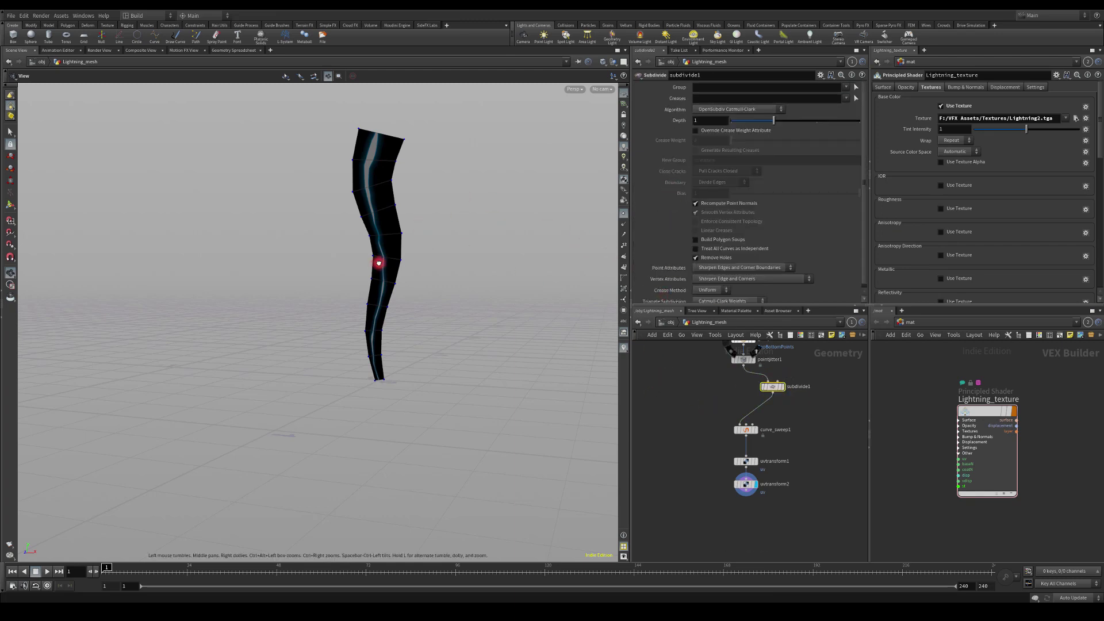
pyautogui.moveTo(382, 258); pyautogui.dragTo(362, 271)
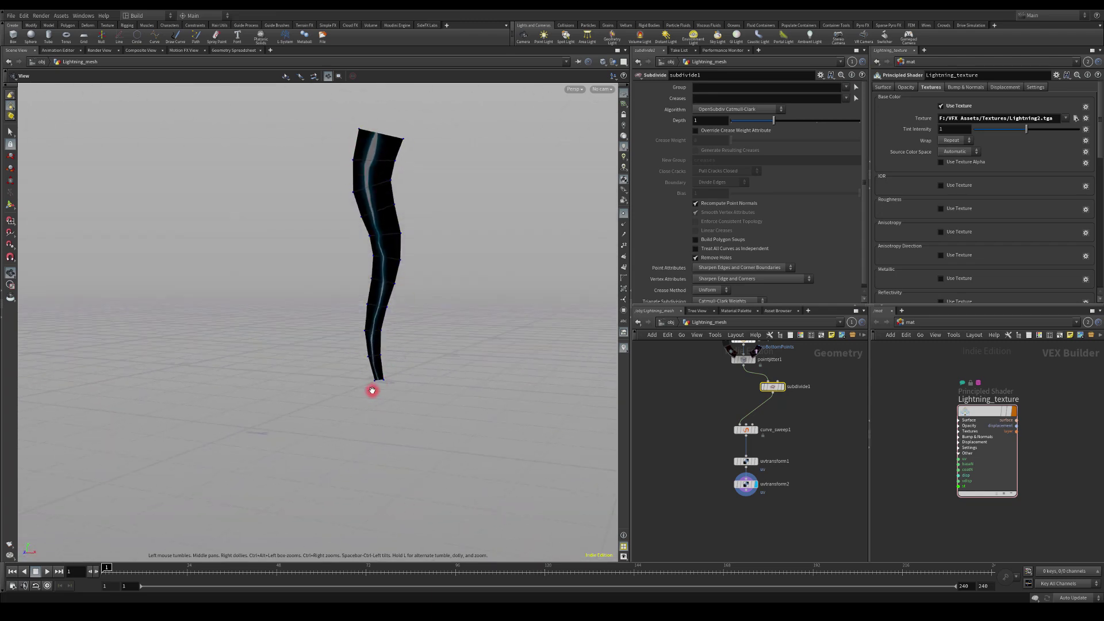
pyautogui.moveTo(372, 391); pyautogui.dragTo(504, 360)
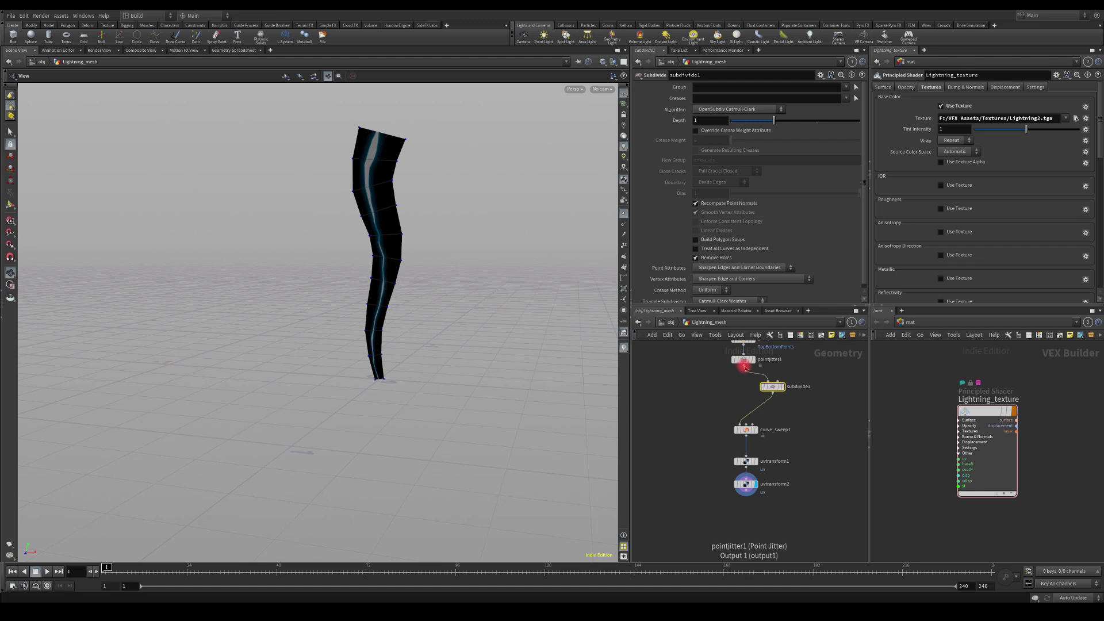
# - Add a Resample node fed by pointjitter1 and wire it into curve_sweep1 in place of subdivide1
pyautogui.press('Tab')
pyautogui.write('resample')
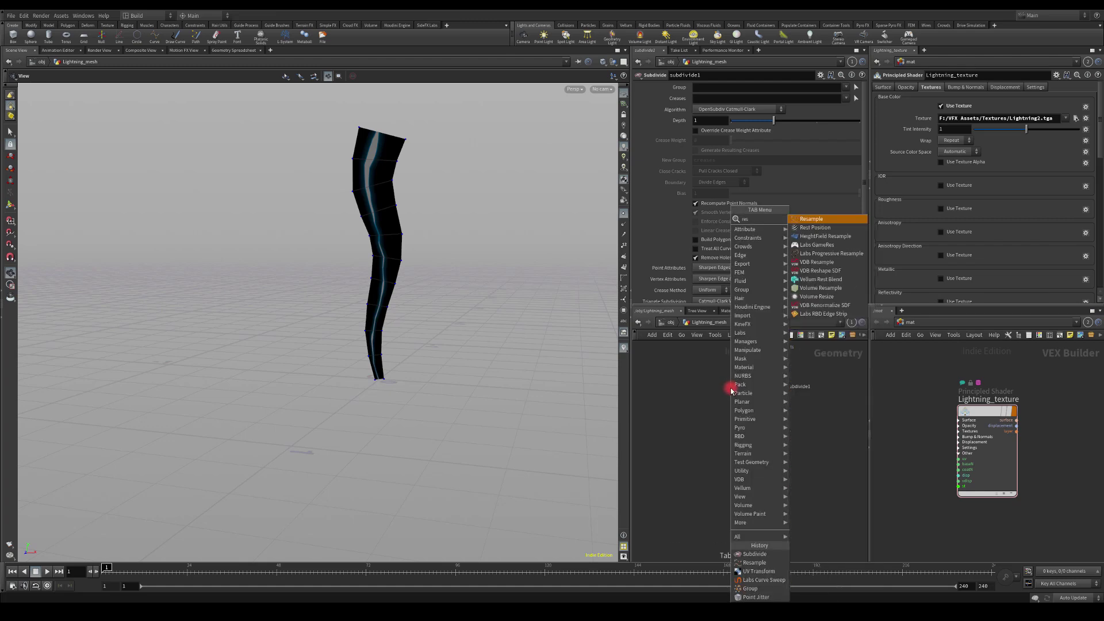
pyautogui.press('Return')
pyautogui.click(730, 388)
pyautogui.moveTo(741, 416); pyautogui.dragTo(732, 389)
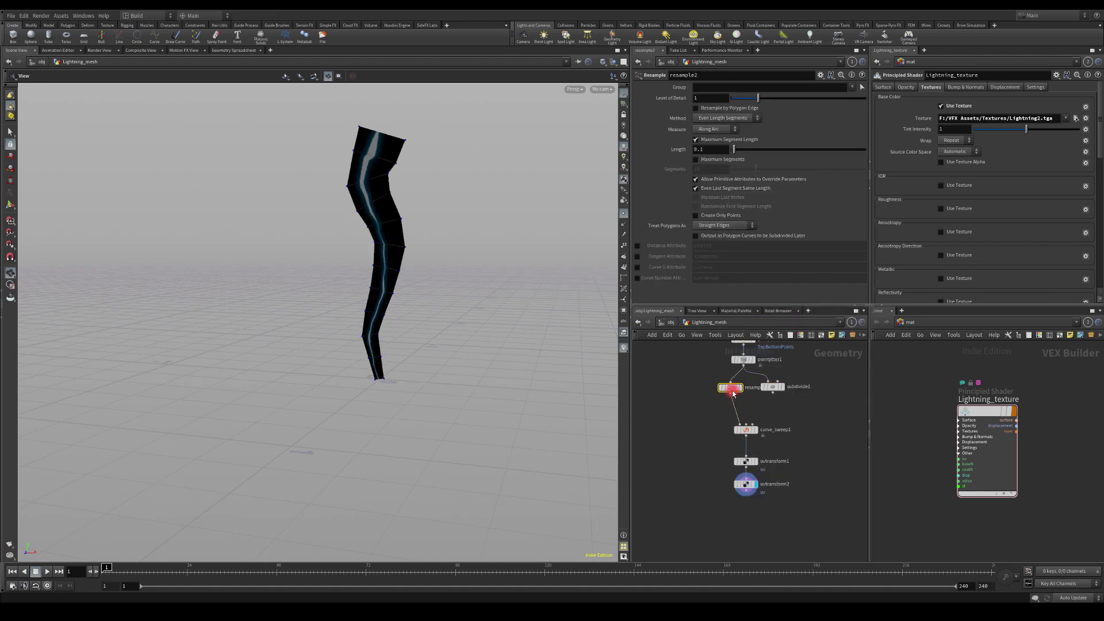
# - Make resample2 limit the curve by maximum segments instead of maximum segment length, and lower its segment count slightly
pyautogui.click(709, 142)
pyautogui.click(703, 159)
pyautogui.moveTo(757, 170)
pyautogui.mouseDown()
pyautogui.moveTo(732, 173)
pyautogui.moveTo(753, 173)
pyautogui.mouseUp()
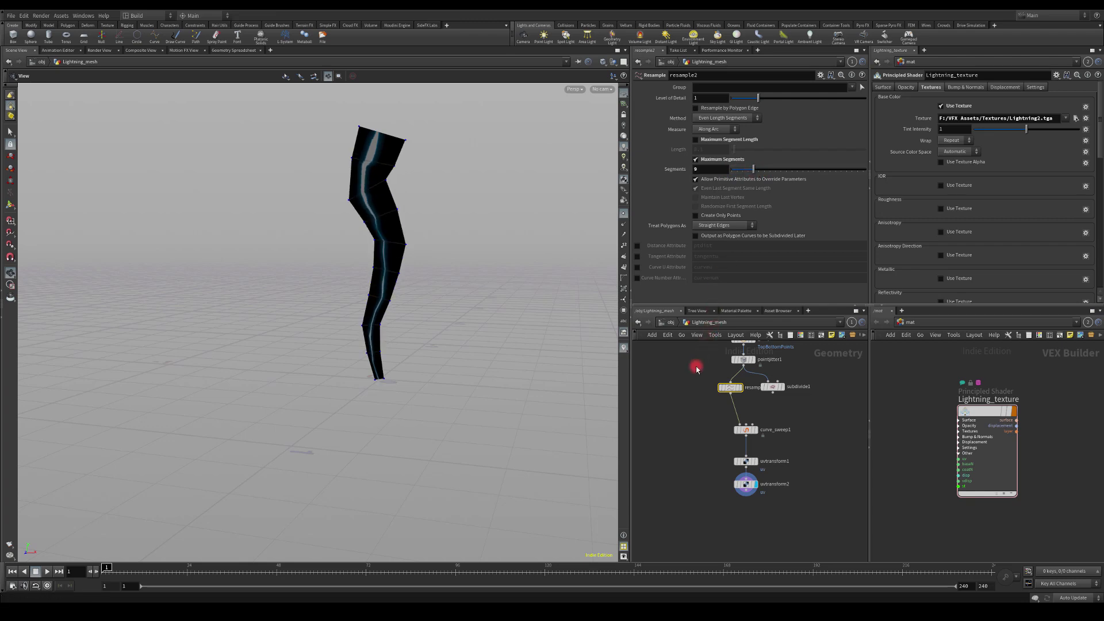
# - Set the seed of pointjitter1 to 3.73
pyautogui.moveTo(686, 398); pyautogui.dragTo(688, 432, button='middle')
pyautogui.click(745, 393)
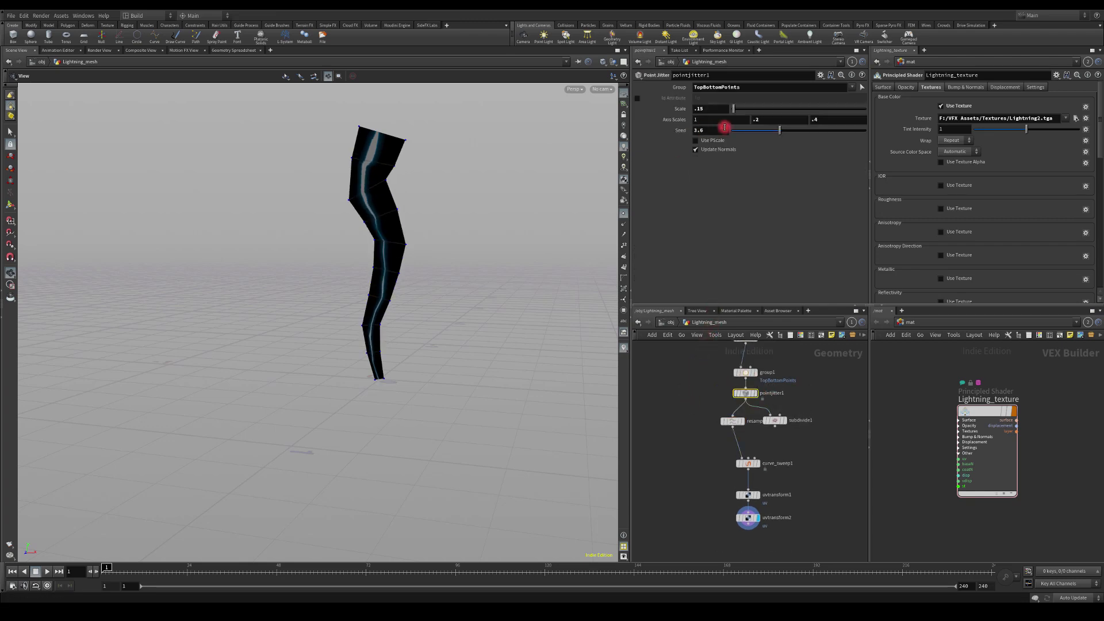
pyautogui.moveTo(776, 128)
pyautogui.mouseDown()
pyautogui.moveTo(796, 131)
pyautogui.moveTo(782, 129)
pyautogui.mouseUp()
# - Insert a second Point Jitter node between resample2 and curve_sweep1
pyautogui.moveTo(697, 450); pyautogui.dragTo(693, 404, button='middle')
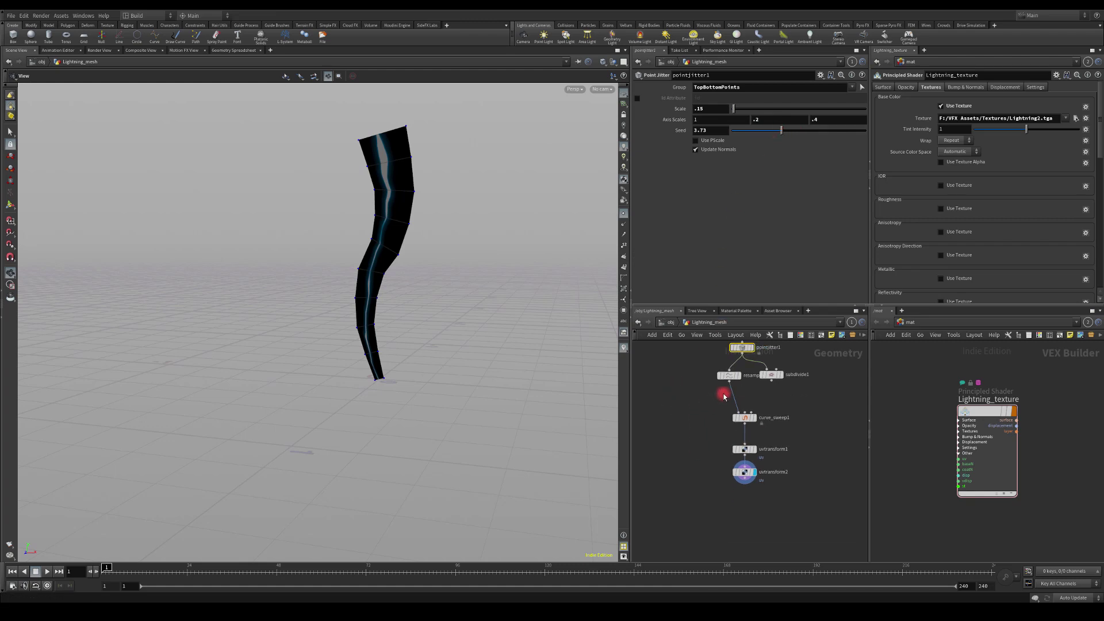
pyautogui.click(728, 380)
pyautogui.press('Tab')
pyautogui.write('po')
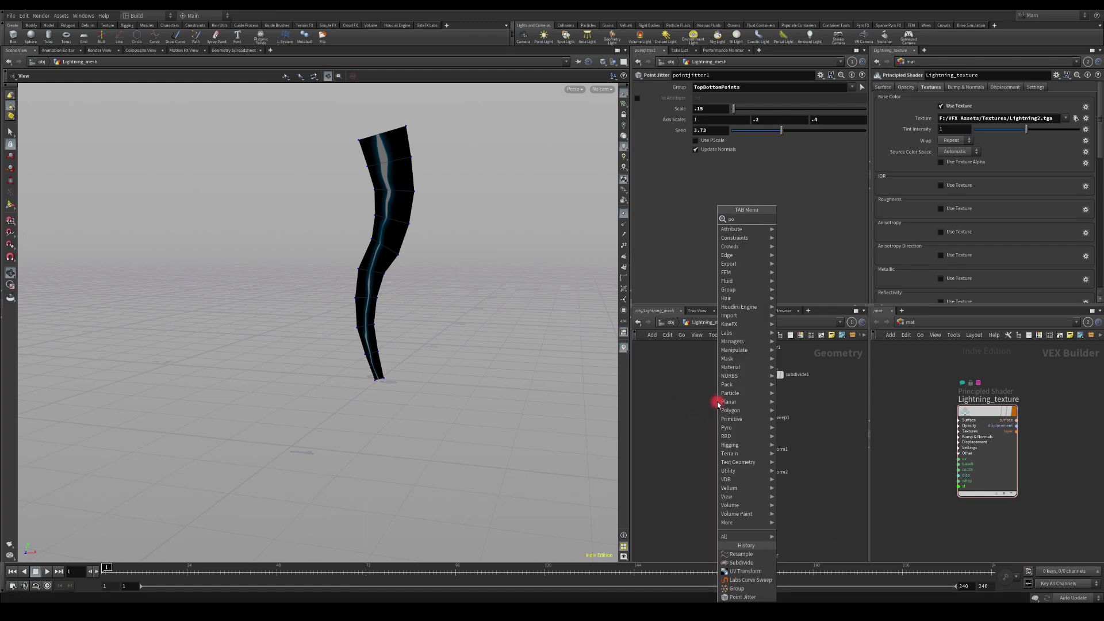
pyautogui.press('Return')
pyautogui.click(718, 402)
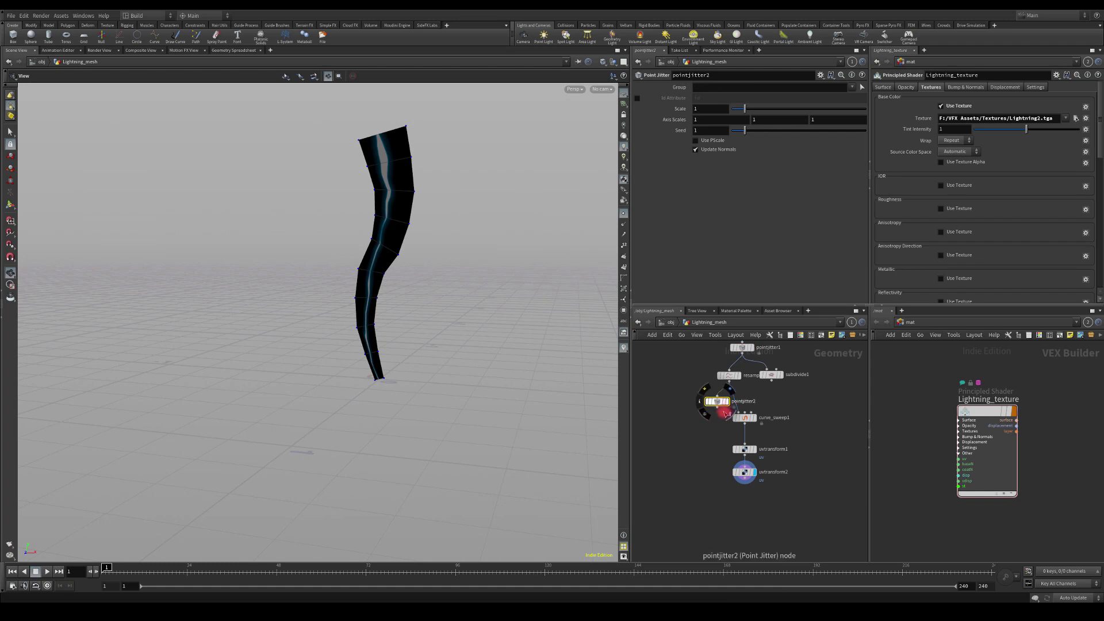
pyautogui.click(745, 414)
pyautogui.moveTo(717, 399); pyautogui.dragTo(729, 393)
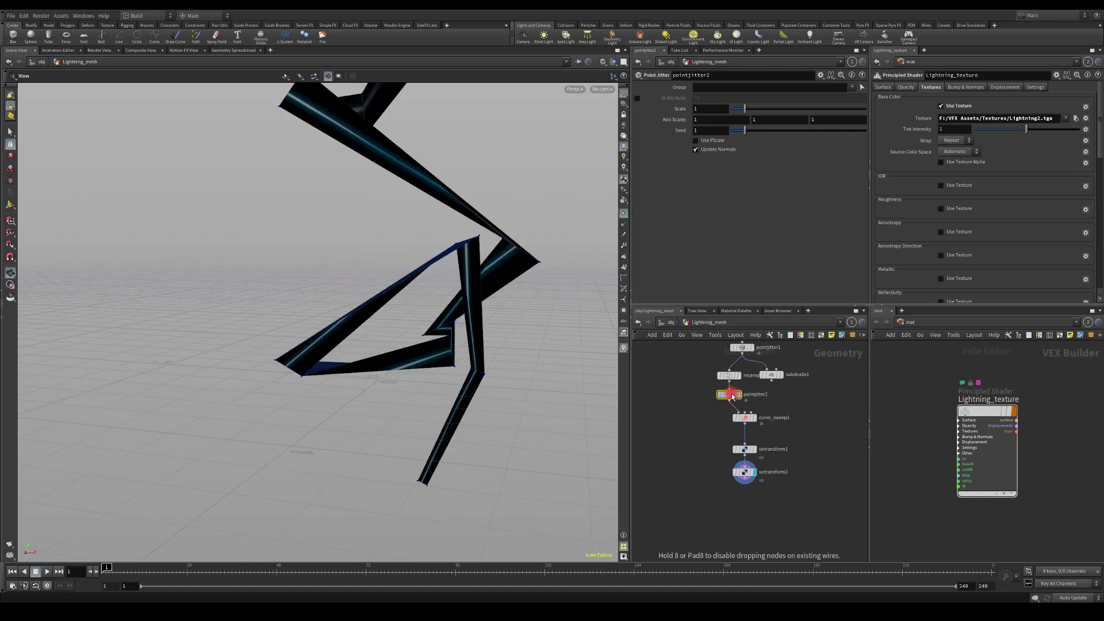
# - Limit pointjitter2 to the TopBottomPoints group and set its X, Y and Z axis scales to 0
pyautogui.click(850, 89)
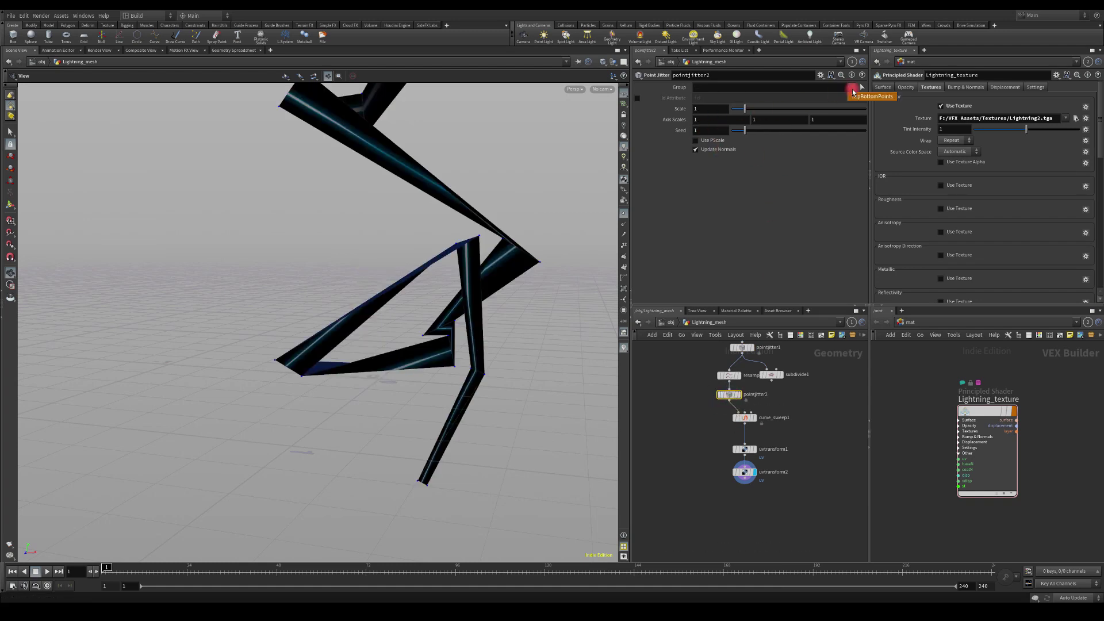
pyautogui.click(856, 102)
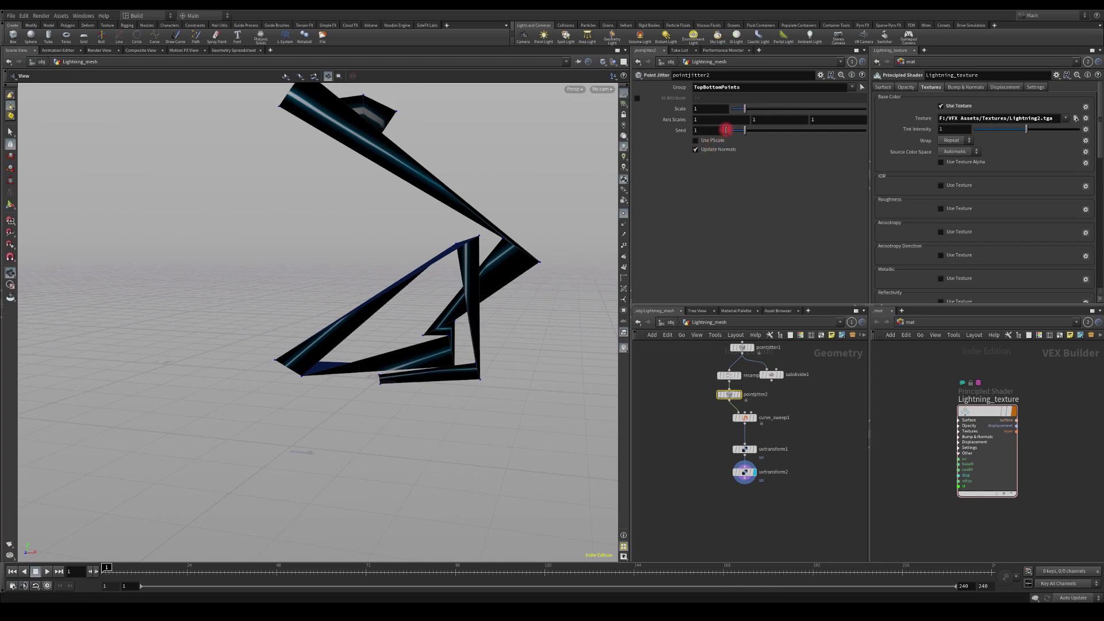
pyautogui.write('0')
pyautogui.press('Return')
pyautogui.click(820, 119)
pyautogui.write('0')
pyautogui.press('Return')
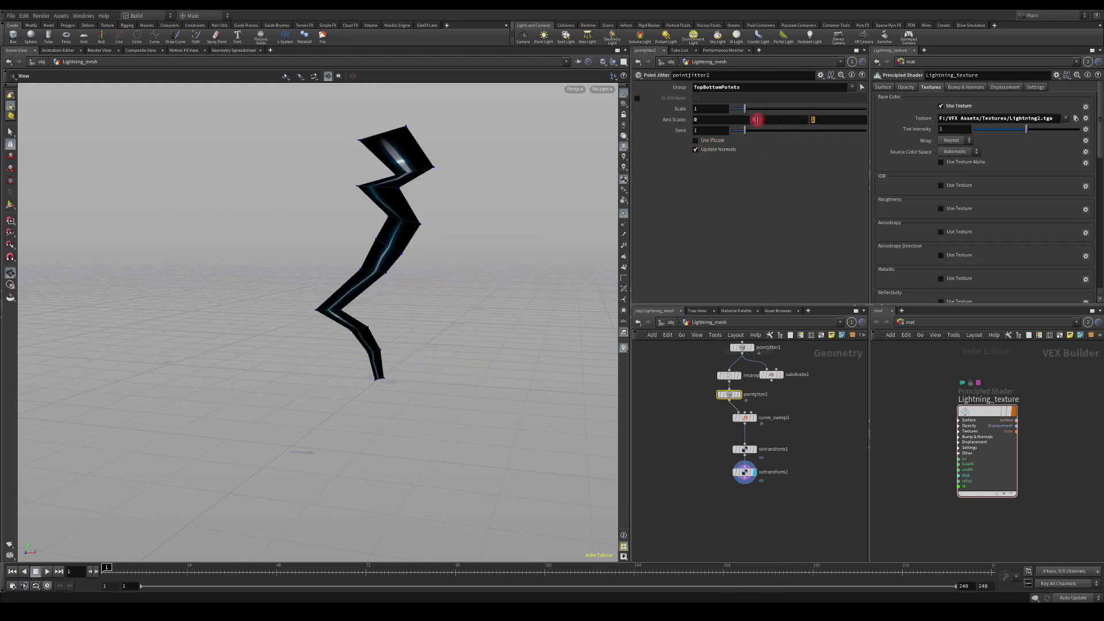
pyautogui.click(720, 119)
pyautogui.write('0')
pyautogui.press('Return')
# - Try an X axis scale of 1 on pointjitter2 and return it to 0
pyautogui.click(702, 122)
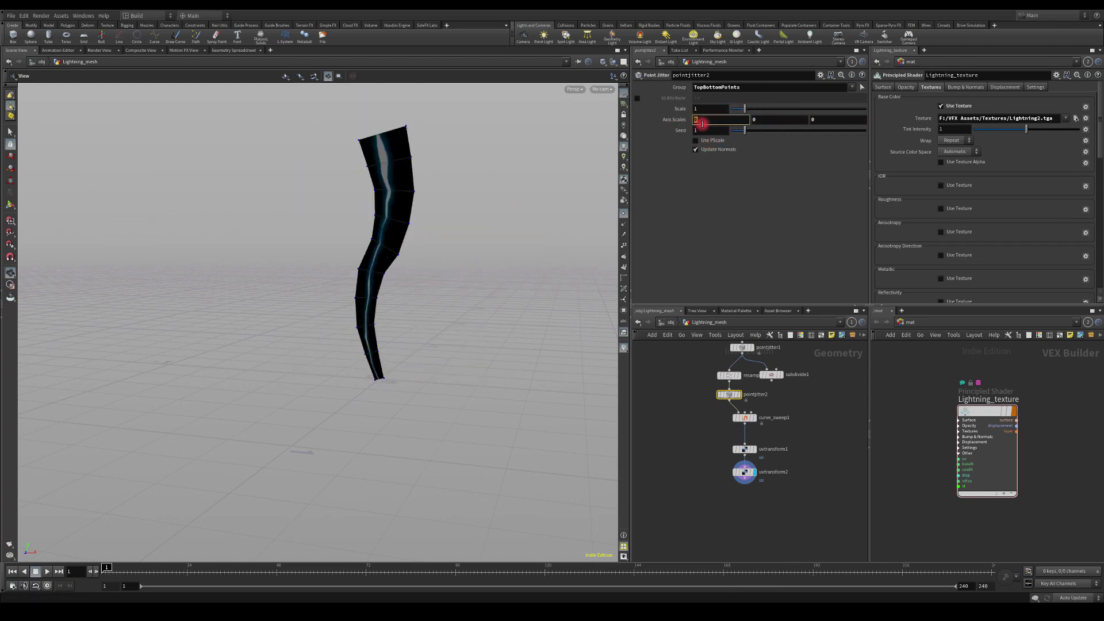
pyautogui.write('1')
pyautogui.press('Return')
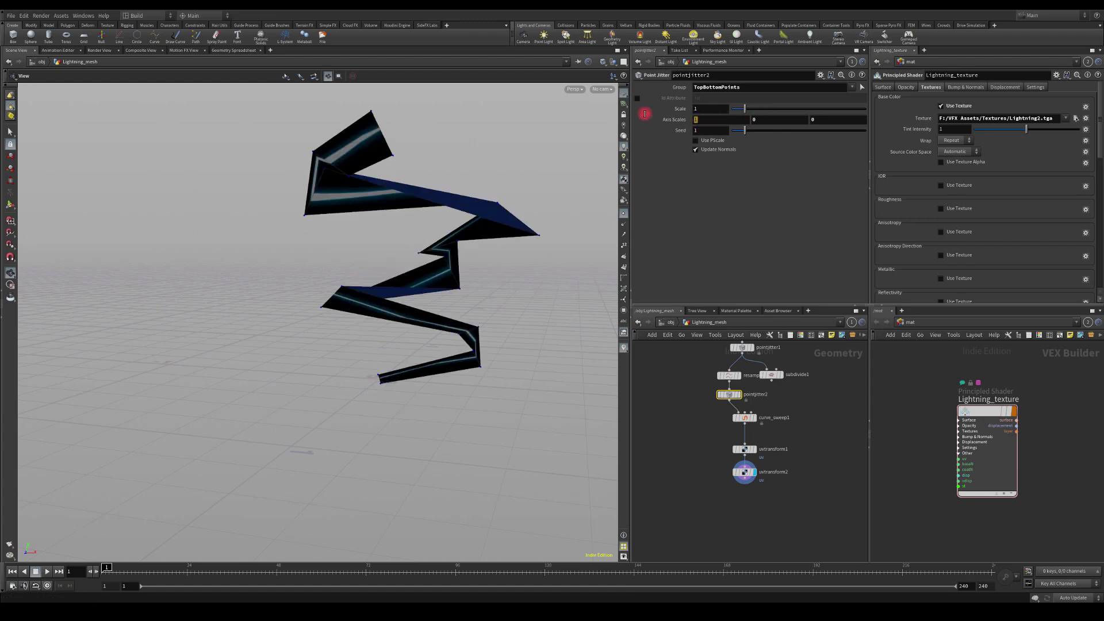
pyautogui.write('0')
pyautogui.press('Return')
# - Try Y axis scales of 0.5 and 0.2 on pointjitter2, and reduce its overall scale to 0.55
pyautogui.write('.5')
pyautogui.press('Return')
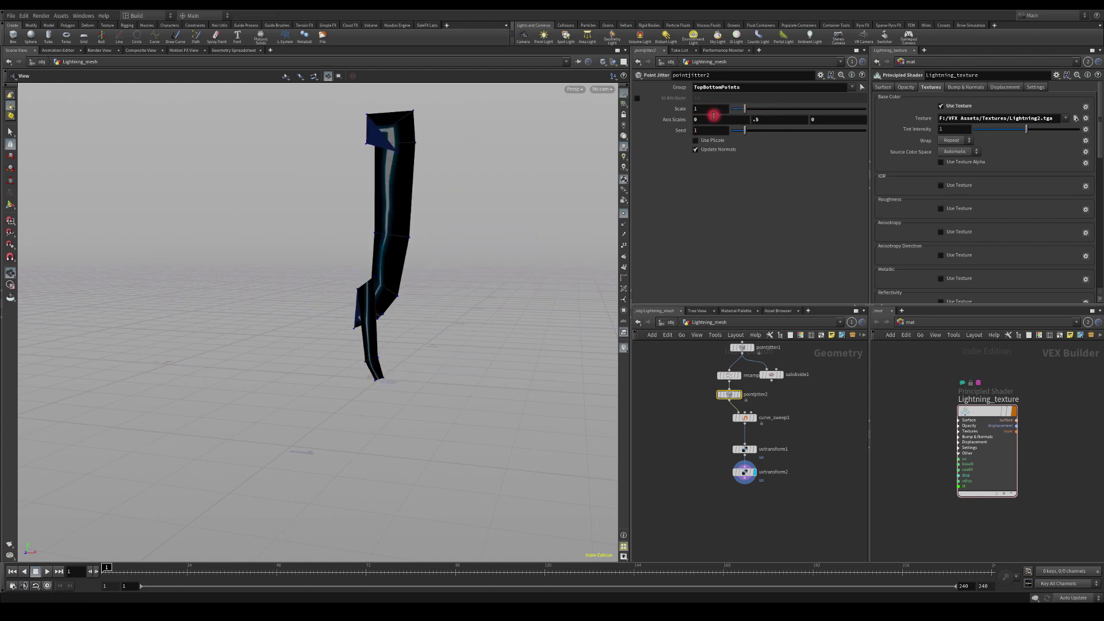
pyautogui.write('.2')
pyautogui.press('Return')
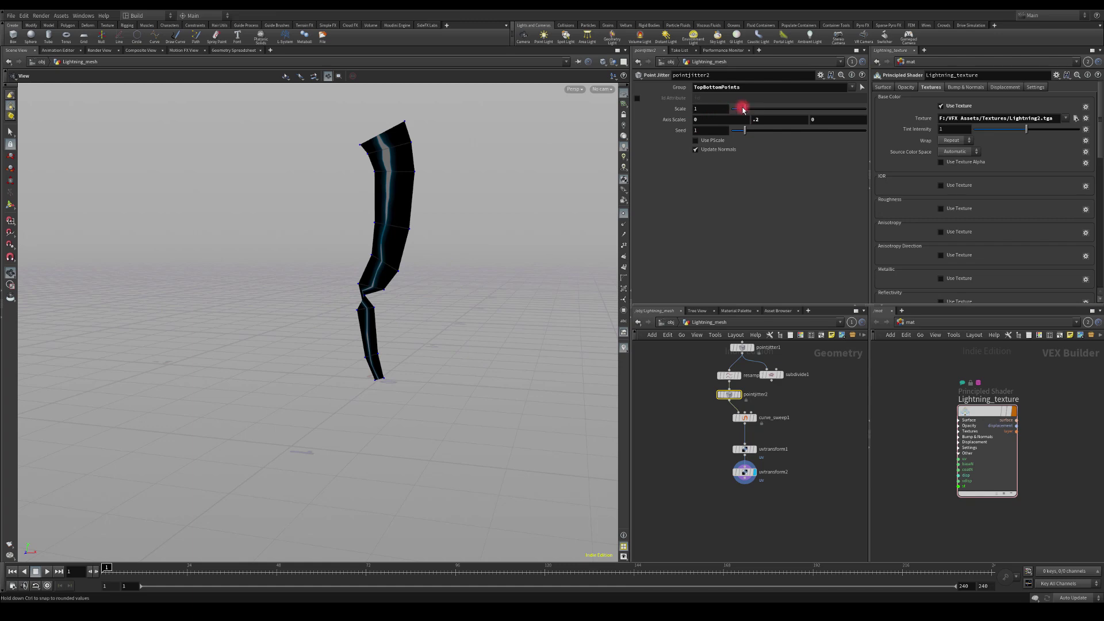
pyautogui.moveTo(732, 109); pyautogui.dragTo(741, 111)
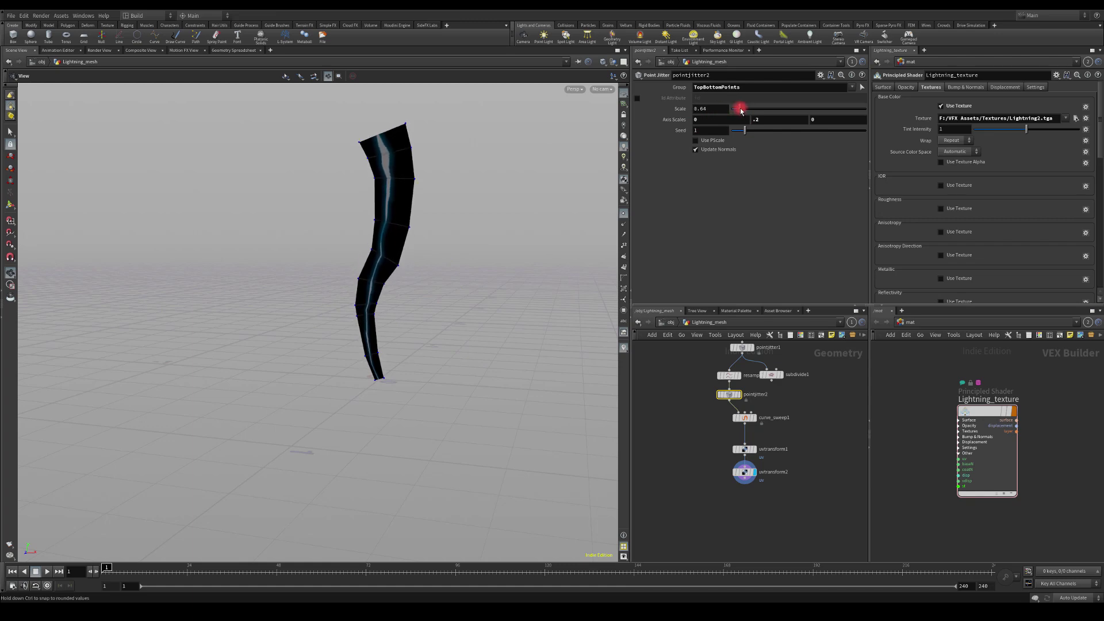
# - Set the Y axis scale of pointjitter2 to 0 and its X axis scale to 1
pyautogui.doubleClick(773, 119)
pyautogui.write('0')
pyautogui.doubleClick(707, 119)
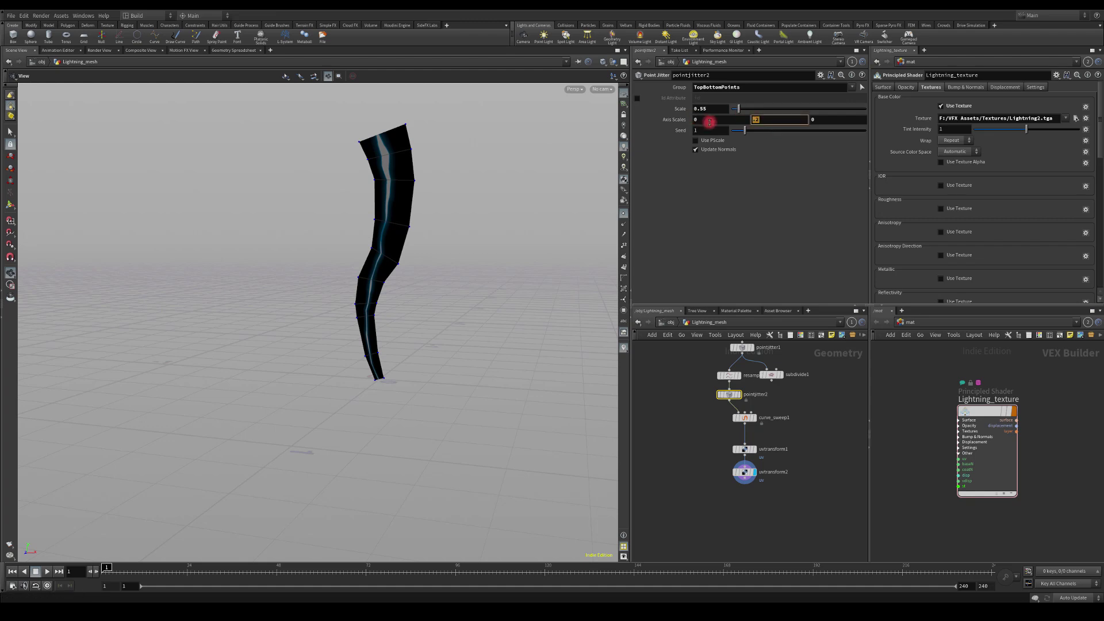
pyautogui.write('1')
pyautogui.press('Return')
# - Try a lower overall scale on pointjitter2 and delete the node
pyautogui.doubleClick(708, 119)
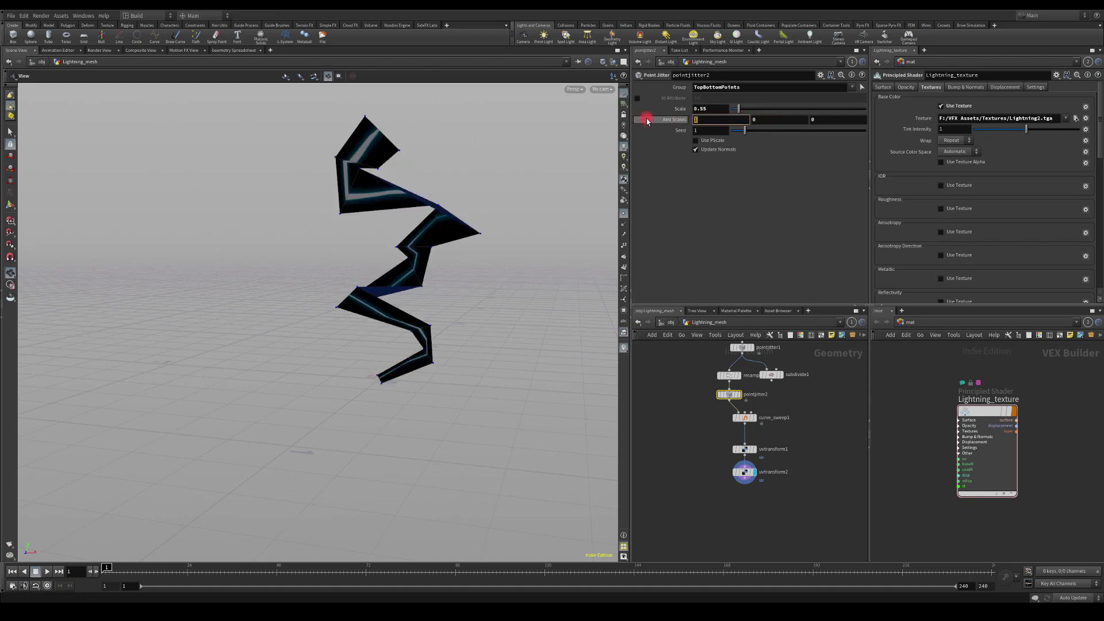
pyautogui.moveTo(738, 108)
pyautogui.mouseDown()
pyautogui.moveTo(773, 131)
pyautogui.moveTo(761, 110)
pyautogui.moveTo(734, 109)
pyautogui.mouseUp()
pyautogui.press('Delete')
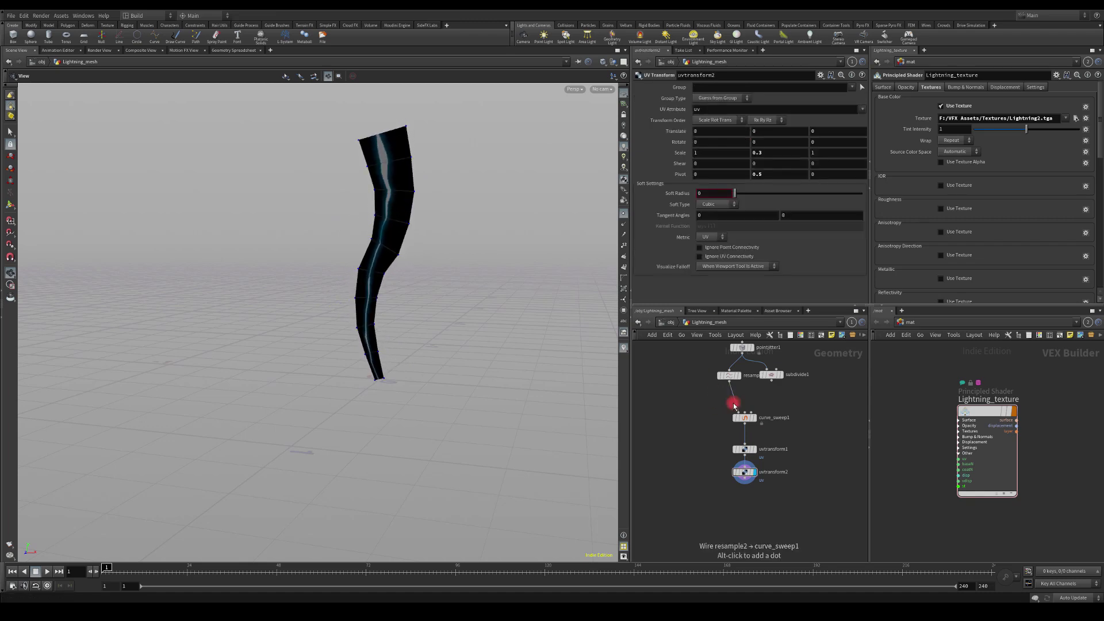
# - Align curve_sweep1, uvtransform1 and uvtransform2 in the network and remove the unused subdivide1 node
pyautogui.moveTo(723, 393); pyautogui.dragTo(769, 464)
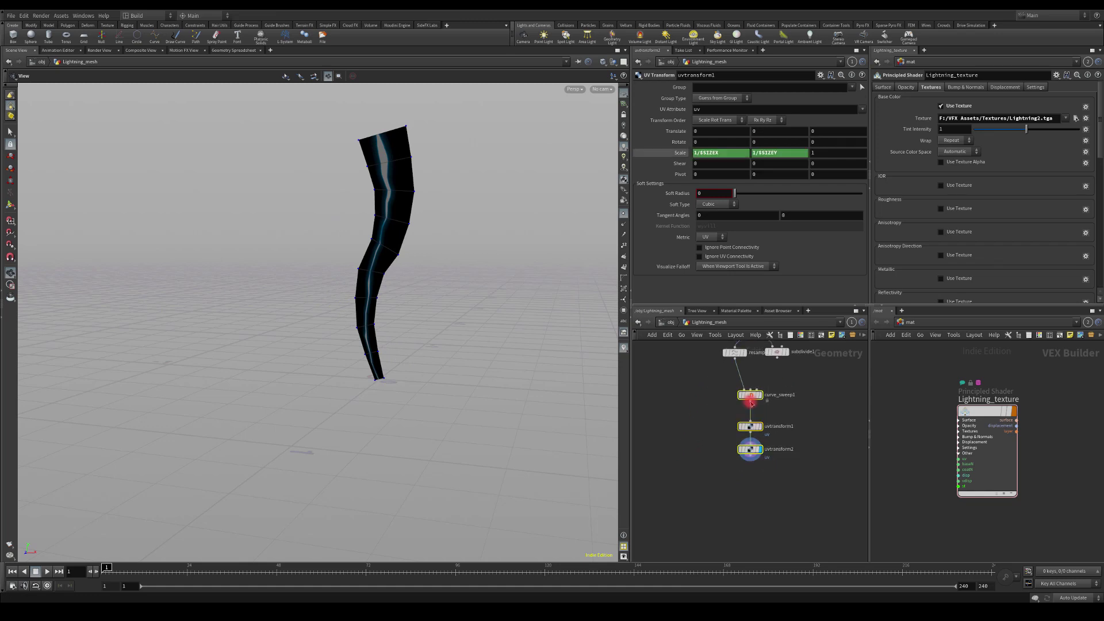
pyautogui.press('l')
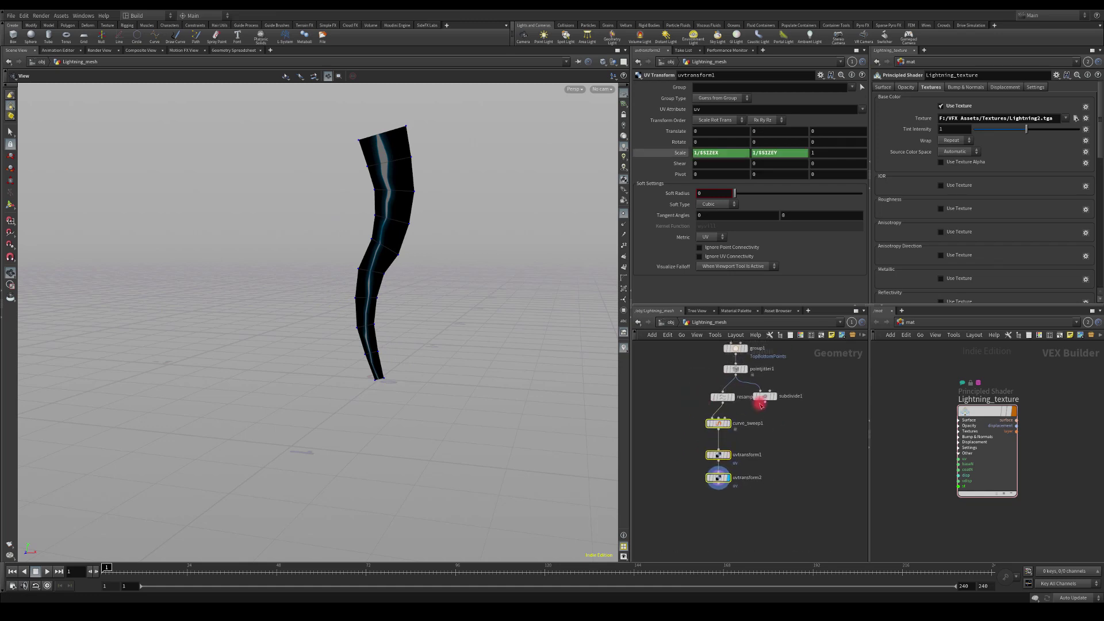
# - Try a seed of 4.95 on pointjitter1 and inspect the bolt from several angles
pyautogui.click(734, 368)
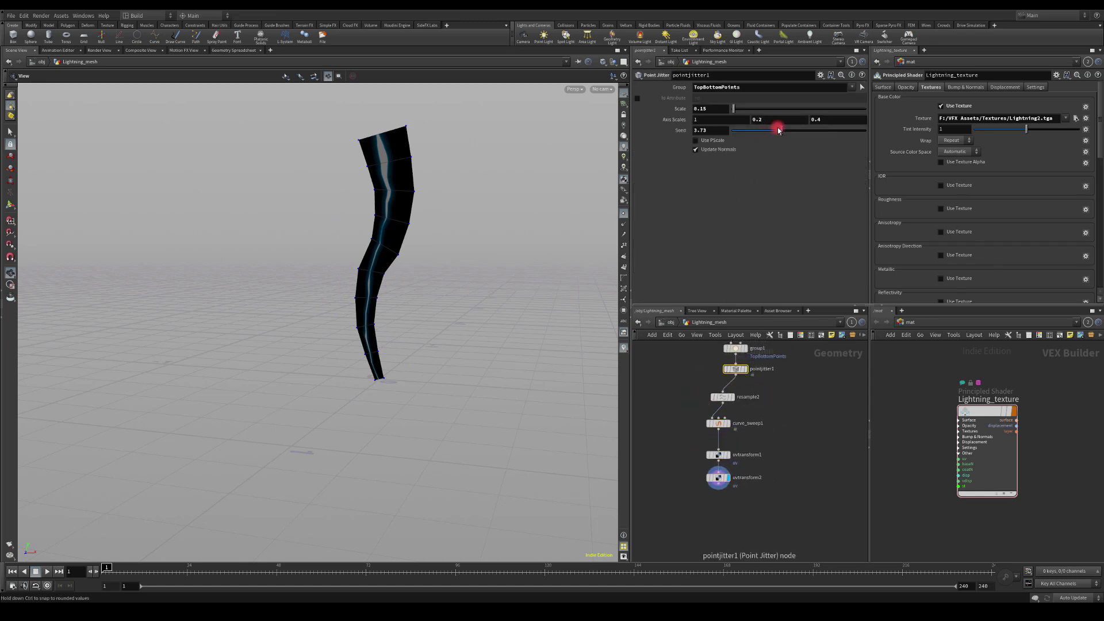
pyautogui.moveTo(778, 130); pyautogui.dragTo(795, 130)
pyautogui.moveTo(540, 185); pyautogui.dragTo(393, 125)
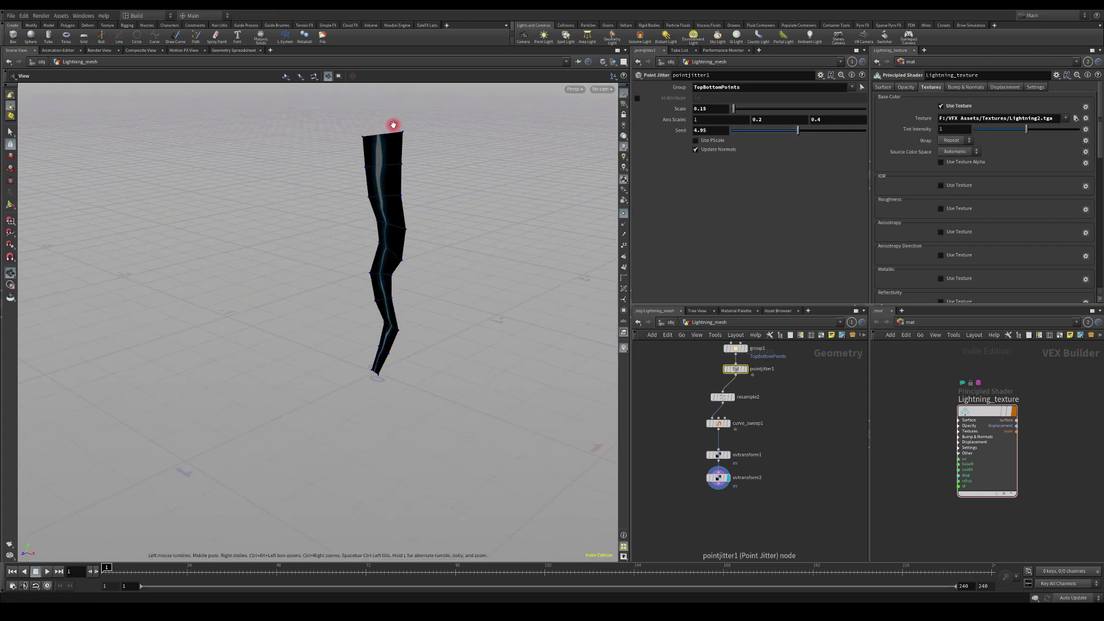
pyautogui.moveTo(380, 326); pyautogui.dragTo(512, 308)
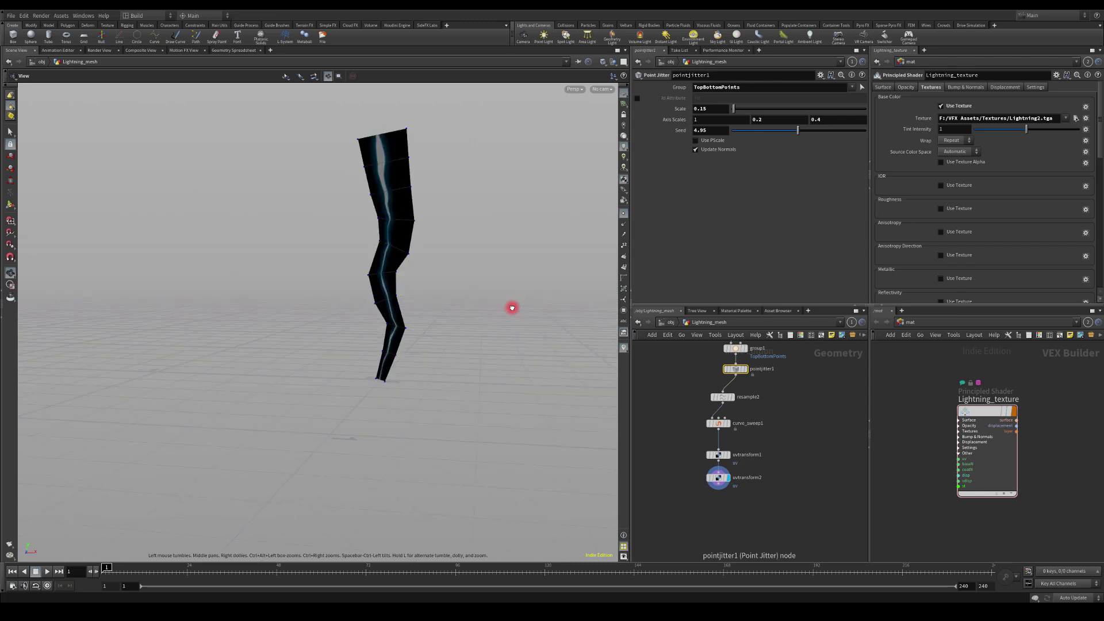
pyautogui.moveTo(300, 312); pyautogui.dragTo(303, 284)
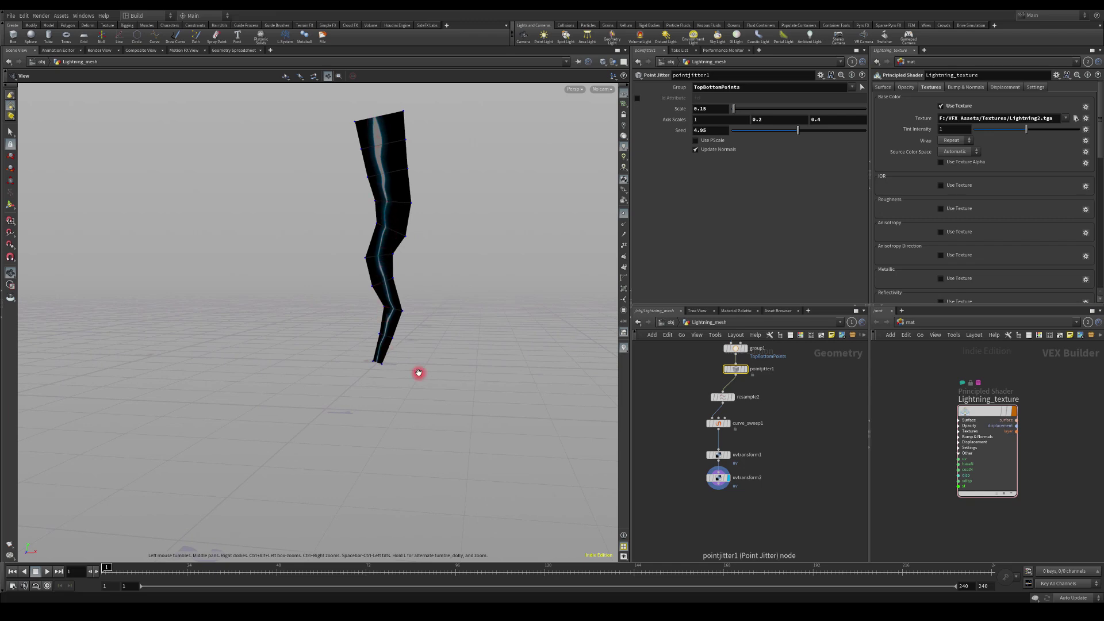
# - Duplicate curve_sweep1 and its two UV Transform nodes as a second parallel branch fed by resample2
pyautogui.click(718, 455)
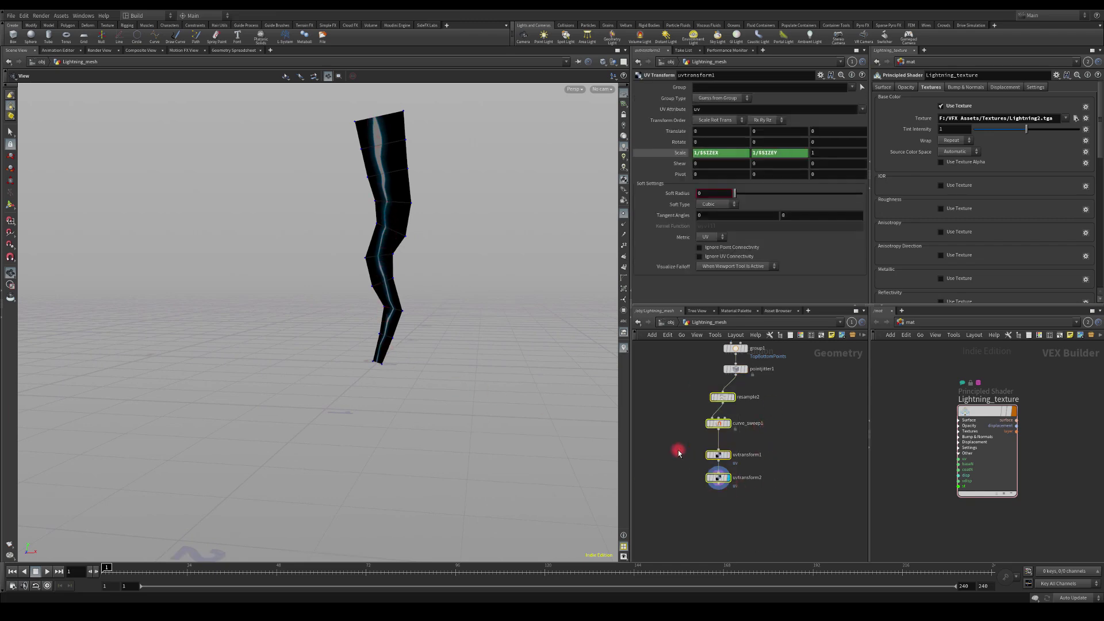
pyautogui.moveTo(725, 401); pyautogui.dragTo(747, 521)
pyautogui.hotkey('ctrl', 'c')
pyautogui.hotkey('ctrl', 'v')
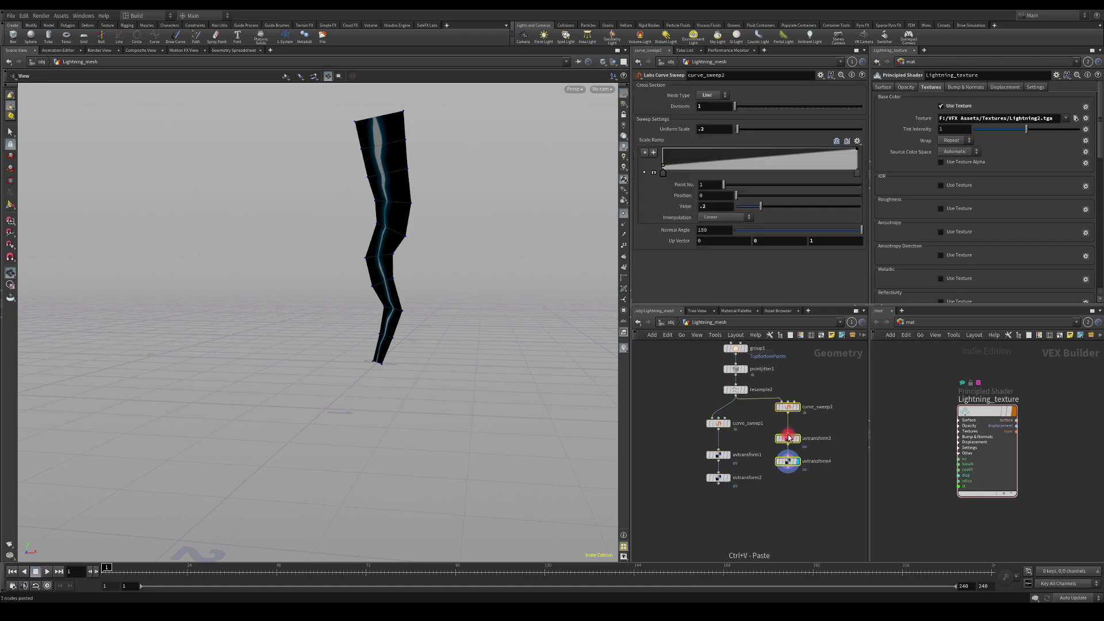
pyautogui.click(783, 426)
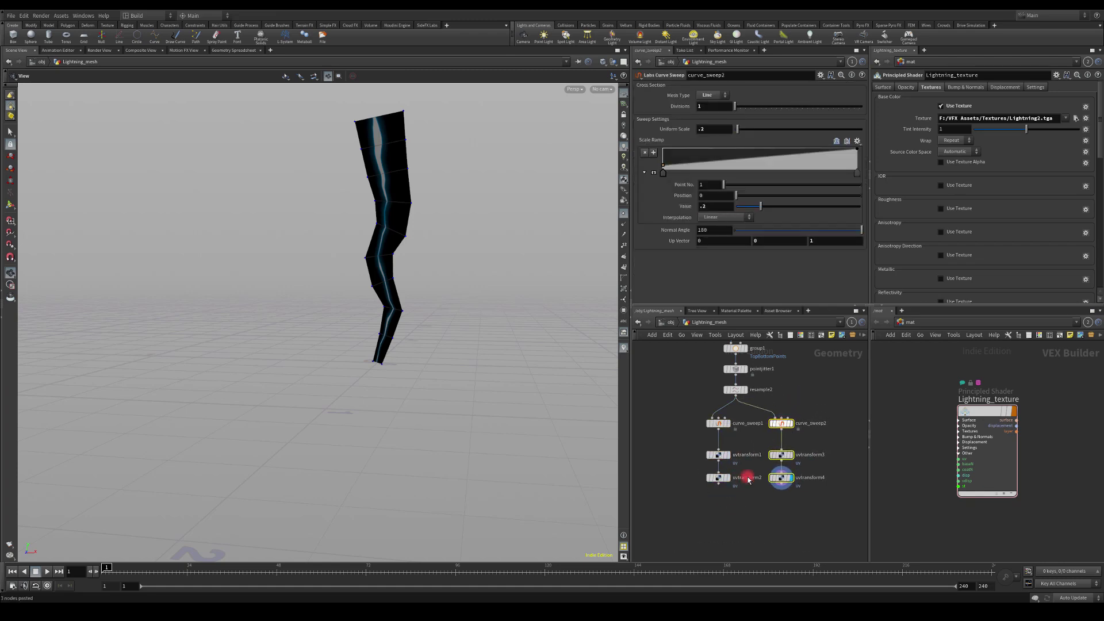
pyautogui.moveTo(742, 476); pyautogui.dragTo(750, 404, button='middle')
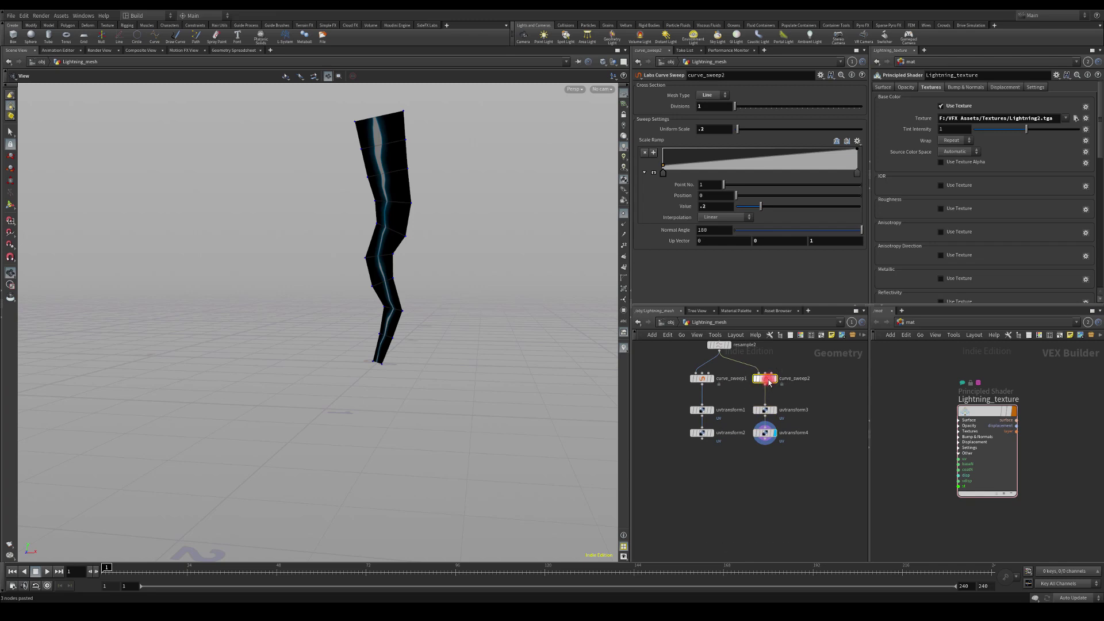
# - Display curve_sweep2 and set its up vector to 1, 0, 0
pyautogui.click(776, 379)
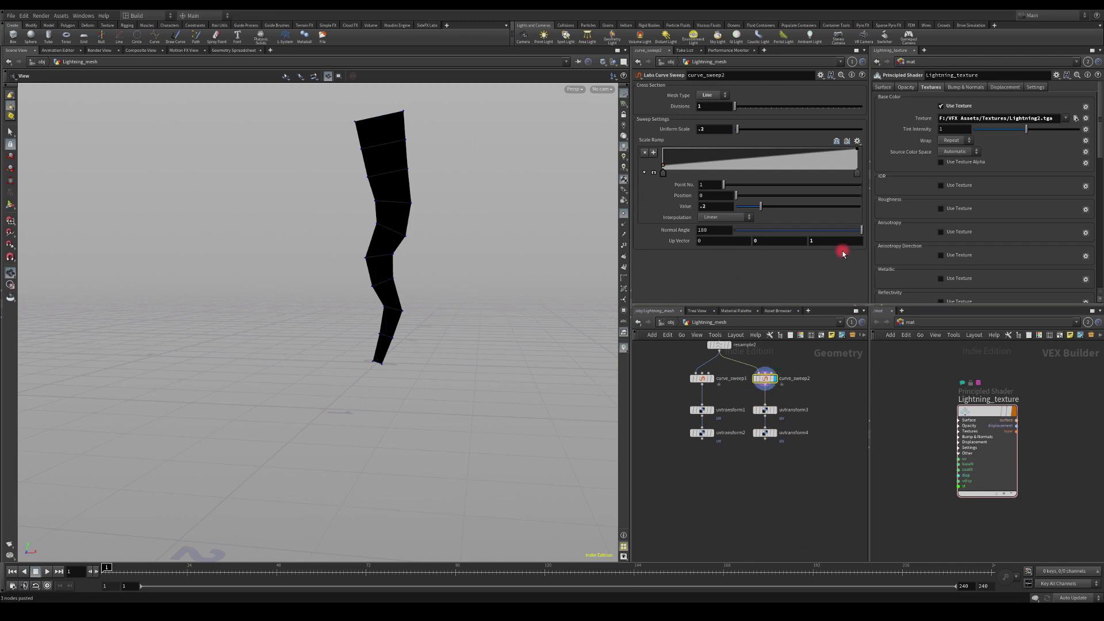
pyautogui.write('0')
pyautogui.click(710, 241)
pyautogui.write('1')
pyautogui.press('Return')
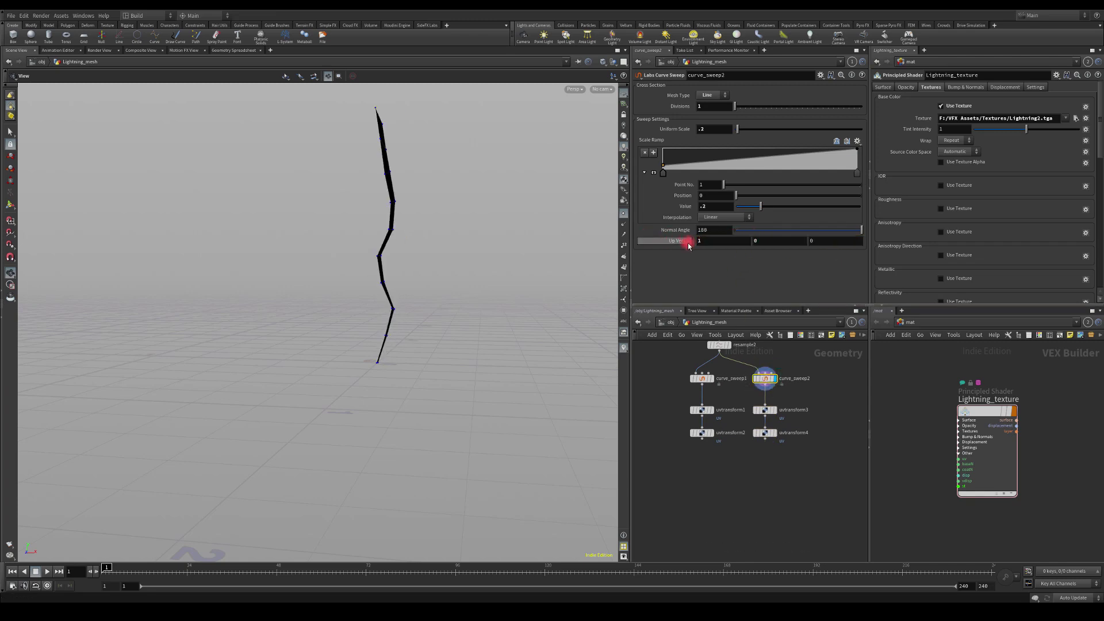
pyautogui.moveTo(493, 231); pyautogui.dragTo(368, 258)
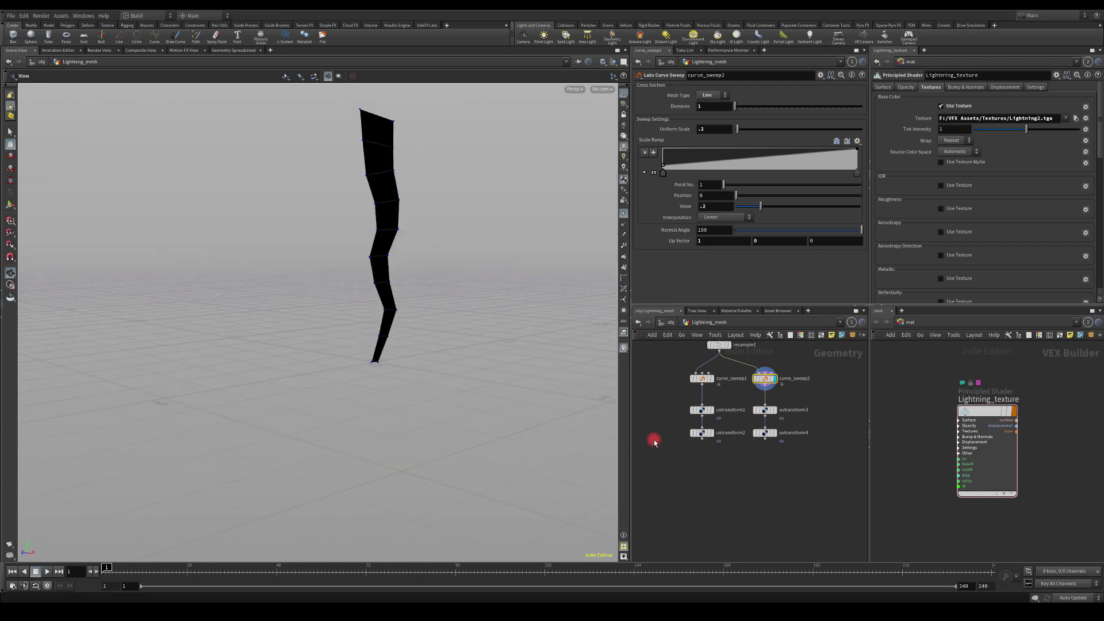
# - Add a Merge node combining uvtransform2 and uvtransform4, and display the crossed planes
pyautogui.moveTo(702, 441); pyautogui.dragTo(735, 472)
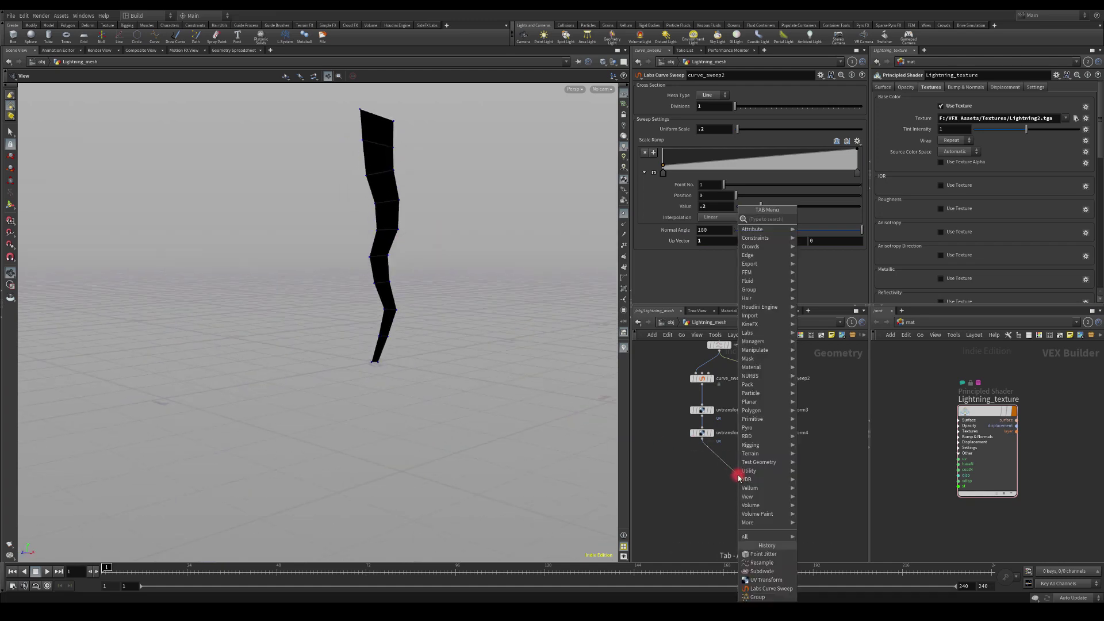
pyautogui.write('meg')
pyautogui.press('BackSpace')
pyautogui.write('rge')
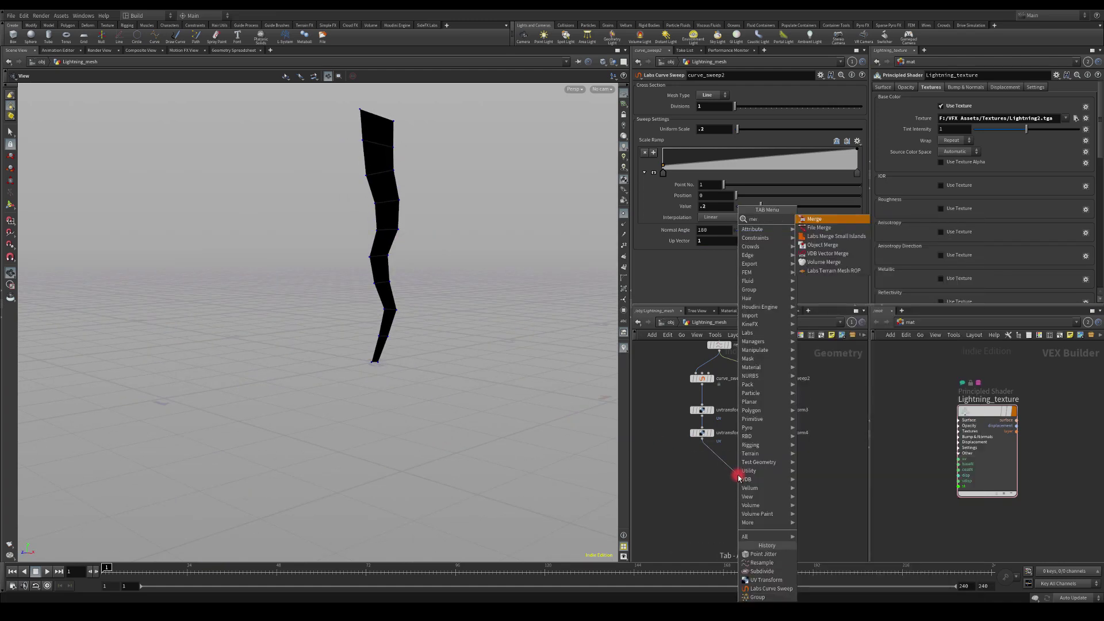
pyautogui.press('Return')
pyautogui.click(740, 476)
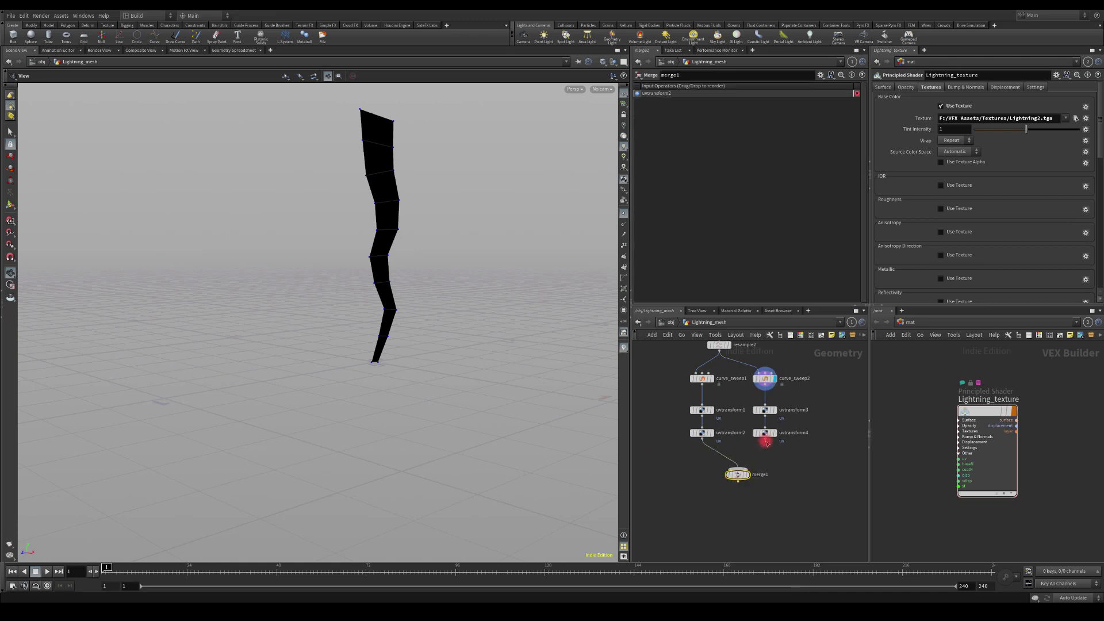
pyautogui.moveTo(767, 442); pyautogui.dragTo(738, 472)
pyautogui.click(746, 475)
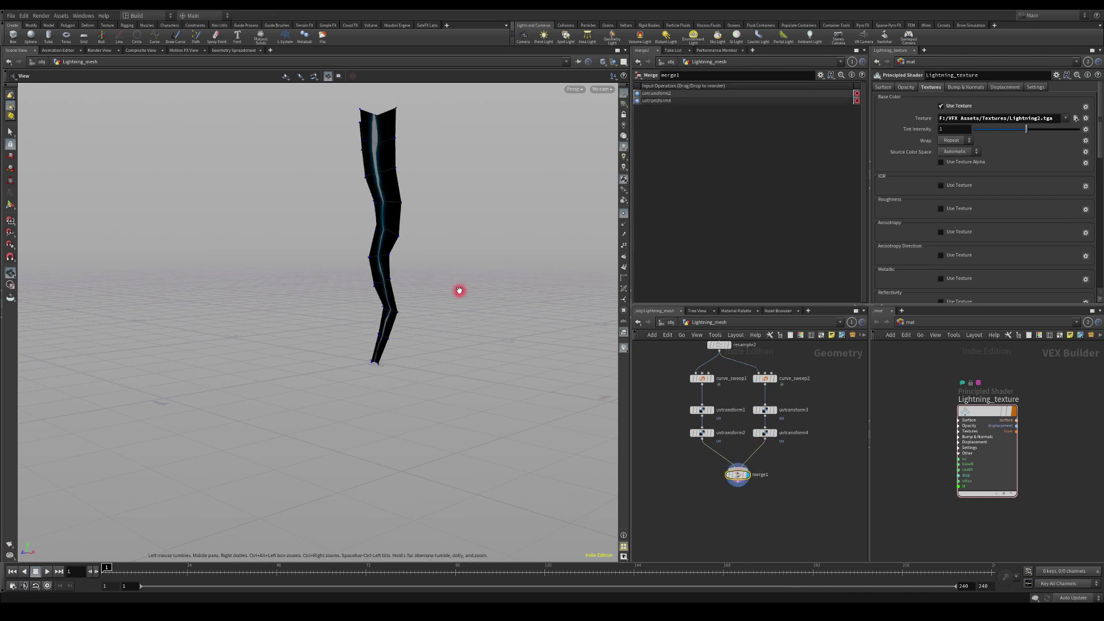
pyautogui.moveTo(460, 291)
pyautogui.mouseDown()
pyautogui.moveTo(419, 242)
pyautogui.moveTo(190, 232)
pyautogui.moveTo(365, 251)
pyautogui.mouseUp()
pyautogui.moveTo(538, 252); pyautogui.dragTo(571, 276)
# - Try a seed of 5.31 on pointjitter1 to vary the crossed bolt's shape
pyautogui.moveTo(665, 361); pyautogui.dragTo(685, 433, button='middle')
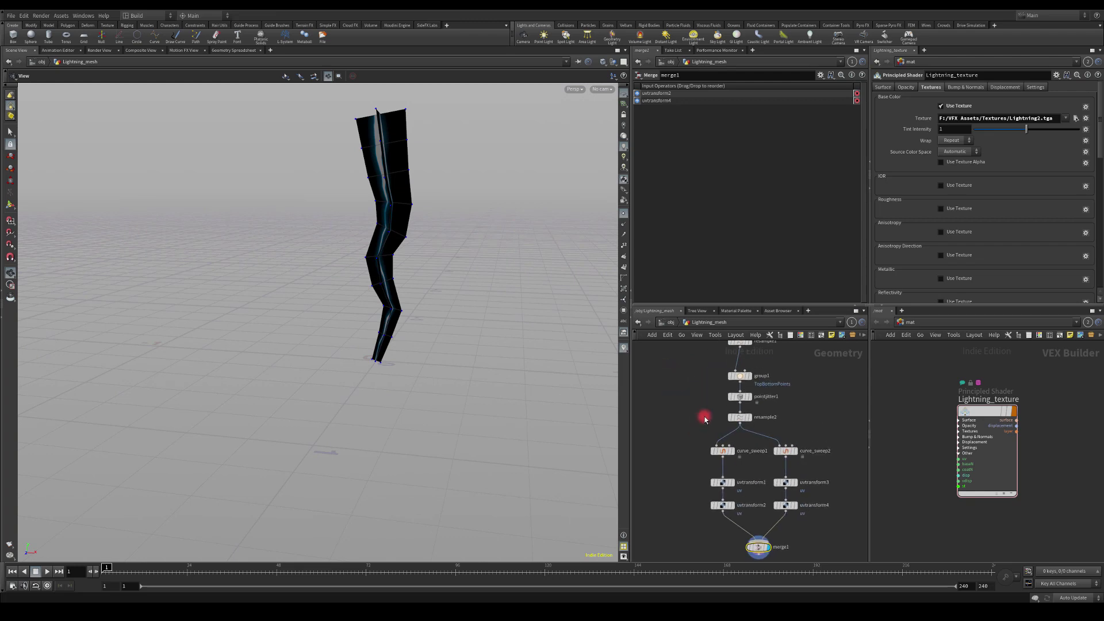
pyautogui.click(740, 397)
pyautogui.moveTo(783, 138)
pyautogui.mouseDown()
pyautogui.moveTo(758, 132)
pyautogui.moveTo(803, 130)
pyautogui.mouseUp()
pyautogui.moveTo(520, 230); pyautogui.dragTo(592, 385)
# - Add a Transform node after merge1 and rename it GameEngine_scale
pyautogui.moveTo(680, 501); pyautogui.dragTo(671, 376, button='middle')
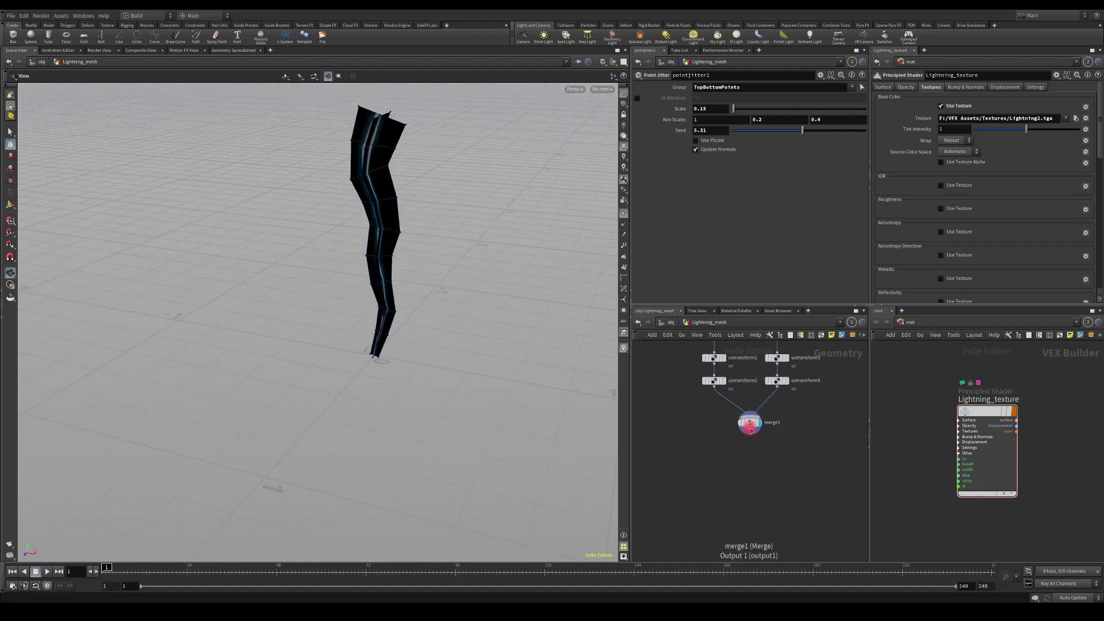
pyautogui.press('Tab')
pyautogui.write('tr')
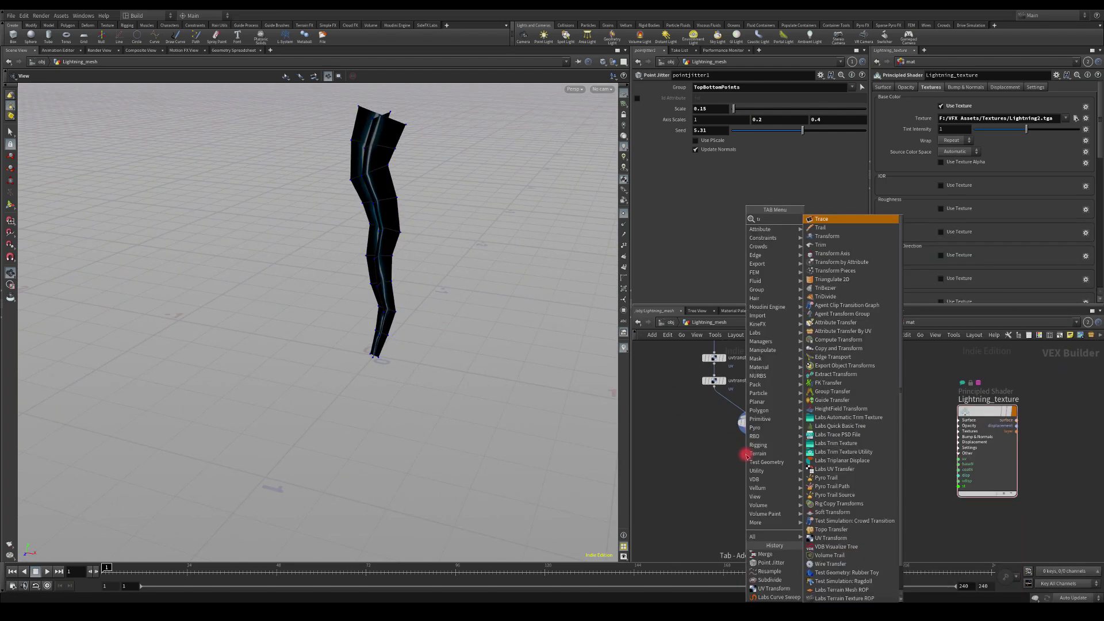
pyautogui.press('Down')
pyautogui.press('Down')
pyautogui.press('Return')
pyautogui.click(746, 454)
pyautogui.doubleClick(781, 455)
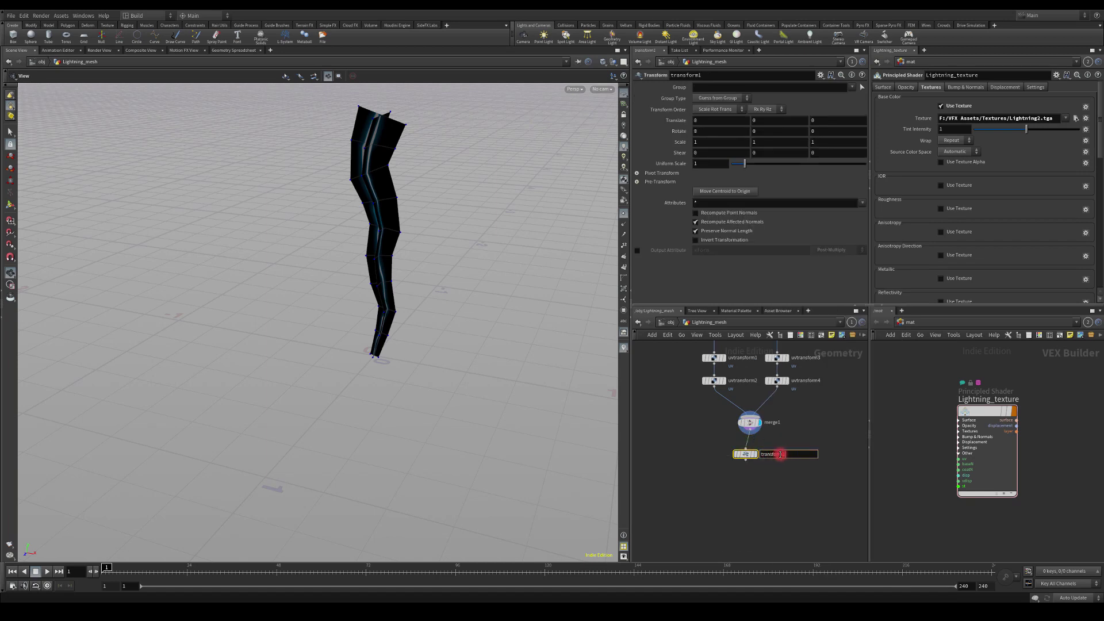
pyautogui.write('GameEngine_scale')
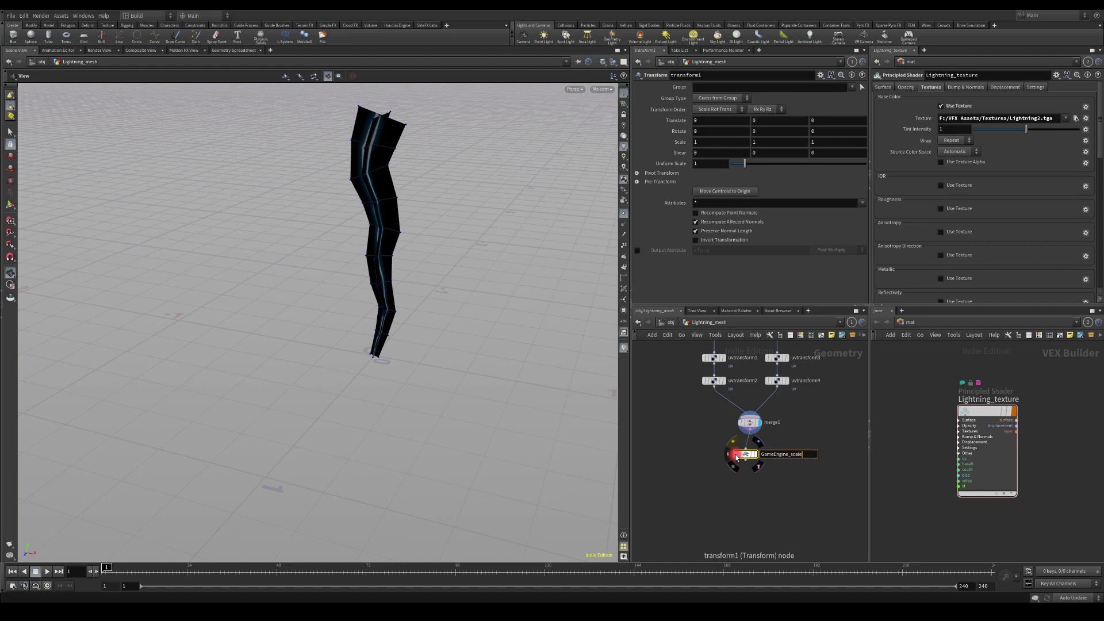
pyautogui.press('Return')
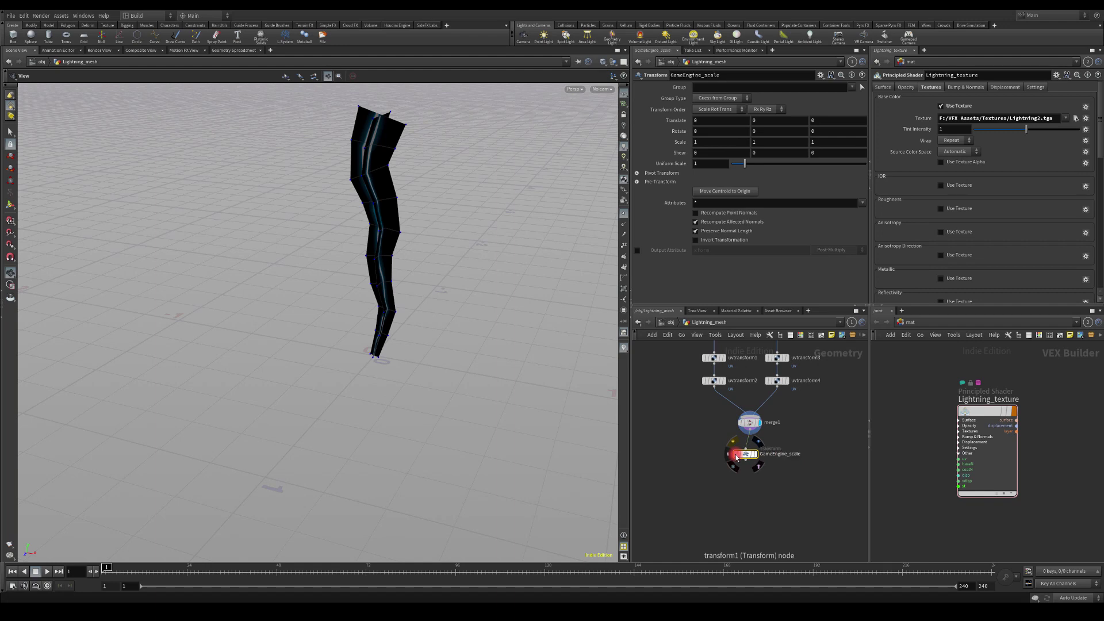
# - Set the uniform scale of GameEngine_scale to 50, display the node and frame the enlarged bolt
pyautogui.click(699, 162)
pyautogui.moveTo(698, 163); pyautogui.dragTo(671, 167)
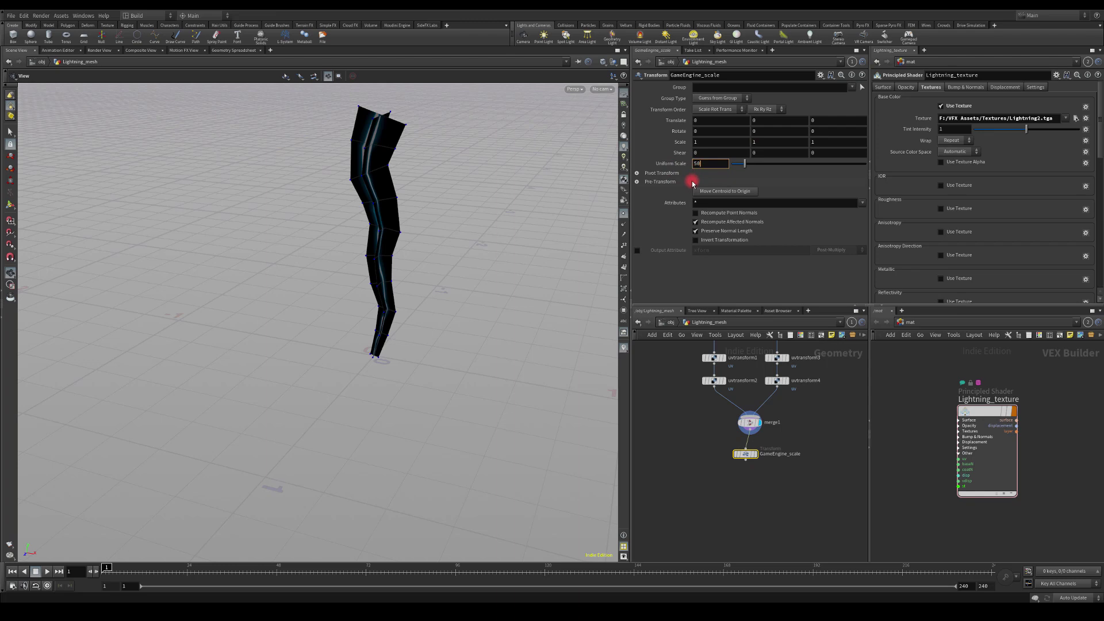
pyautogui.click(754, 455)
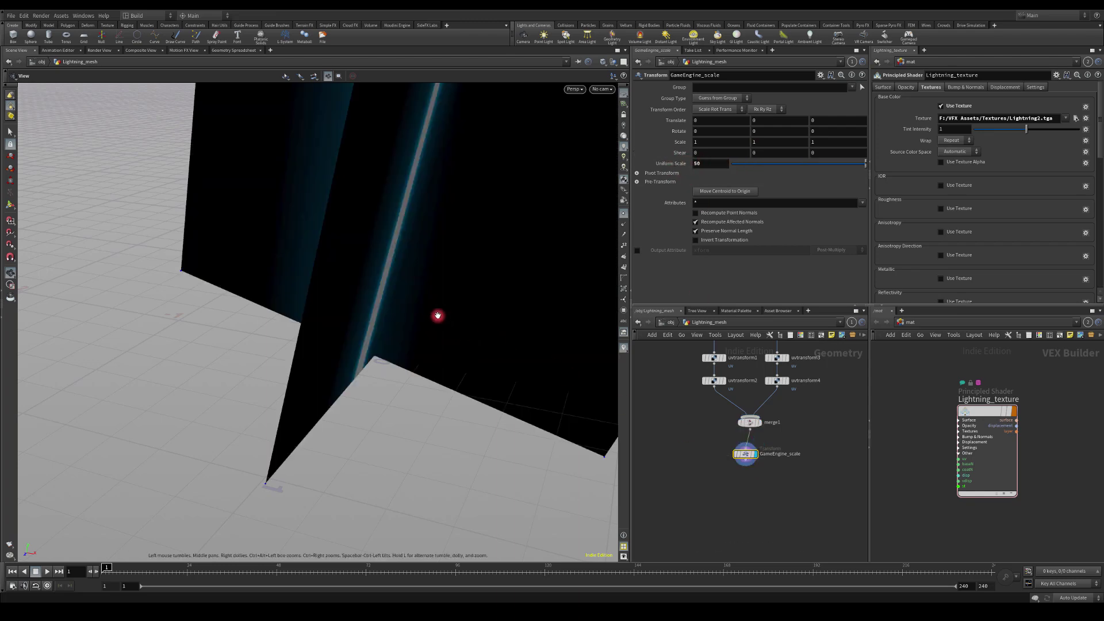
pyautogui.press('g')
pyautogui.moveTo(459, 284); pyautogui.dragTo(322, 271)
pyautogui.moveTo(397, 206); pyautogui.dragTo(206, 215)
pyautogui.moveTo(247, 179); pyautogui.dragTo(300, 207)
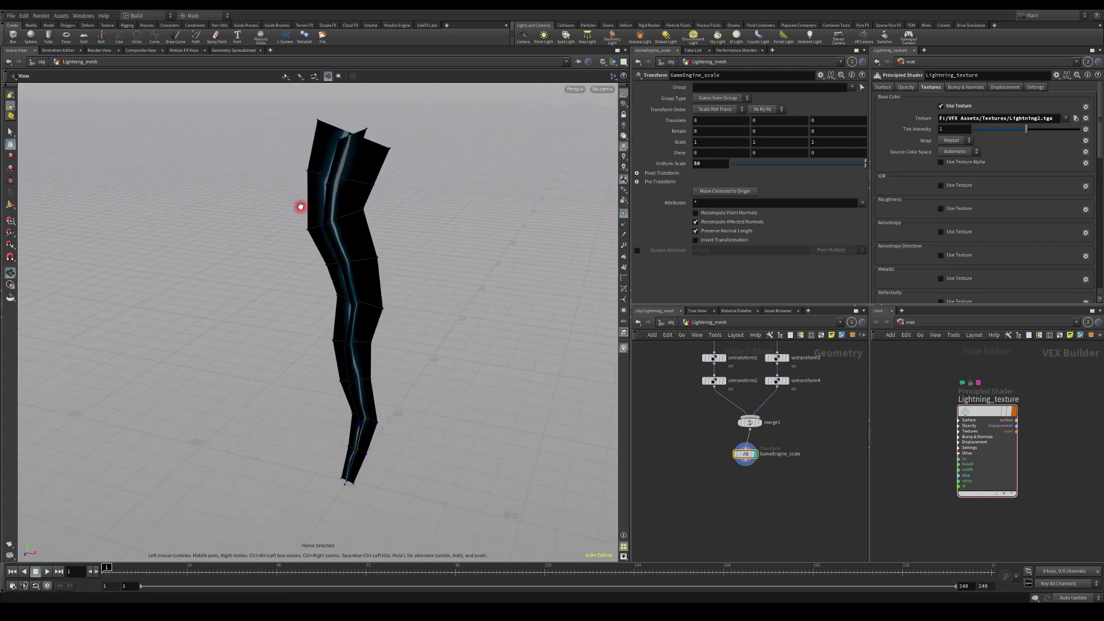
# - Set the seed of pointjitter1 to 2.35 and inspect the resulting bolt shape
pyautogui.press('h')
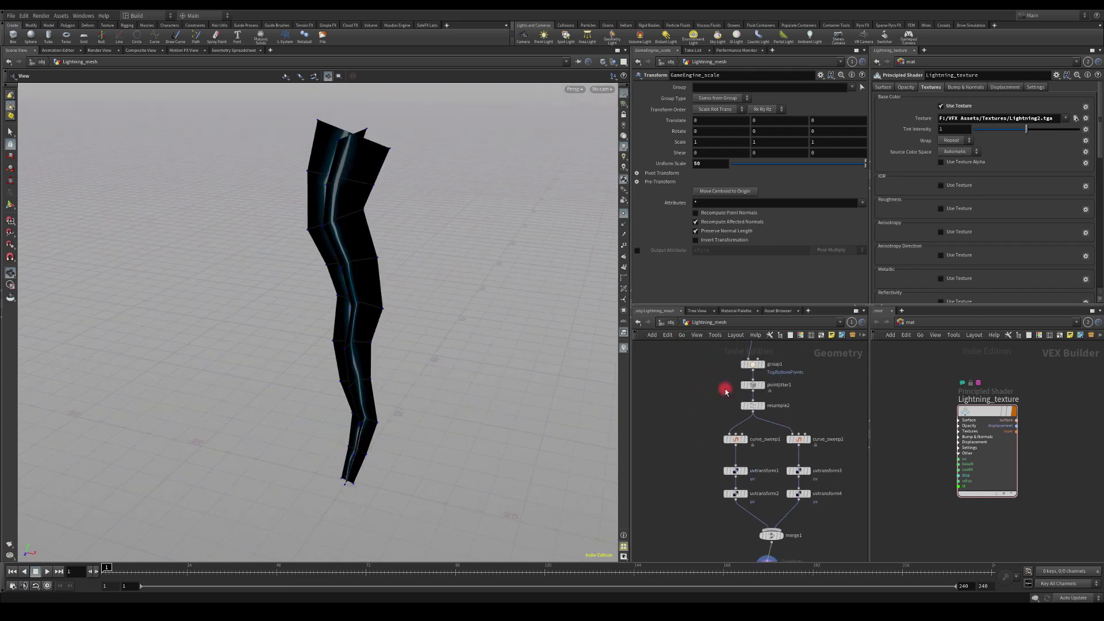
pyautogui.click(751, 385)
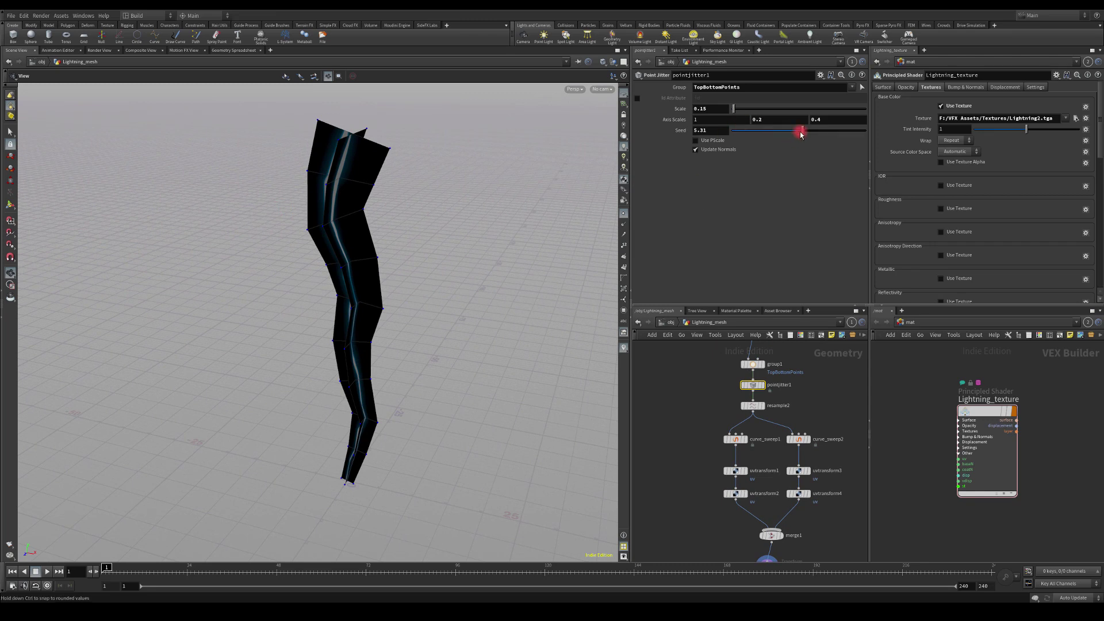
pyautogui.moveTo(801, 134); pyautogui.dragTo(764, 133)
pyautogui.moveTo(575, 184); pyautogui.dragTo(446, 285)
# - Bypass pointjitter1 and disconnect uvtransform4 from merge1 to inspect a single straight plane
pyautogui.click(743, 385)
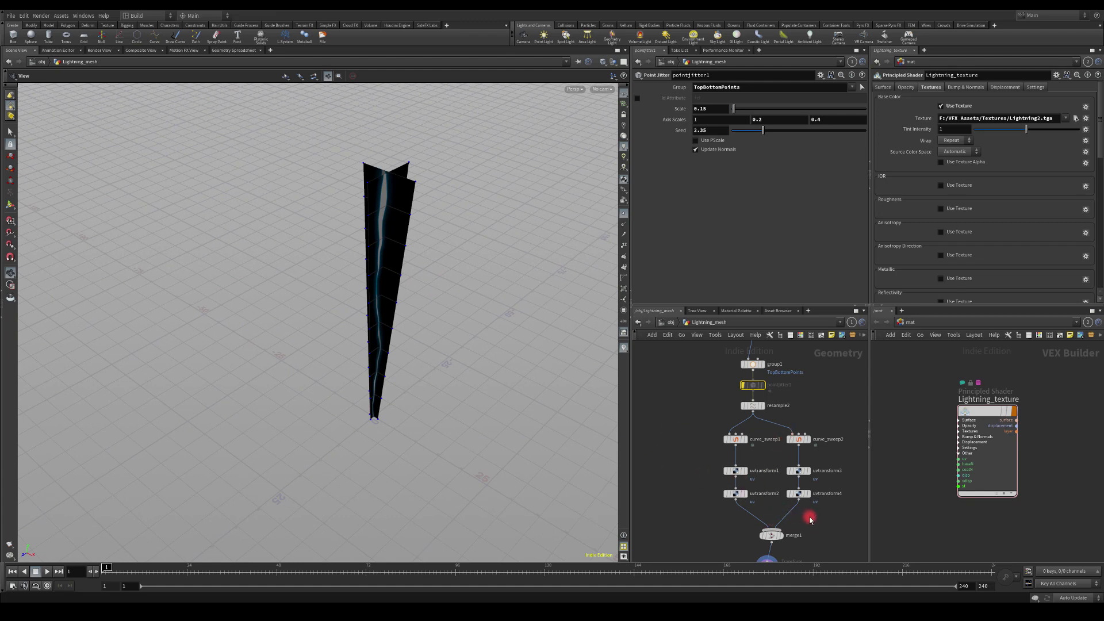
pyautogui.moveTo(803, 515); pyautogui.dragTo(764, 513)
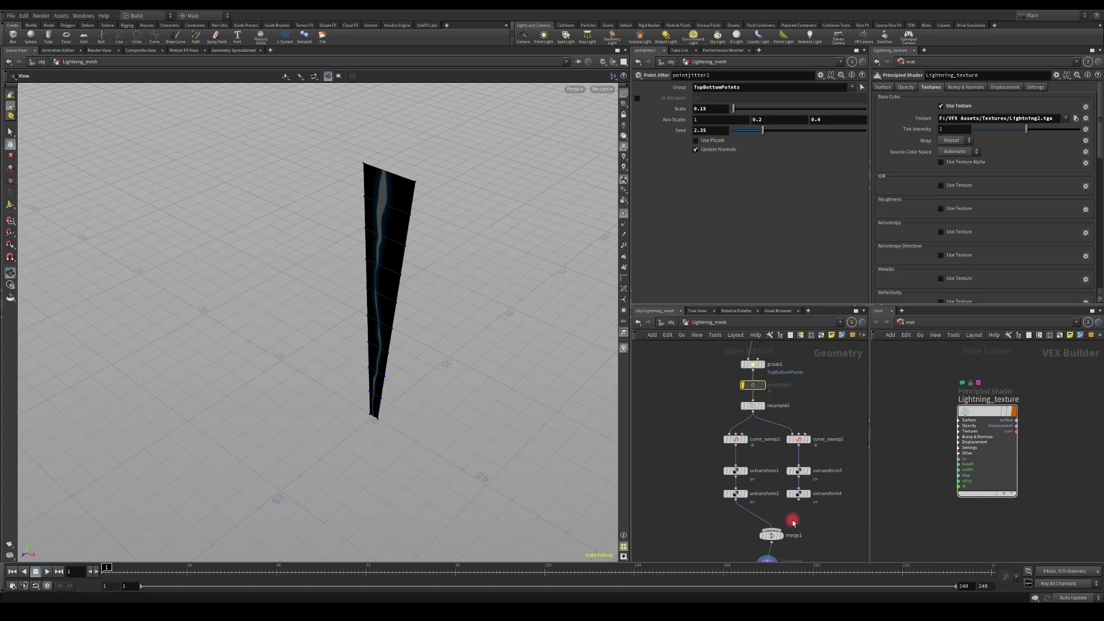
pyautogui.press('y')
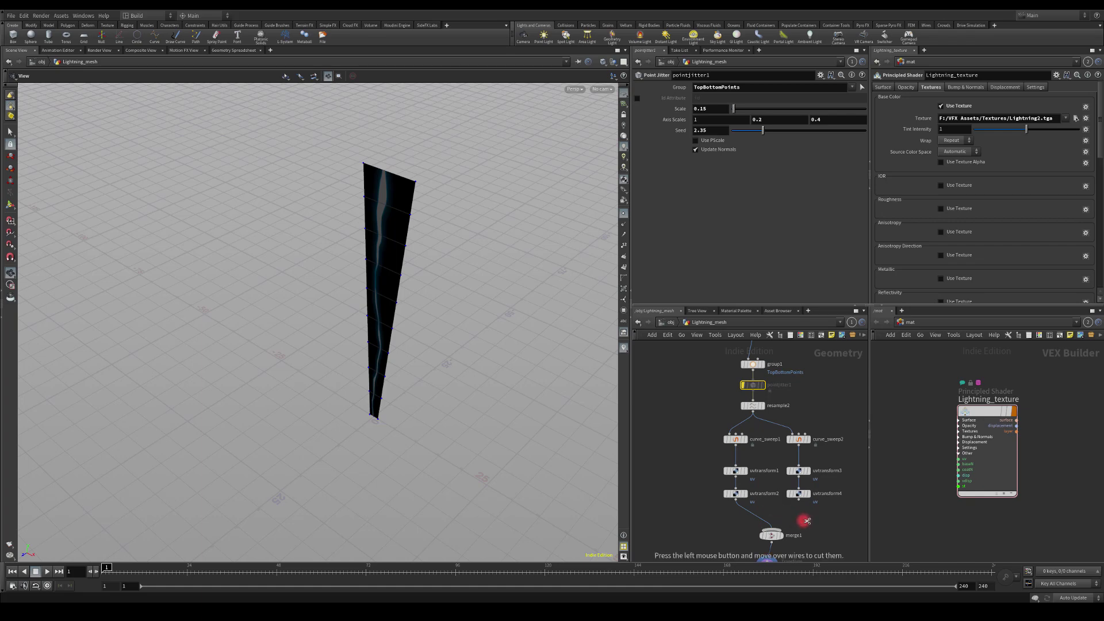
pyautogui.moveTo(534, 368); pyautogui.dragTo(511, 299)
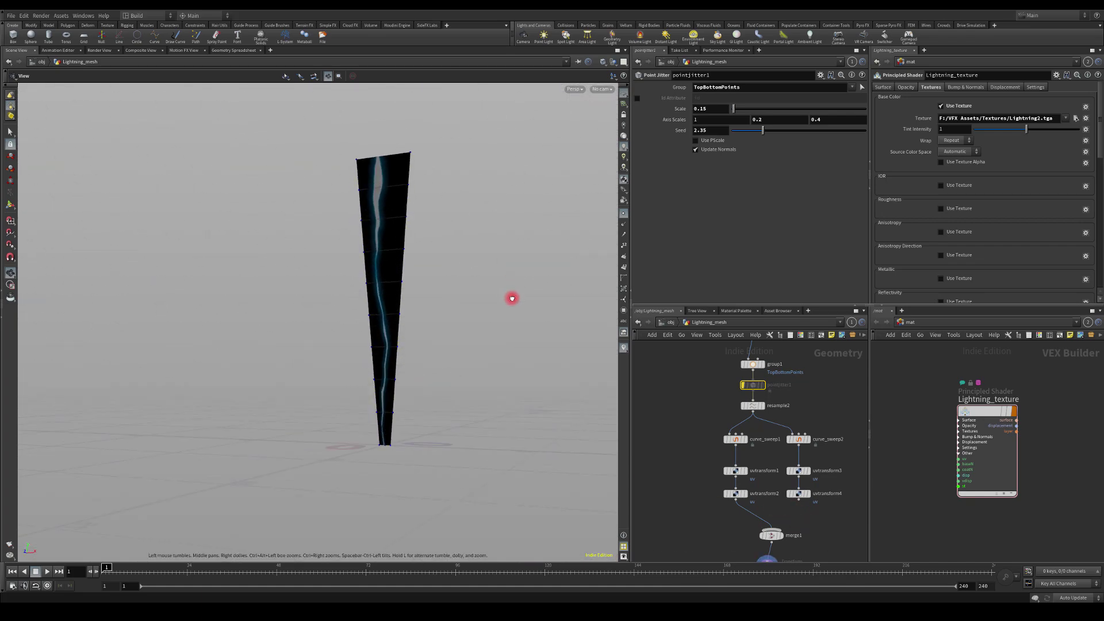
# - Reconnect uvtransform4 to merge1, turn off the bypass on pointjitter1 and inspect the crossed bolt
pyautogui.moveTo(799, 501); pyautogui.dragTo(772, 530)
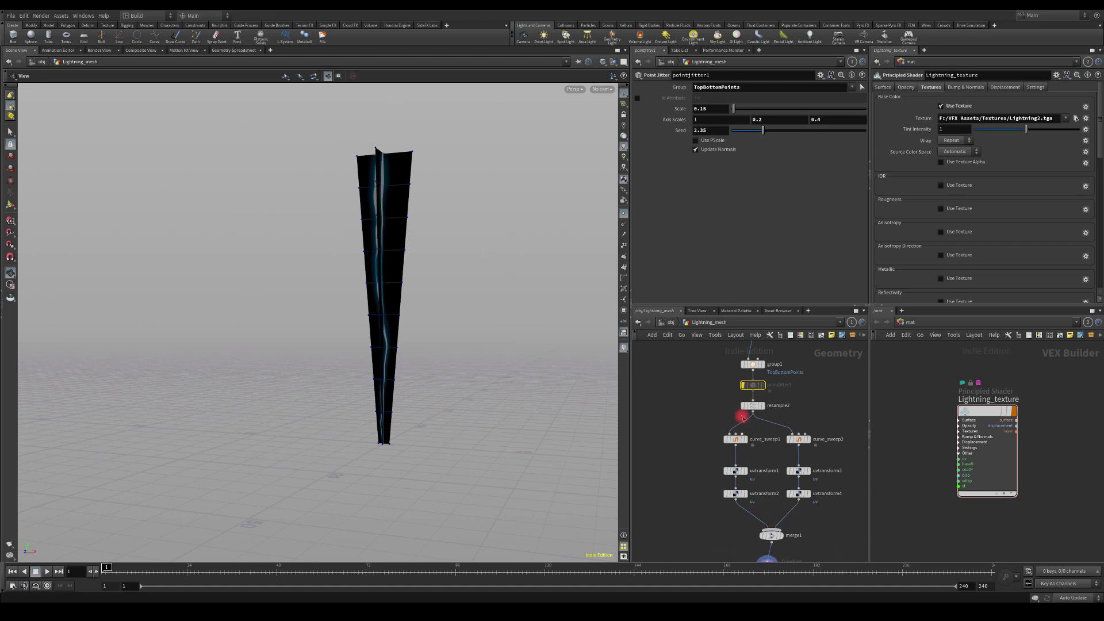
pyautogui.click(743, 385)
pyautogui.moveTo(466, 290); pyautogui.dragTo(414, 249)
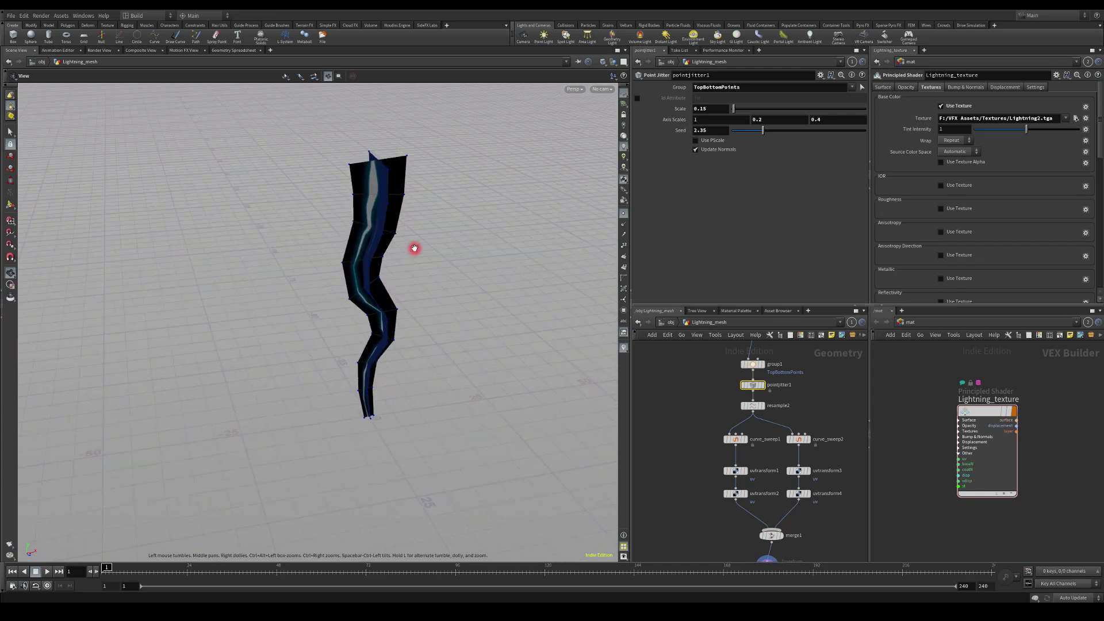
pyautogui.moveTo(452, 181); pyautogui.dragTo(352, 219)
pyautogui.moveTo(297, 258); pyautogui.dragTo(452, 207)
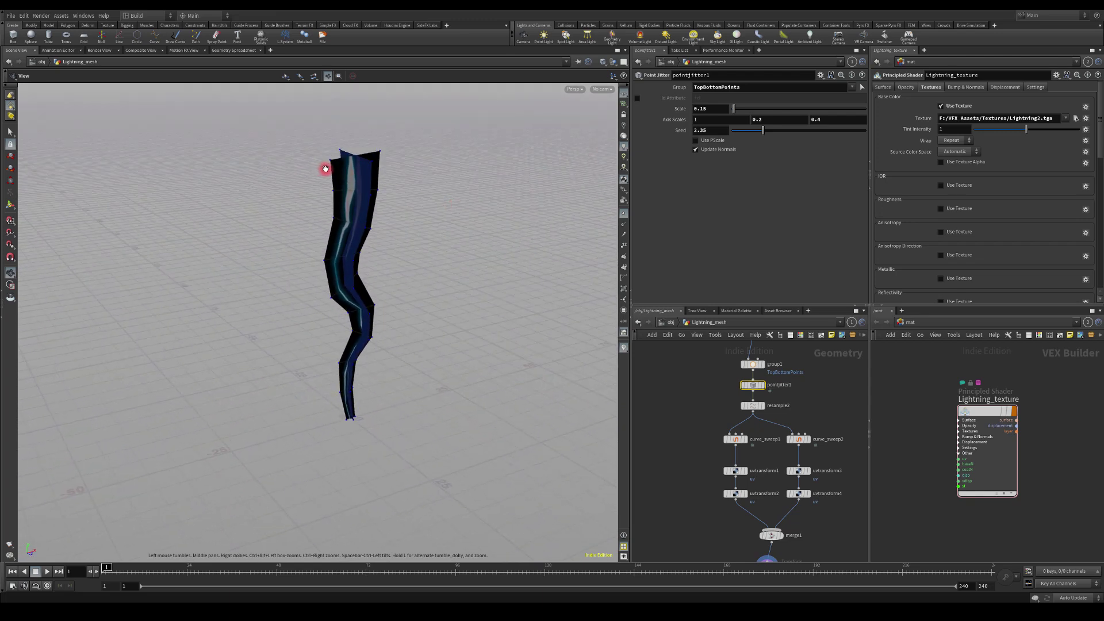
# - Review the complete Lightning_mesh node network by selecting all of its nodes, and clear the selection
pyautogui.moveTo(289, 163); pyautogui.dragTo(561, 335)
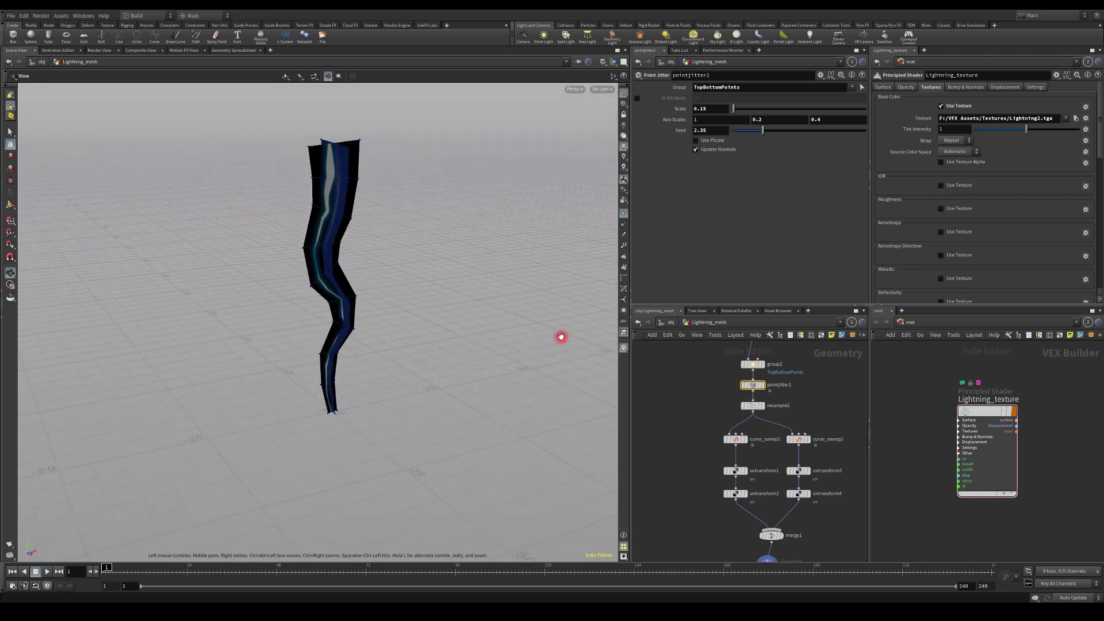
pyautogui.scroll(-5, 705, 383)
pyautogui.moveTo(703, 370); pyautogui.dragTo(803, 567)
pyautogui.moveTo(695, 368); pyautogui.dragTo(805, 535)
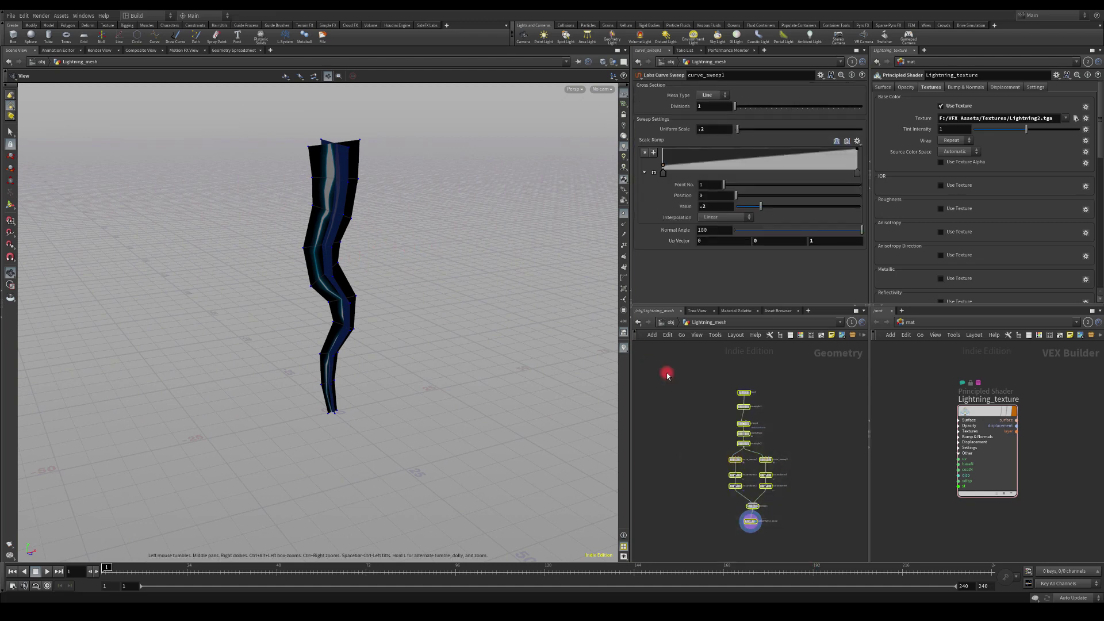
pyautogui.click(712, 420)
pyautogui.scroll(4, 719, 411)
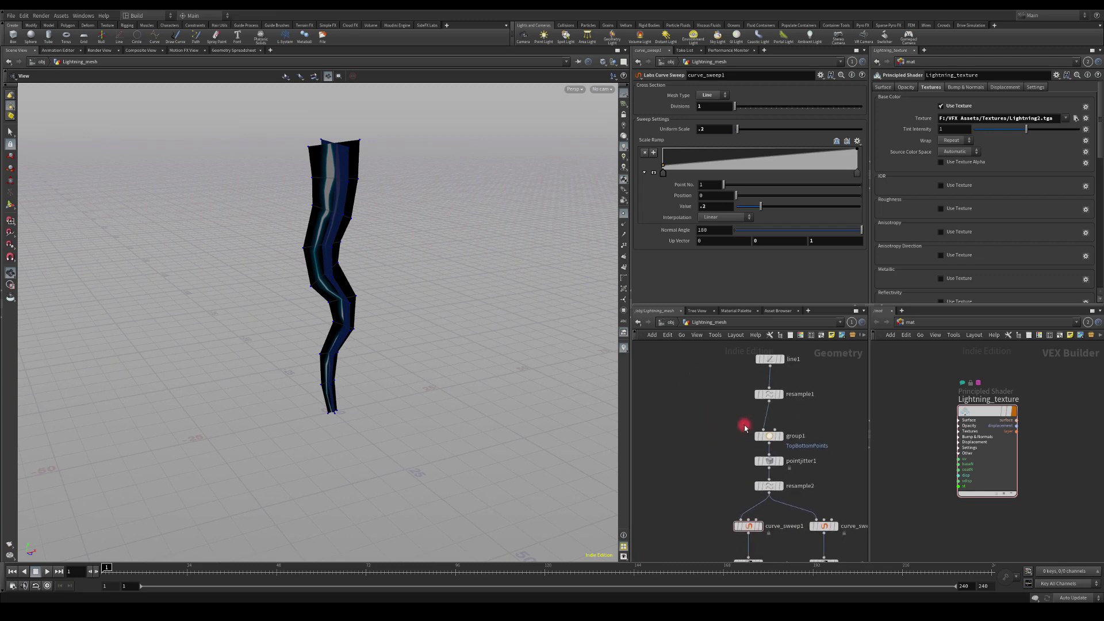
# - Set the seed of pointjitter1 to 5.56 and inspect the new bolt shape from several angles
pyautogui.click(770, 462)
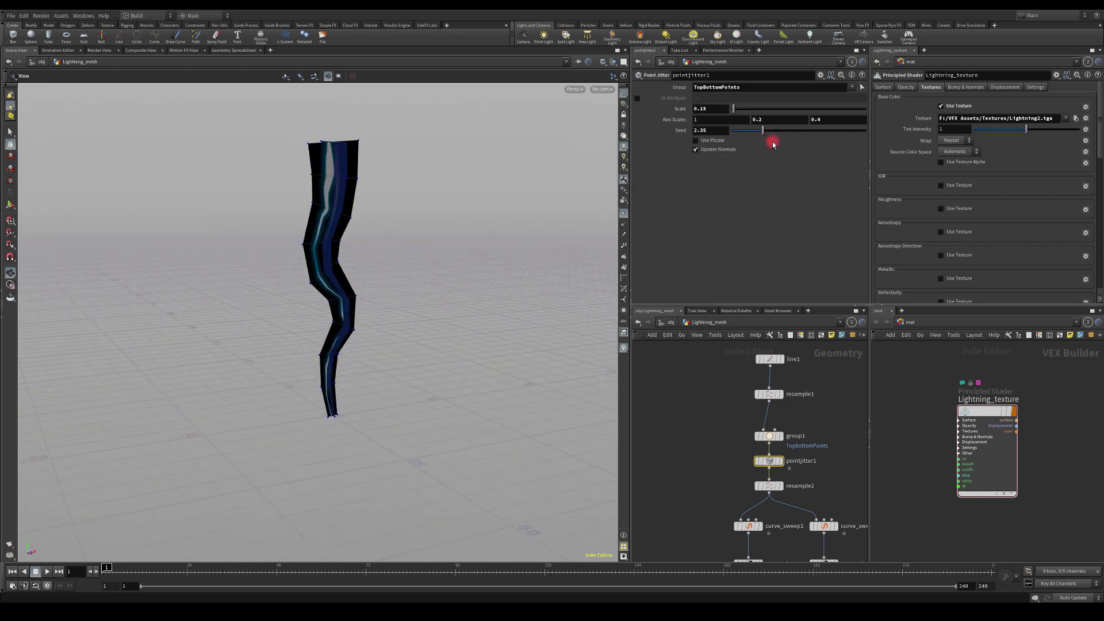
pyautogui.moveTo(770, 137); pyautogui.dragTo(805, 138)
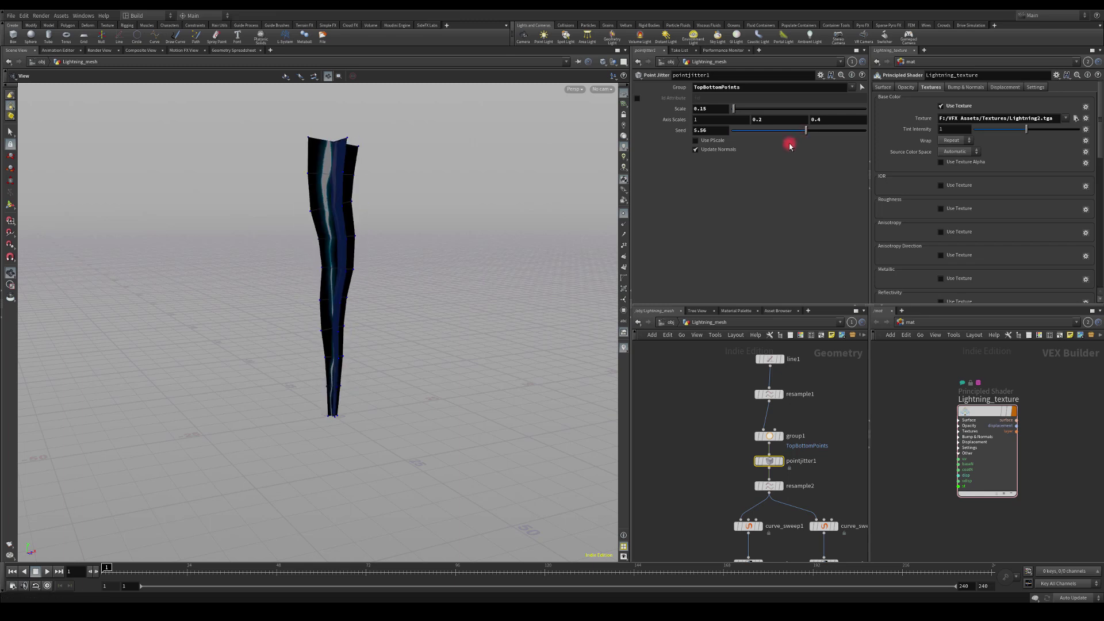
pyautogui.moveTo(397, 207); pyautogui.dragTo(336, 277)
pyautogui.moveTo(465, 204); pyautogui.dragTo(265, 222)
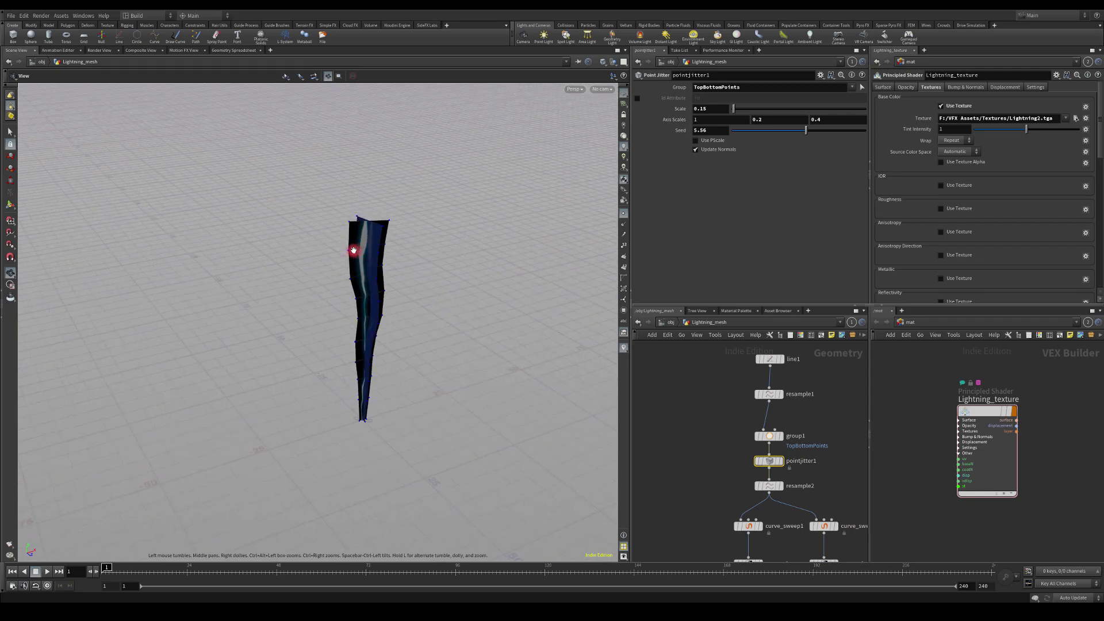
pyautogui.moveTo(315, 236); pyautogui.dragTo(295, 249)
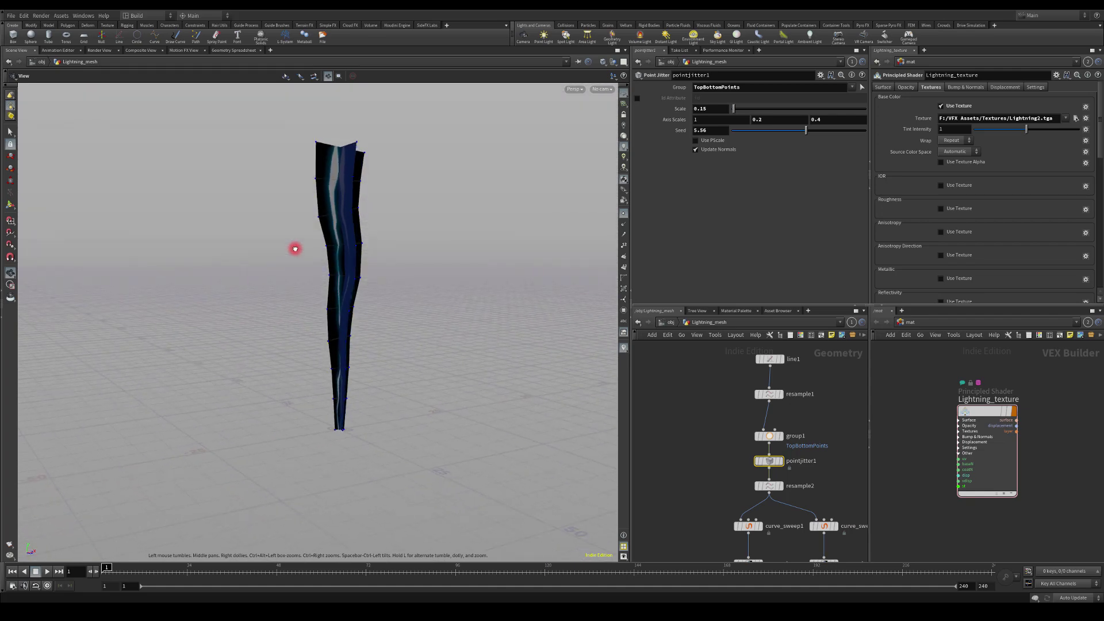
pyautogui.moveTo(279, 210); pyautogui.dragTo(396, 290)
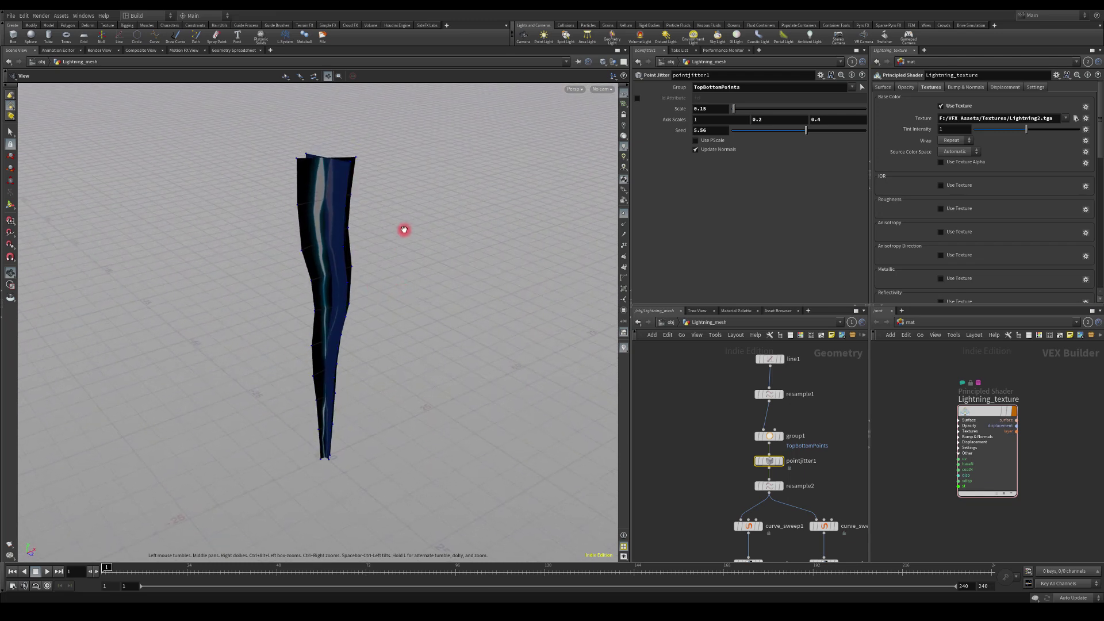
pyautogui.moveTo(457, 254)
pyautogui.mouseDown()
pyautogui.moveTo(380, 257)
pyautogui.moveTo(475, 239)
pyautogui.moveTo(469, 254)
pyautogui.mouseUp()
pyautogui.moveTo(458, 211); pyautogui.dragTo(405, 210)
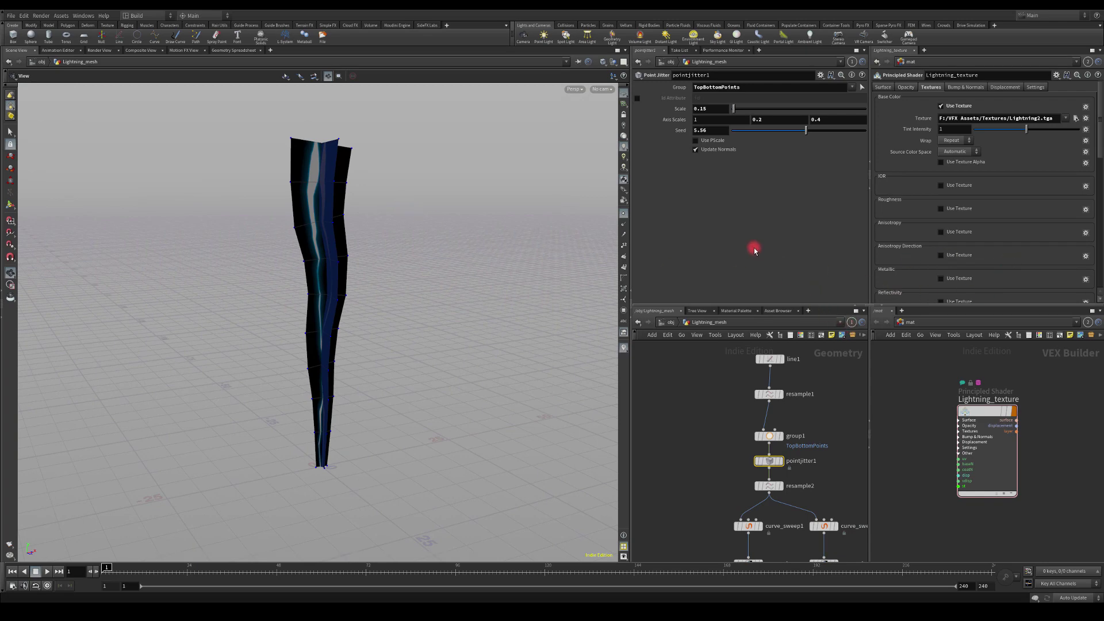